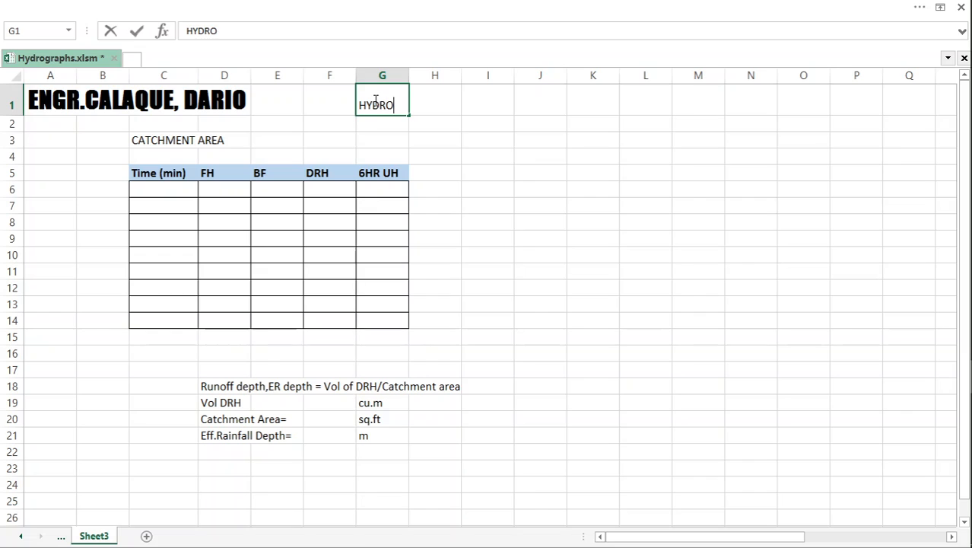
Enter the title UNIT HYDROGRAPHS in cell G1.
key("BackSpace")
key("BackSpace")
key("BackSpace")
type("UNIT HYDR")
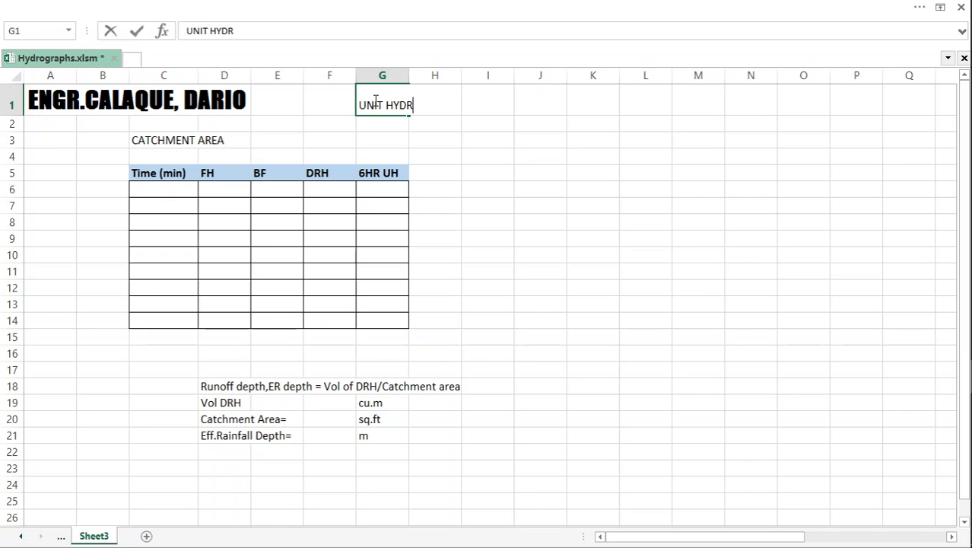
type("OGRAPHS")
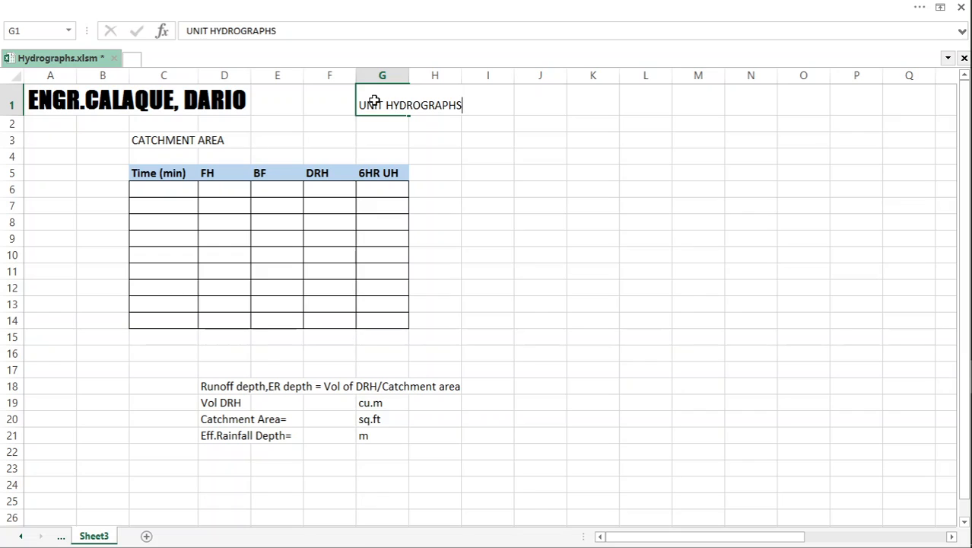
key("Return")
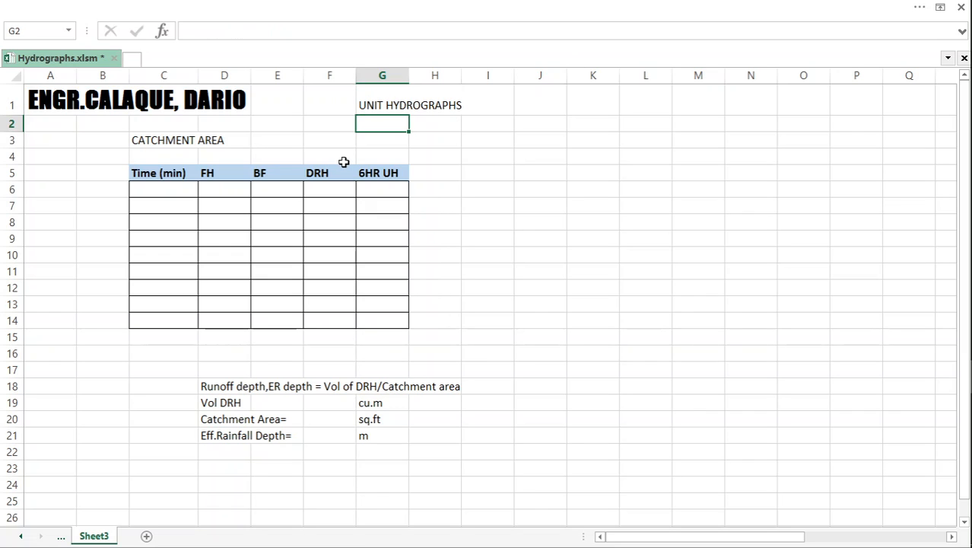
Copy the formatting of the name heading in A1 onto the title in G1.
left_click(45, 98)
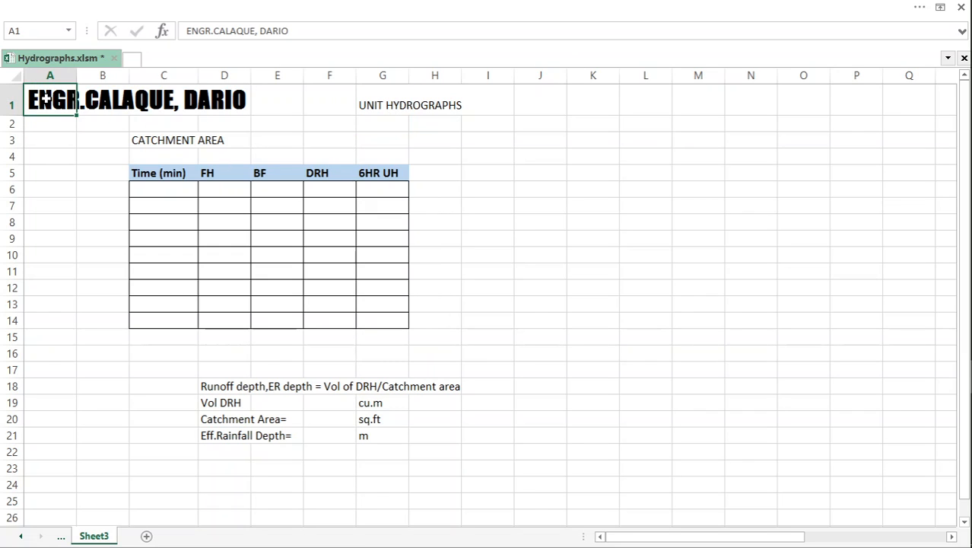
right_click(46, 98)
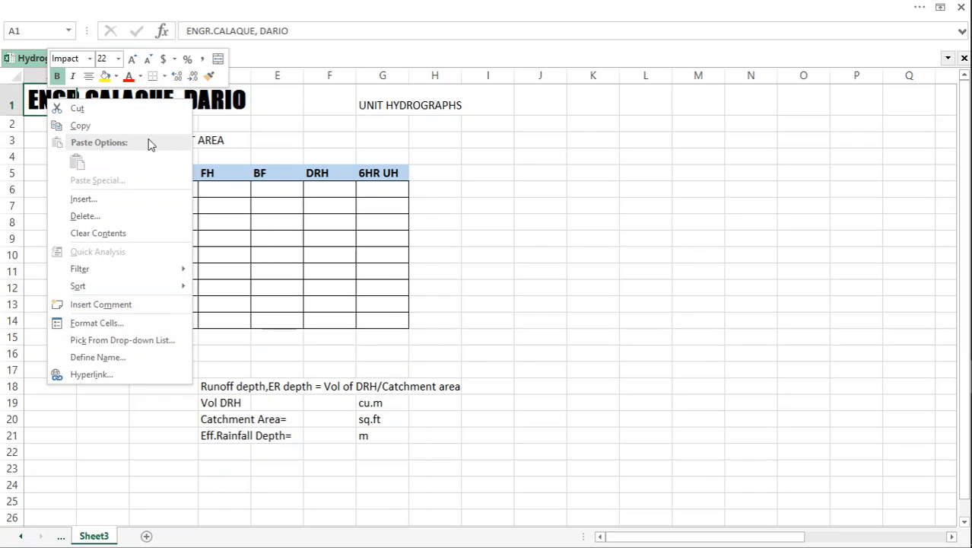
left_click(209, 76)
left_click(381, 104)
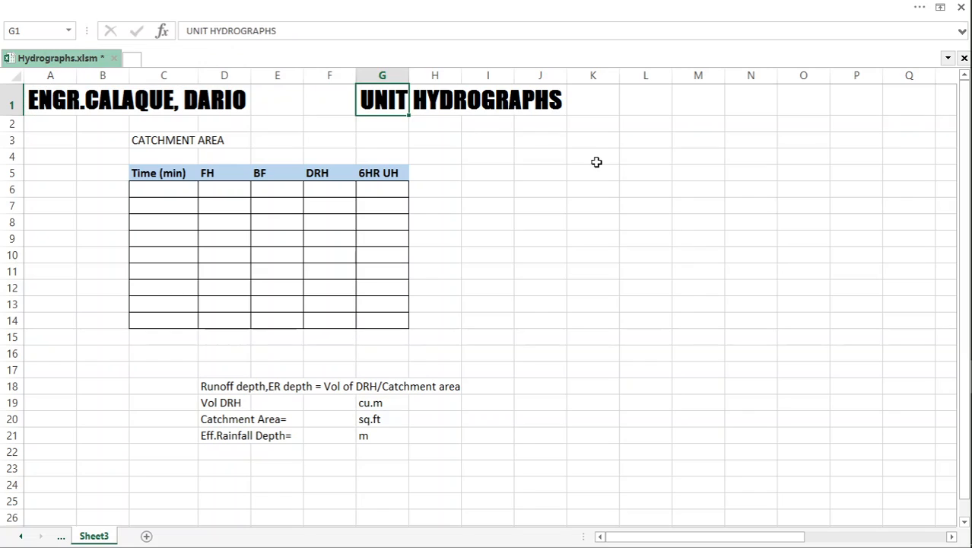
left_click(738, 196)
left_click(368, 126)
left_click(441, 124)
key("Right")
key("Right")
key("Right")
key("Right")
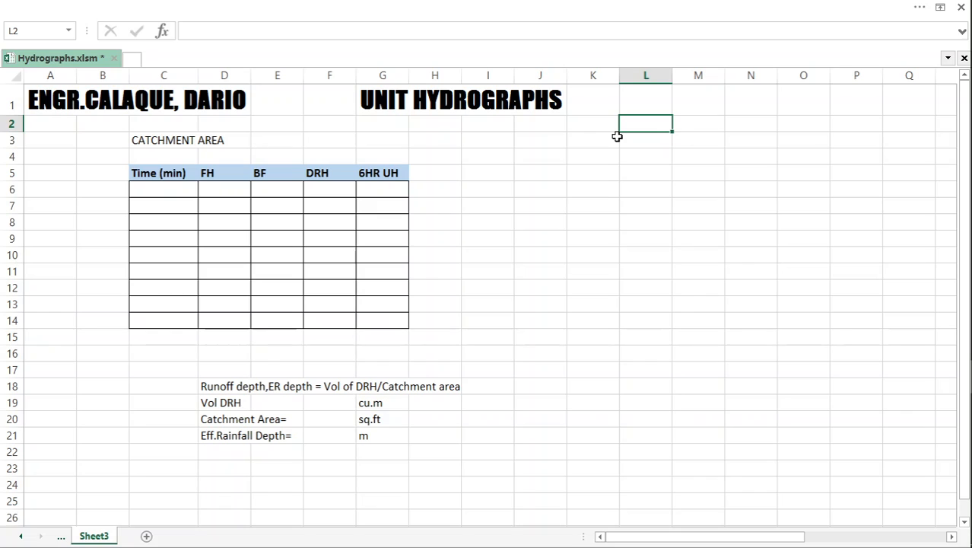
Enter the catchment area as 100 in E3 with the unit acres in F3.
left_click(181, 144)
left_click(219, 139)
left_click(285, 139)
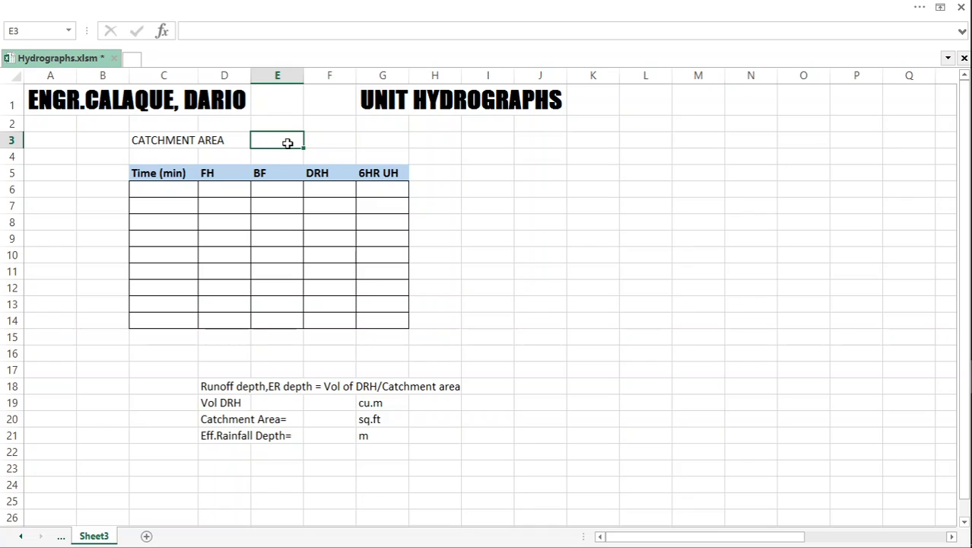
left_click(336, 143)
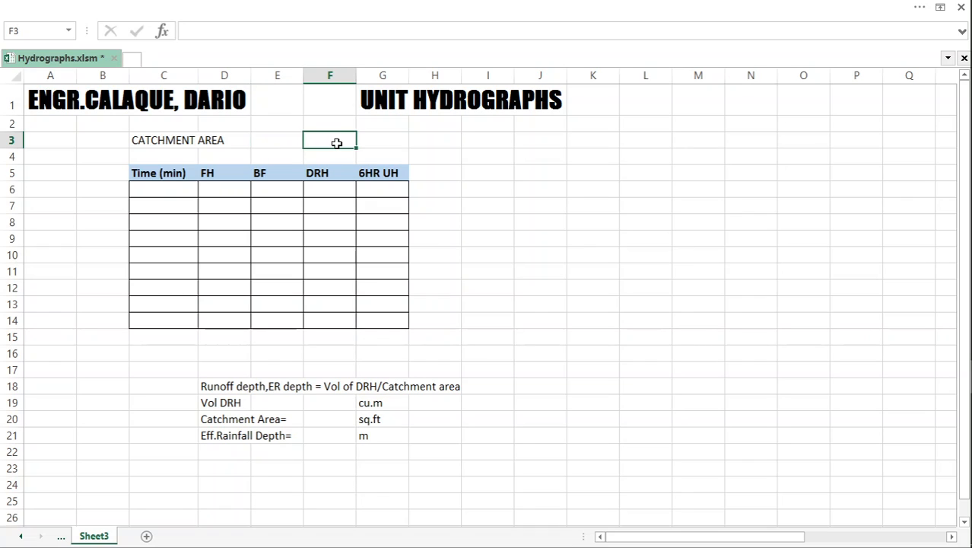
type("acre")
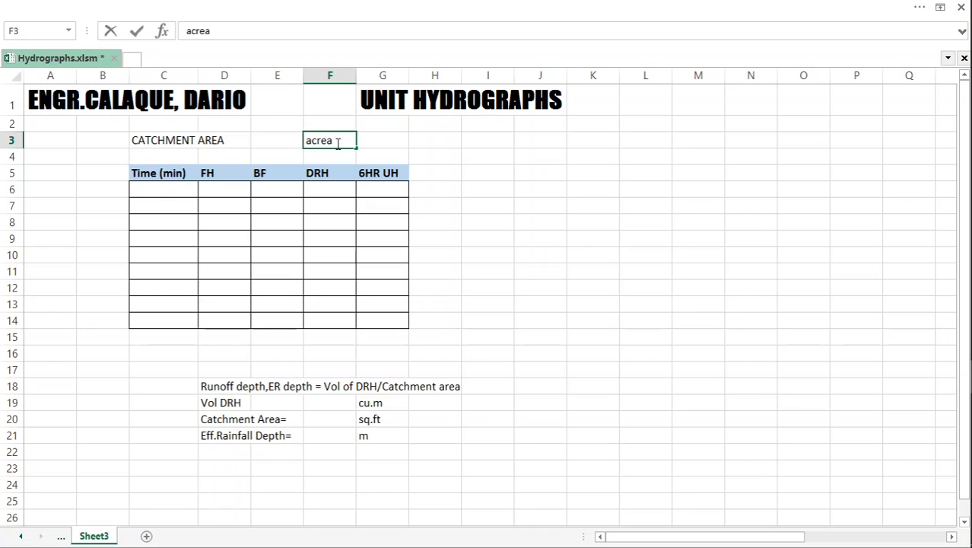
type("s")
left_click(283, 141)
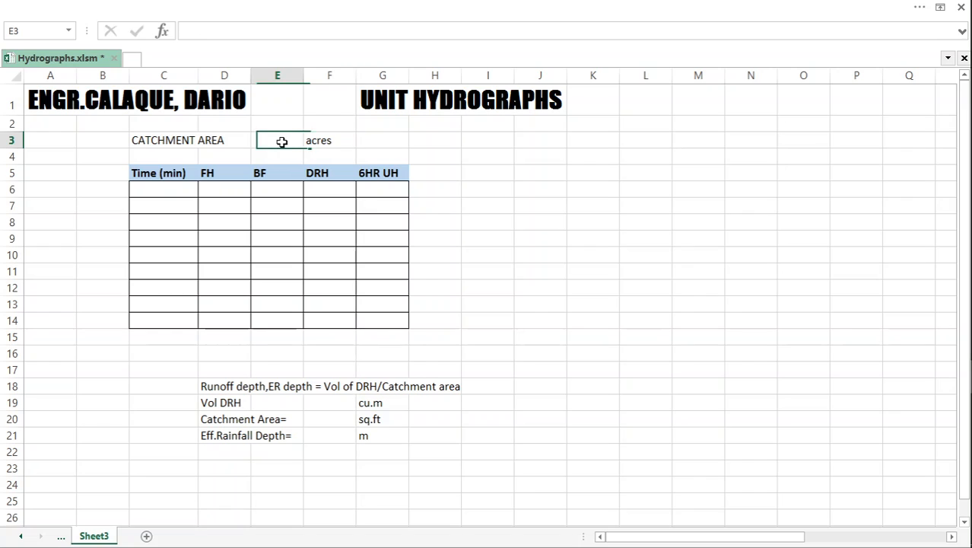
type("100")
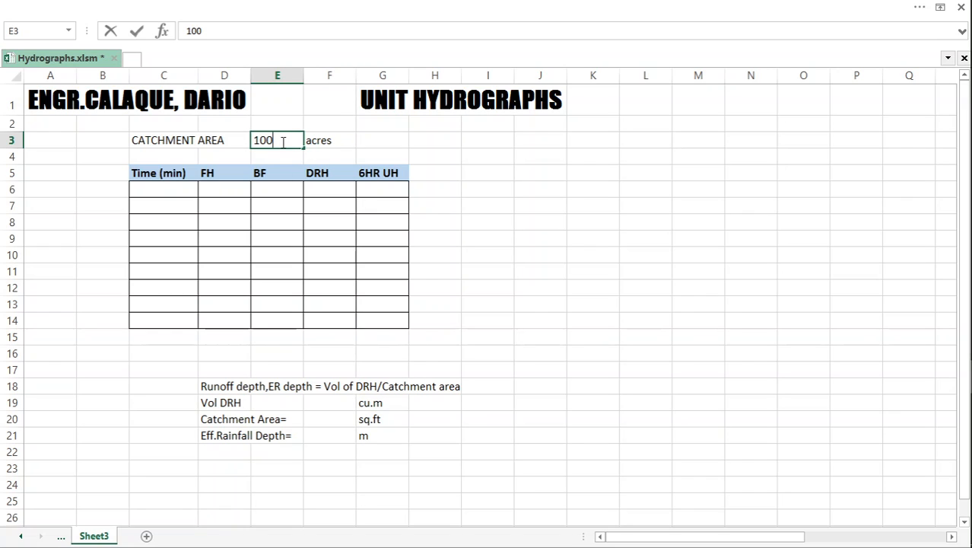
left_click(507, 184)
Enter the FH values 50, 80, 160 and 210 in cells D7 through D10.
left_click(222, 191)
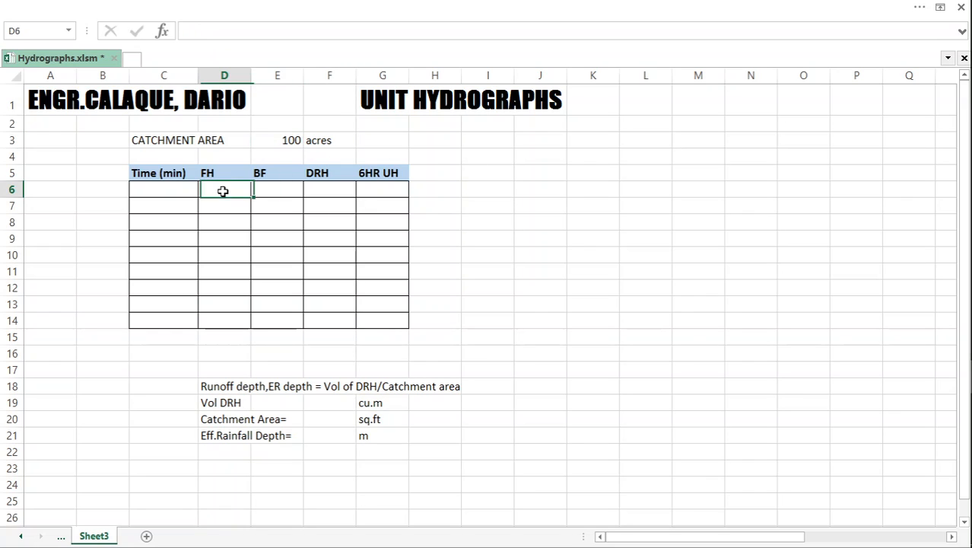
left_click(219, 203)
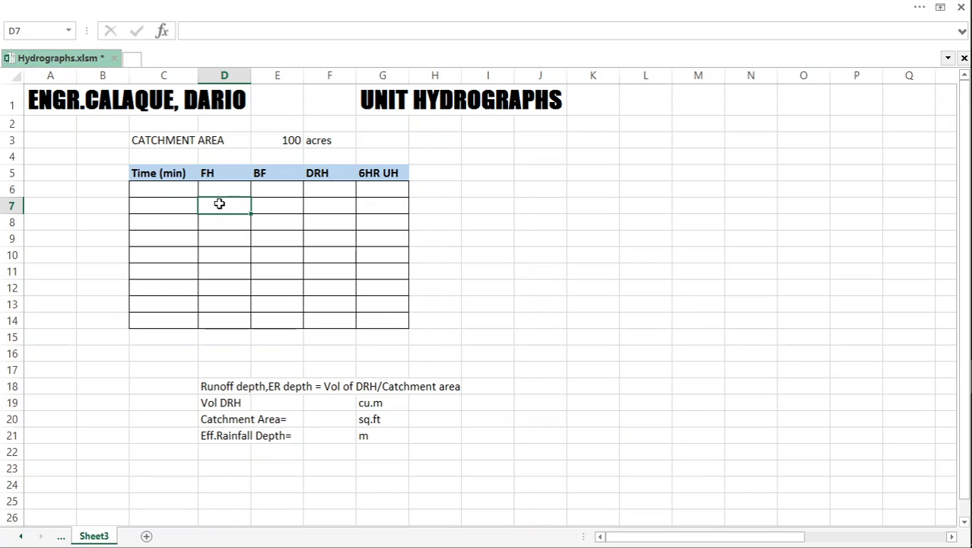
key("Up")
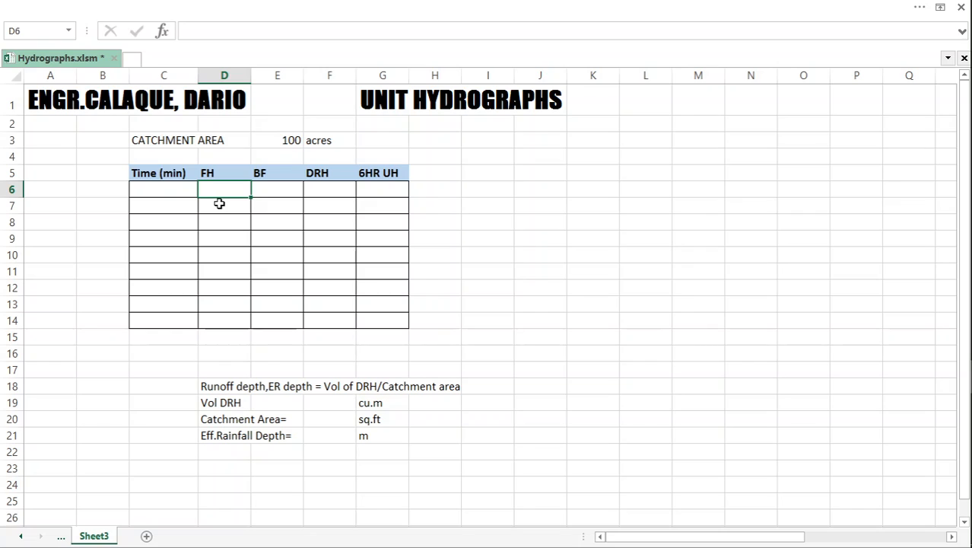
left_click(219, 203)
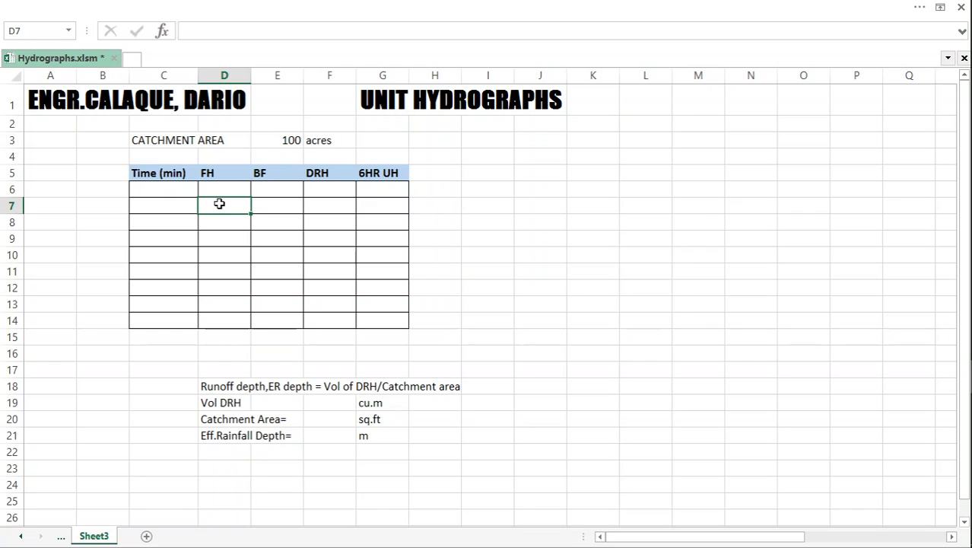
type("50")
key("Return")
type("80")
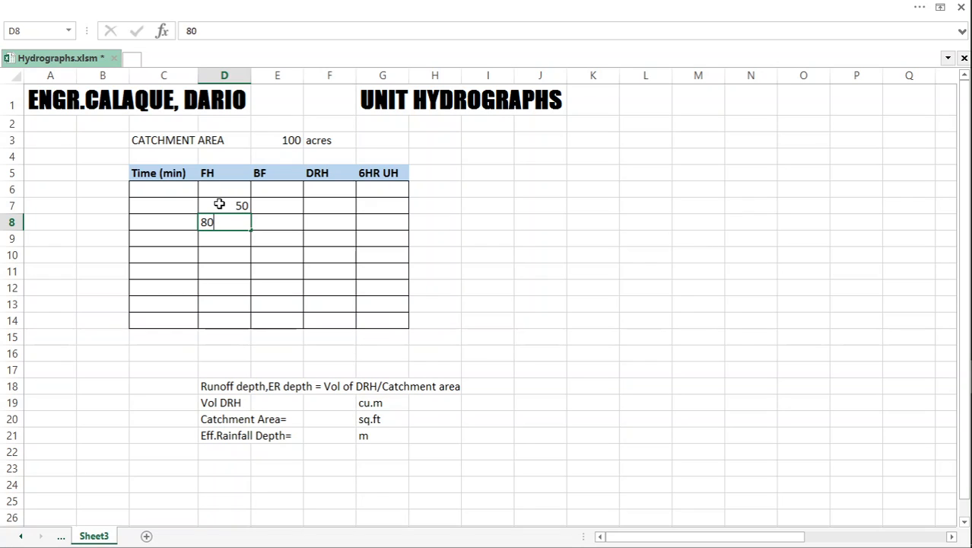
key("Return")
type("160")
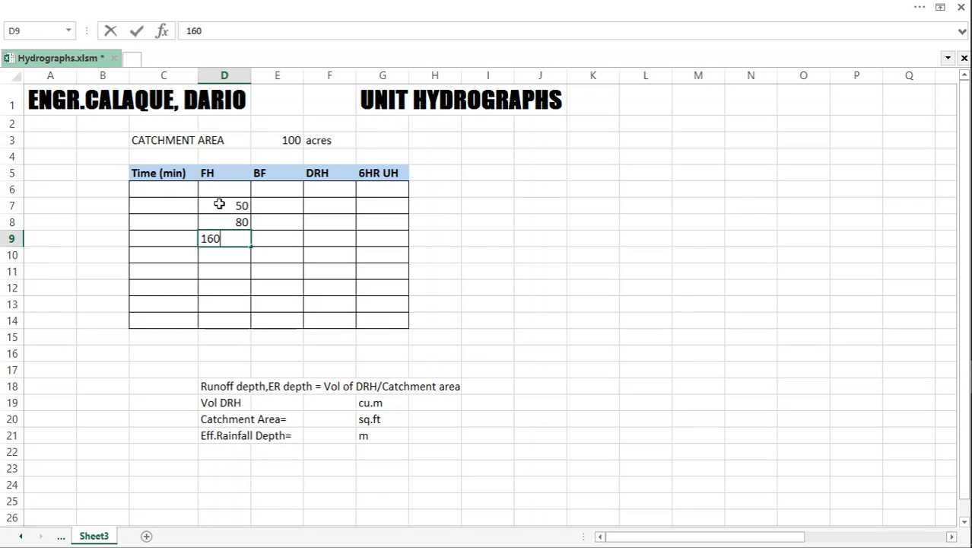
key("Return")
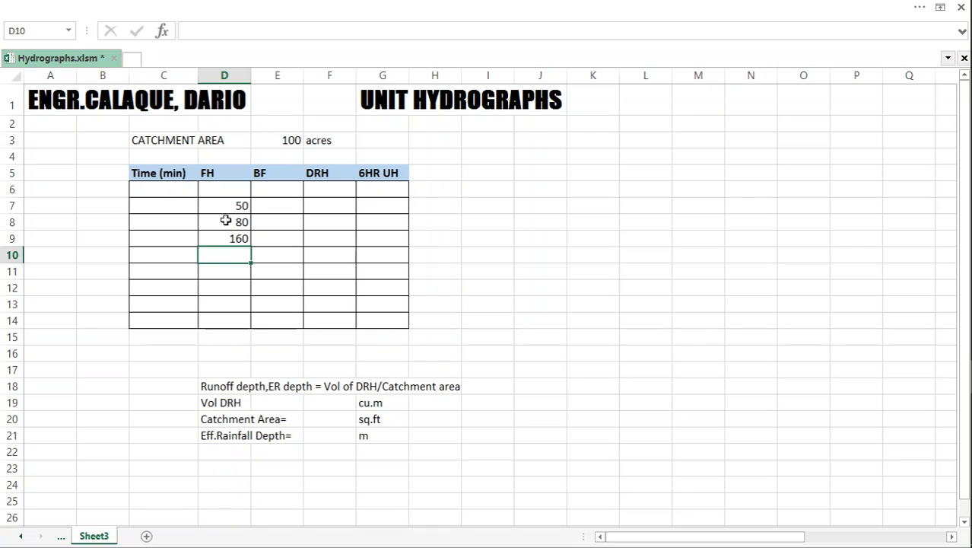
type("210")
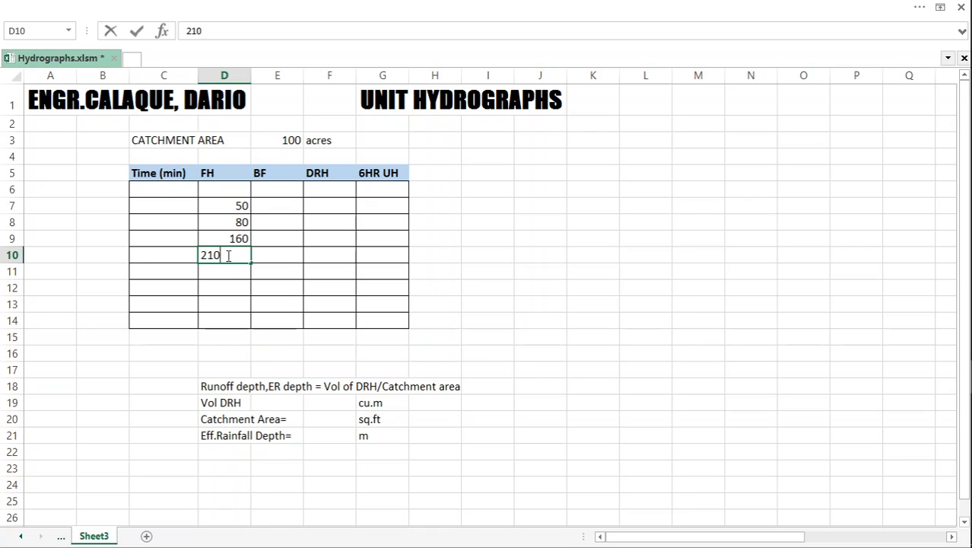
key("Return")
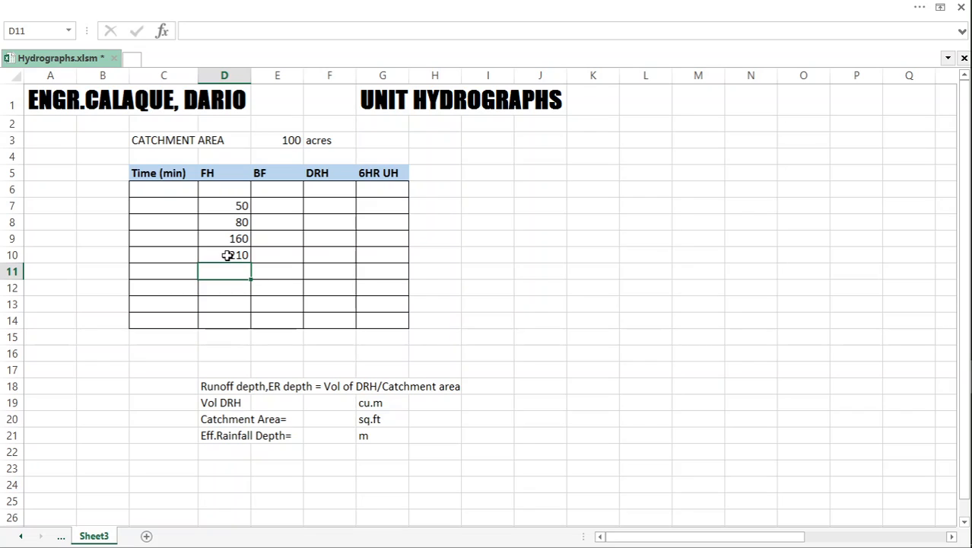
Enter the remaining FH values 180, 155, 110 and 60 in cells D11 through D14.
key("BackSpace")
type("180")
key("Return")
type("15")
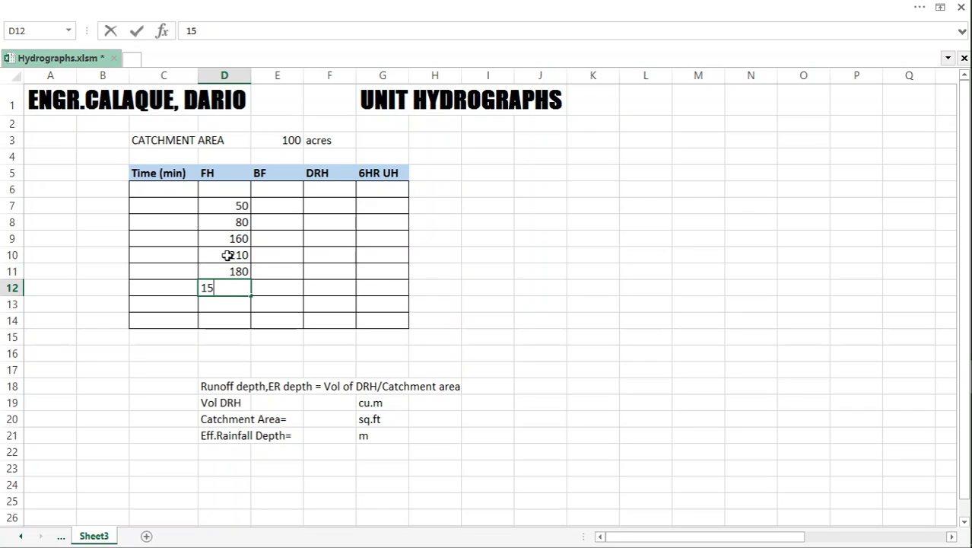
type("5")
key("Return")
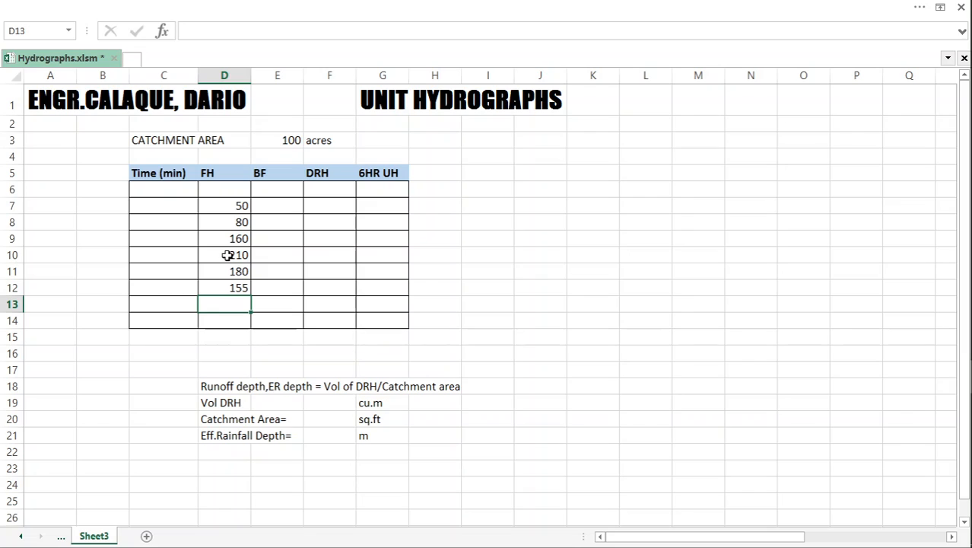
type("110")
key("Return")
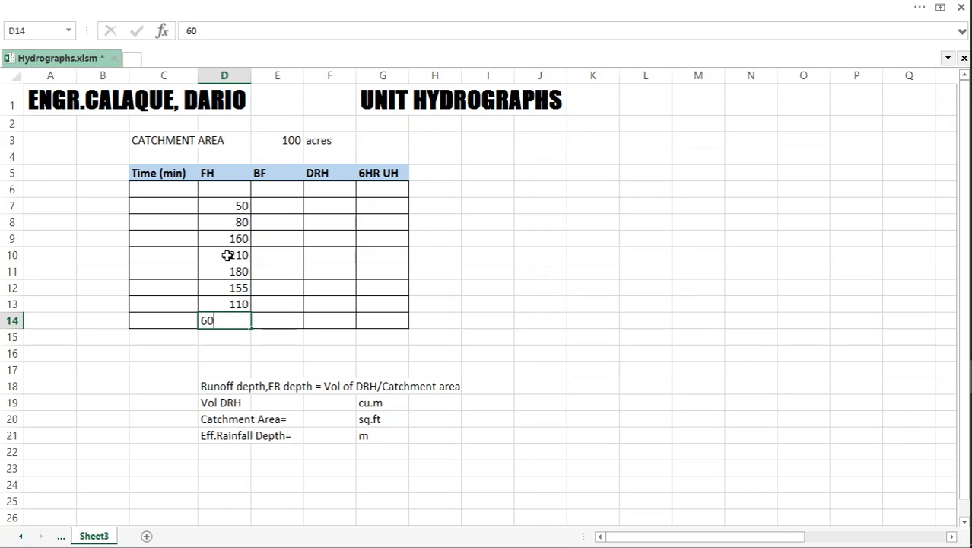
type("60")
key("Return")
Enter the first two time values, 0 in C6 and 30 in C7.
left_click(179, 190)
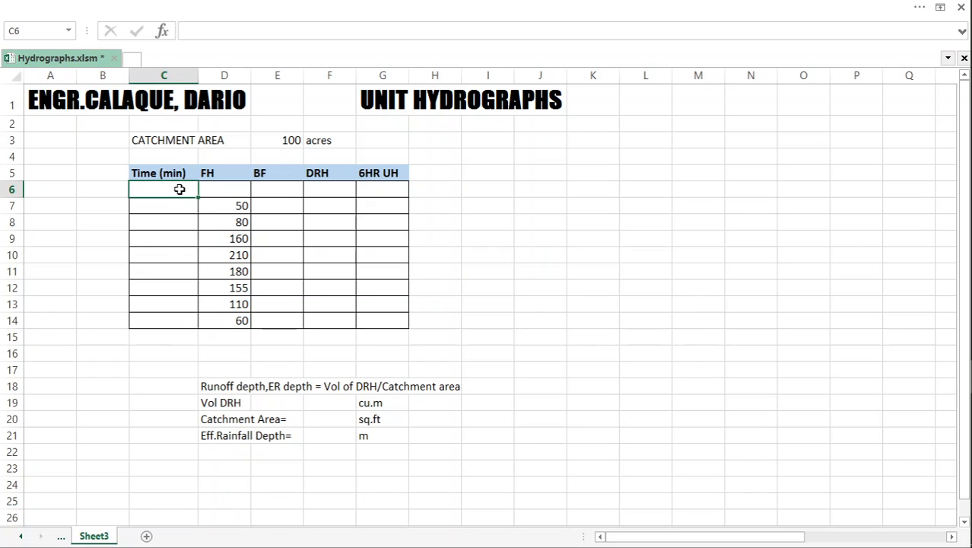
type("0")
key("Return")
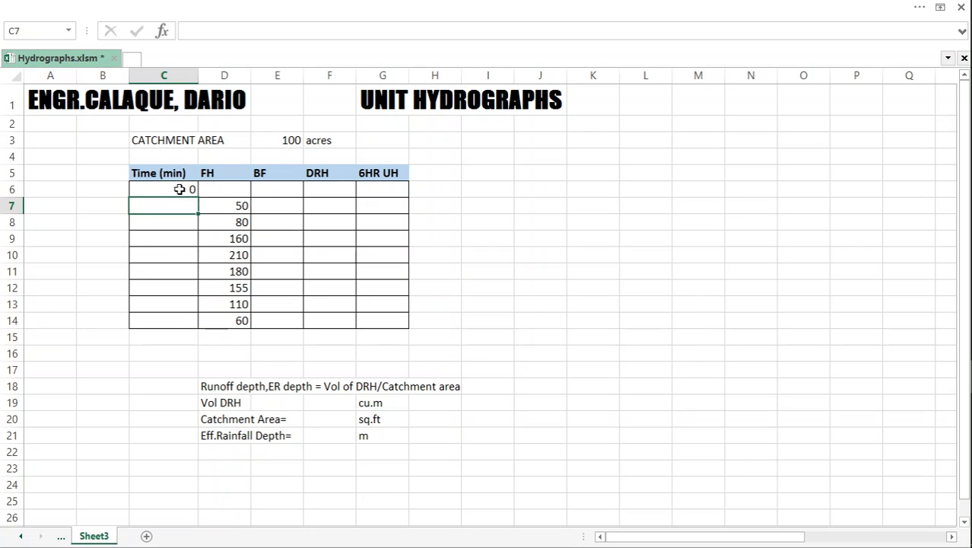
type("30")
key("Return")
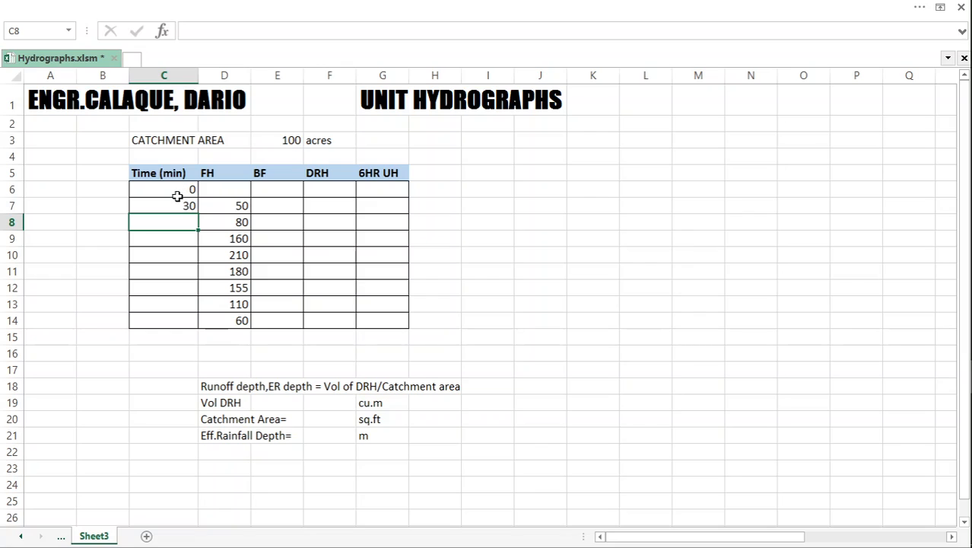
Enter a base flow of 10 in the first BF row, cell E6.
left_click(263, 194)
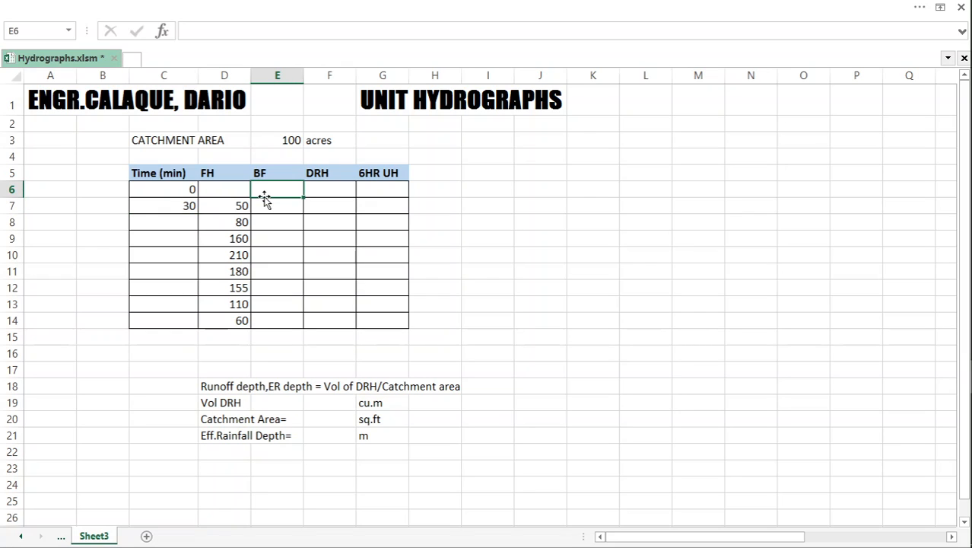
type("10")
key("Return")
left_click(281, 190)
left_click(476, 219)
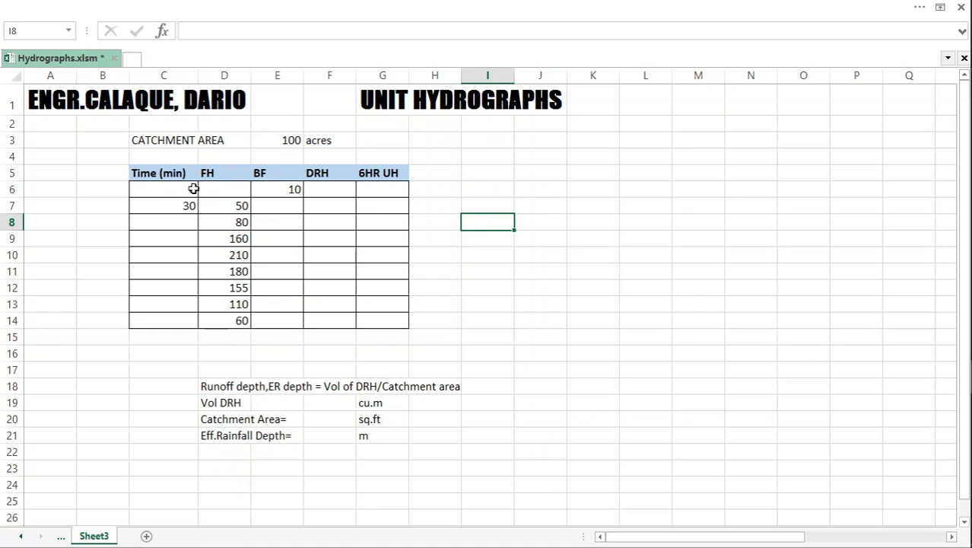
Fill the time series in 30-minute increments down to C14 and copy the base flow value down to E14.
left_click_drag(189, 190, 198, 324)
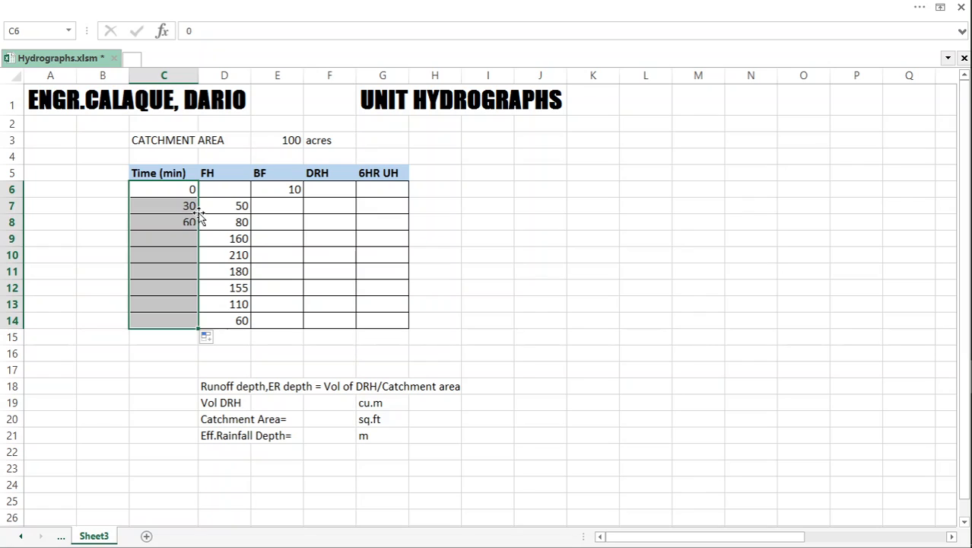
left_click(289, 189)
double_click(302, 197)
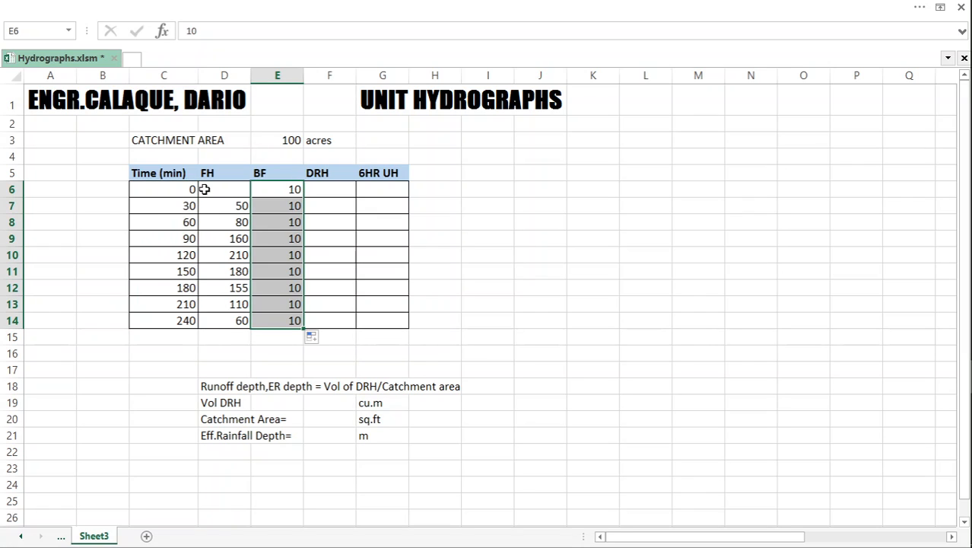
Set the first FH value in D6 equal to the base flow with the formula =E6.
left_click(228, 191)
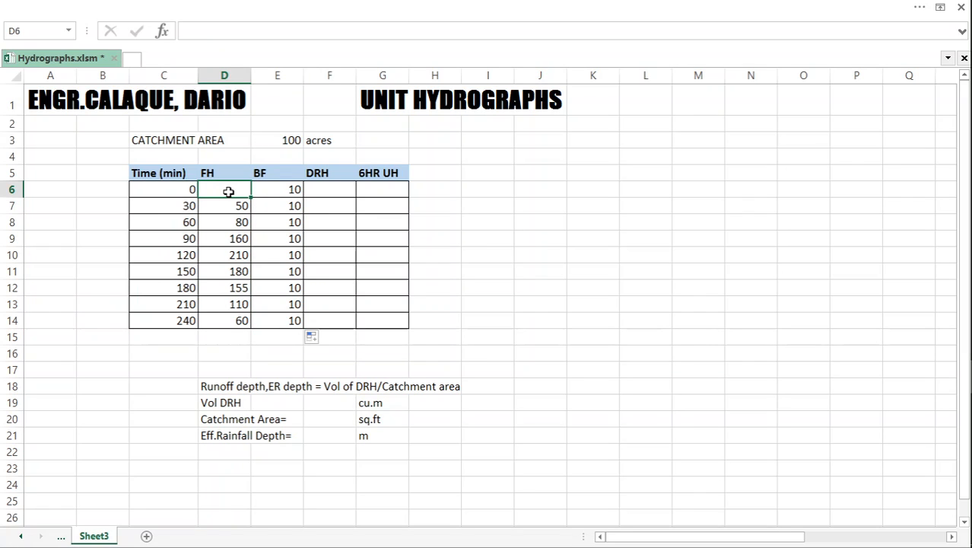
type("=")
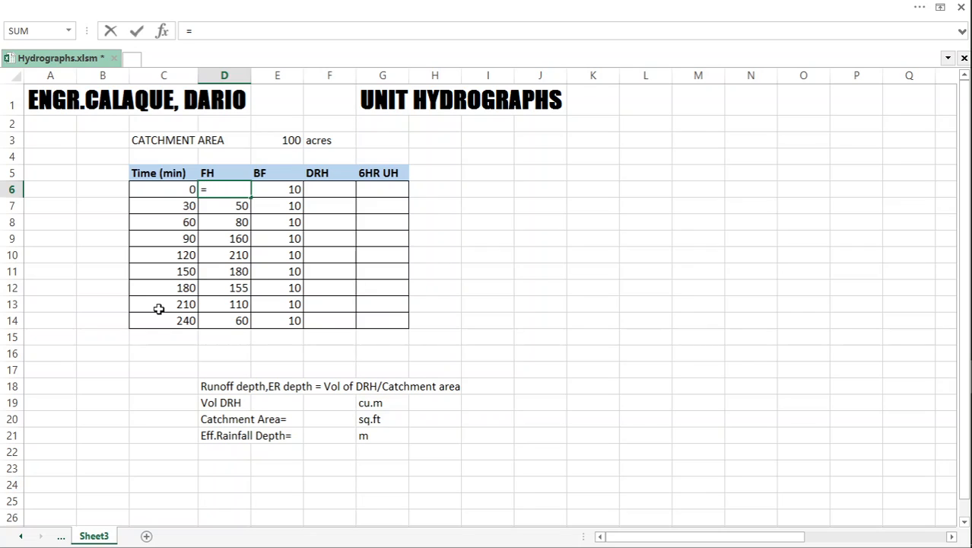
left_click(276, 194)
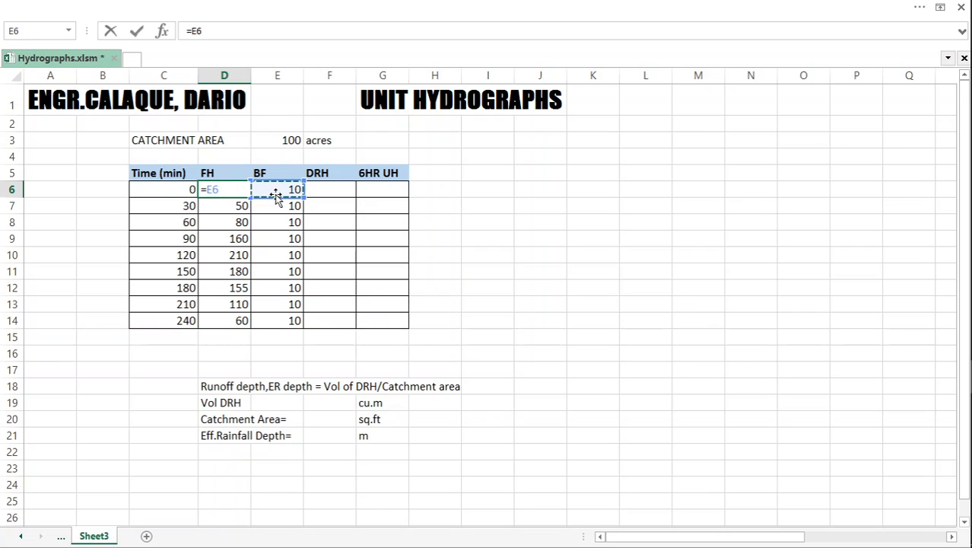
key("Return")
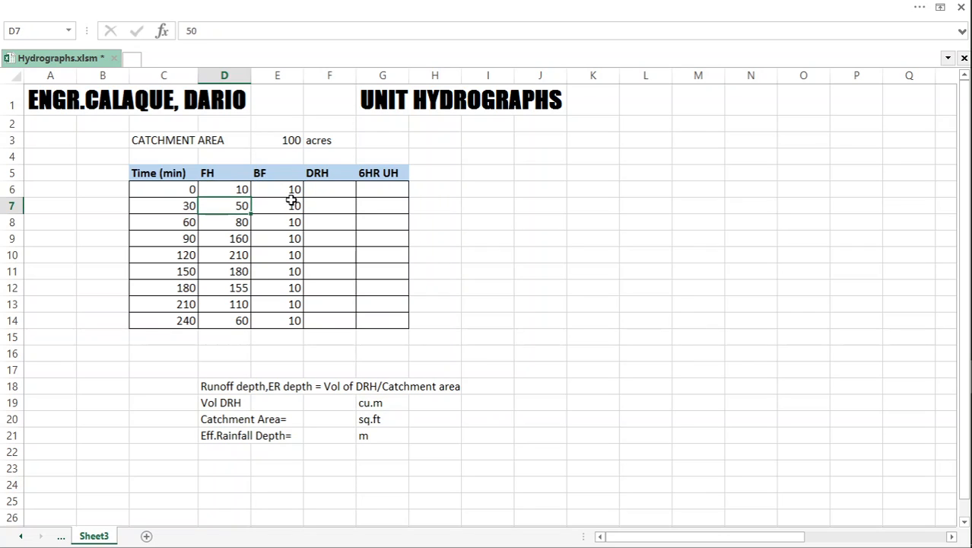
Examine the time, FH and BF data and the column headings that the empty DRH column depends on.
left_click(292, 190)
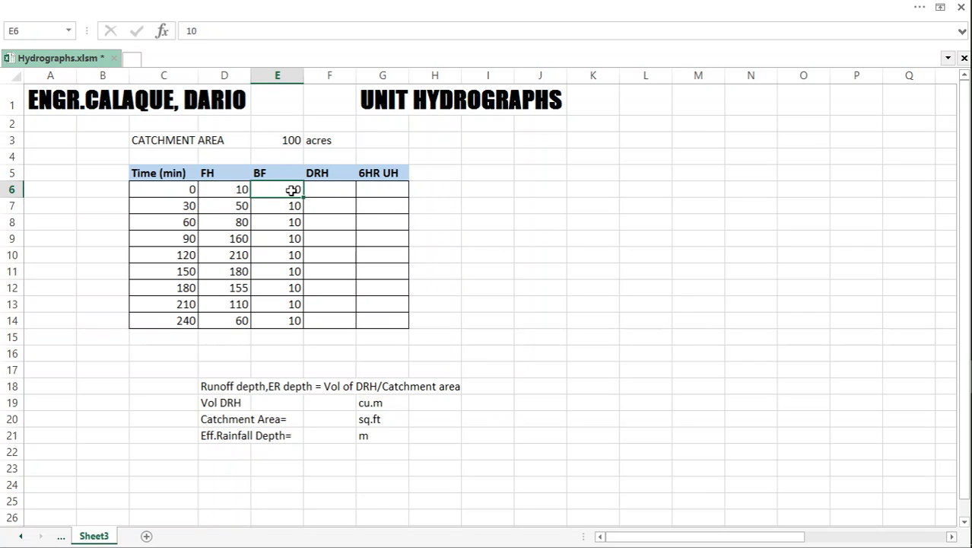
left_click(86, 191)
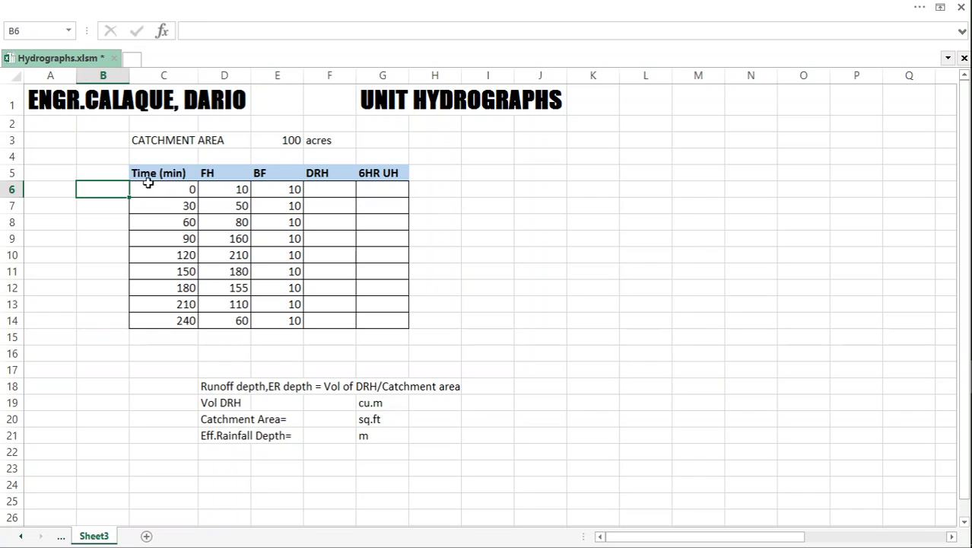
left_click(240, 188)
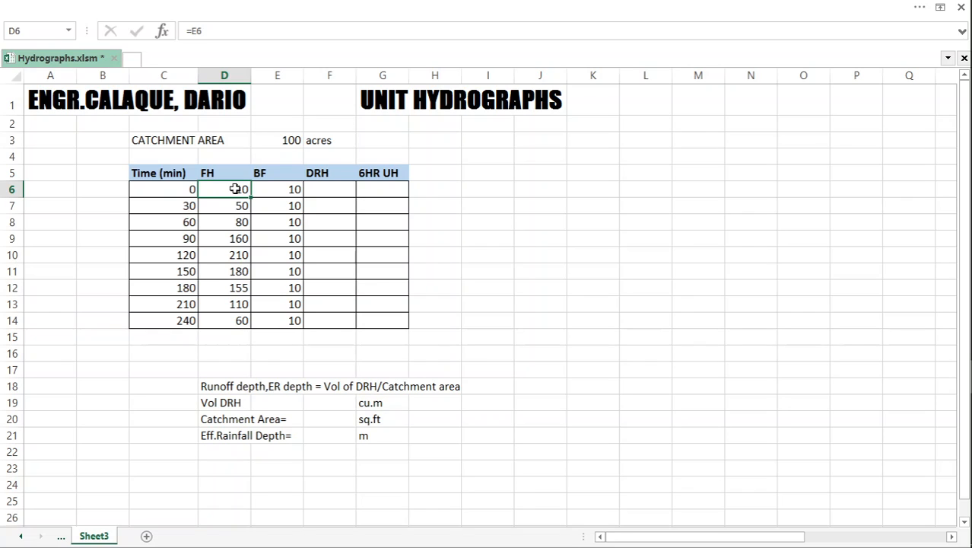
left_click(282, 191)
left_click(330, 274)
left_click(319, 194)
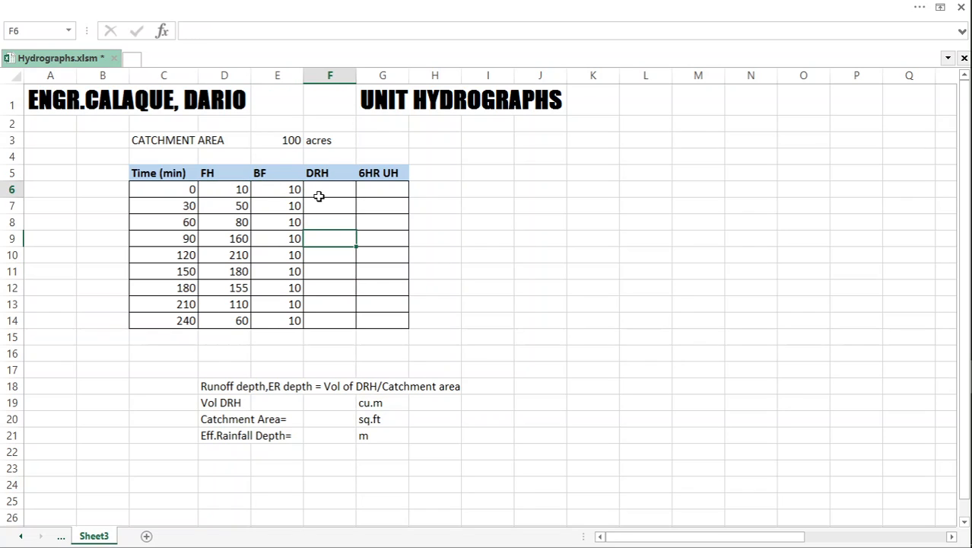
left_click_drag(182, 209, 282, 325)
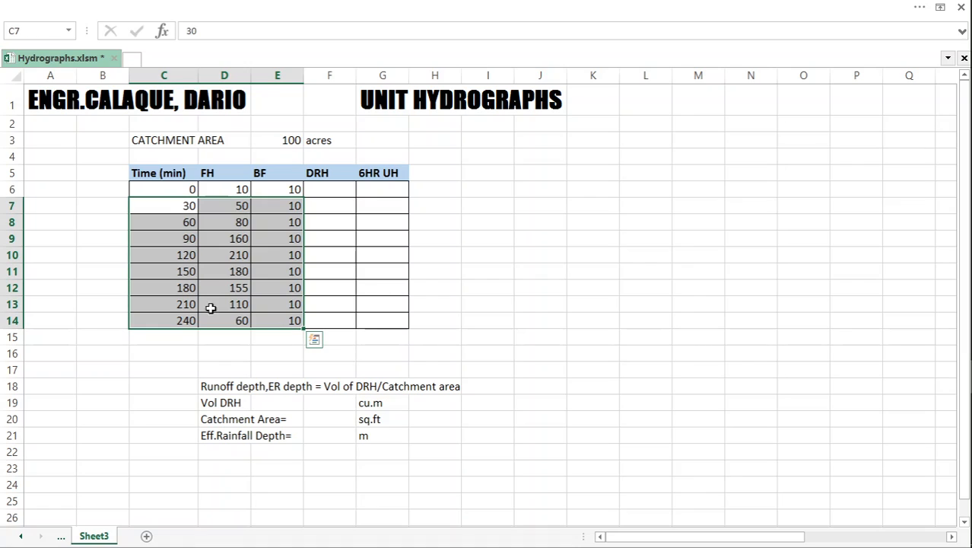
left_click(332, 191)
left_click(414, 197)
left_click(550, 197)
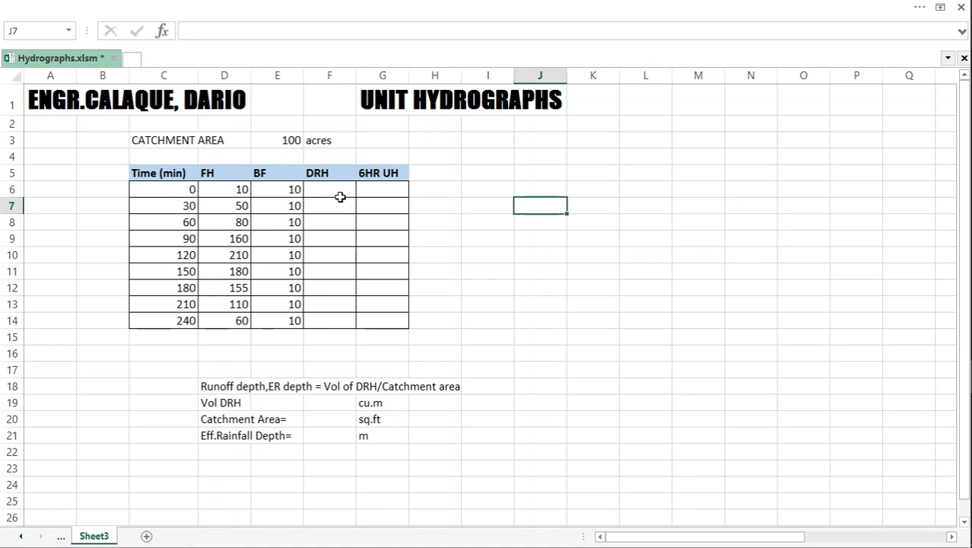
left_click(340, 194)
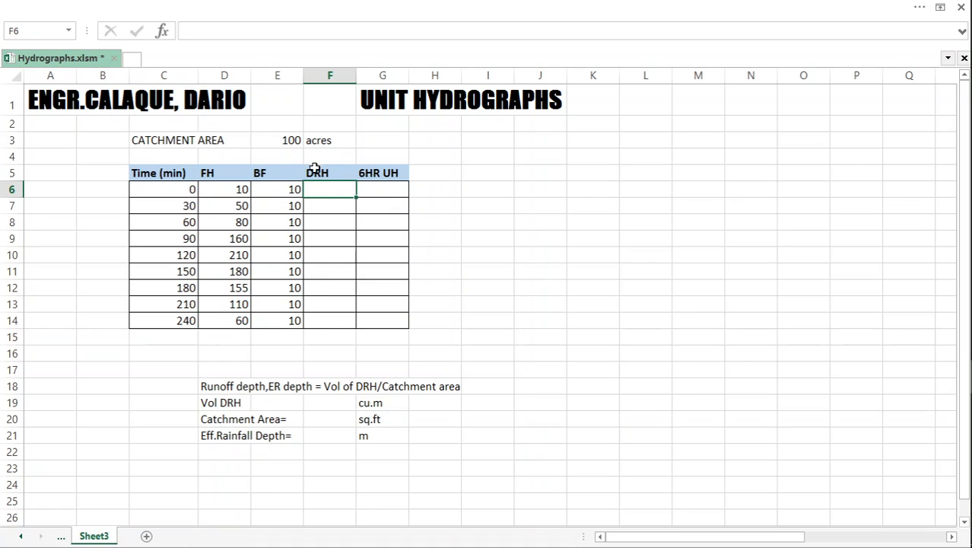
left_click(216, 172)
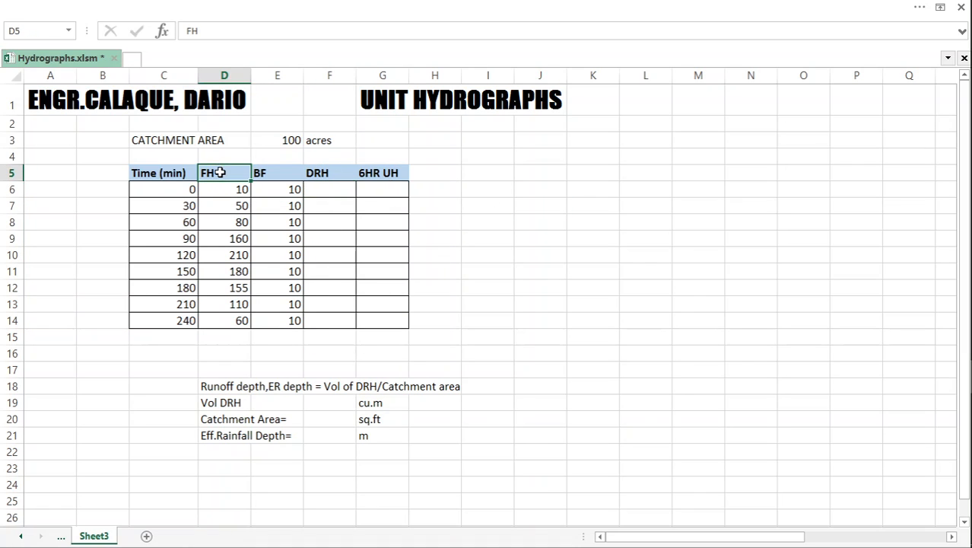
left_click(280, 174)
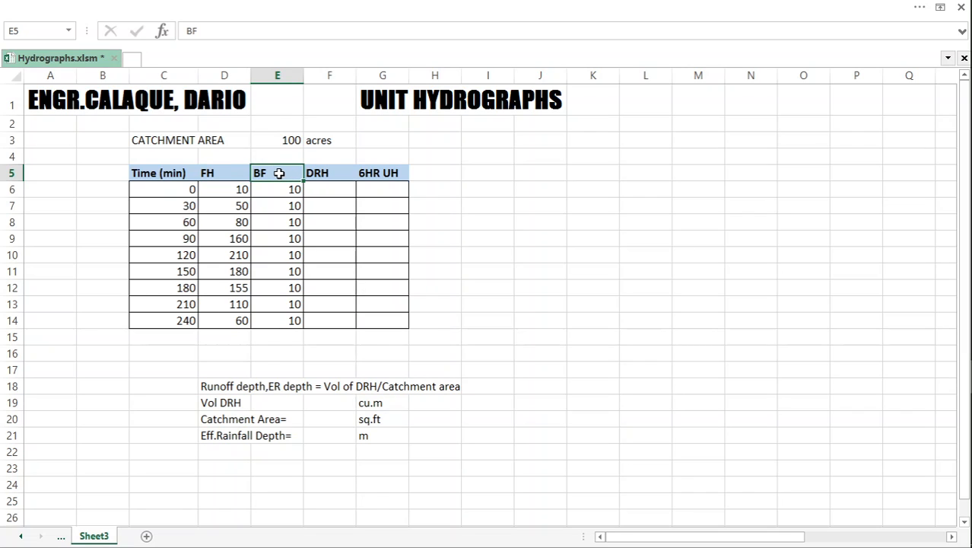
Add the abbreviation notes "FH - Flood hydrograph" in I6 and "BF - Base Flow" in I7 beside the table.
left_click(470, 177)
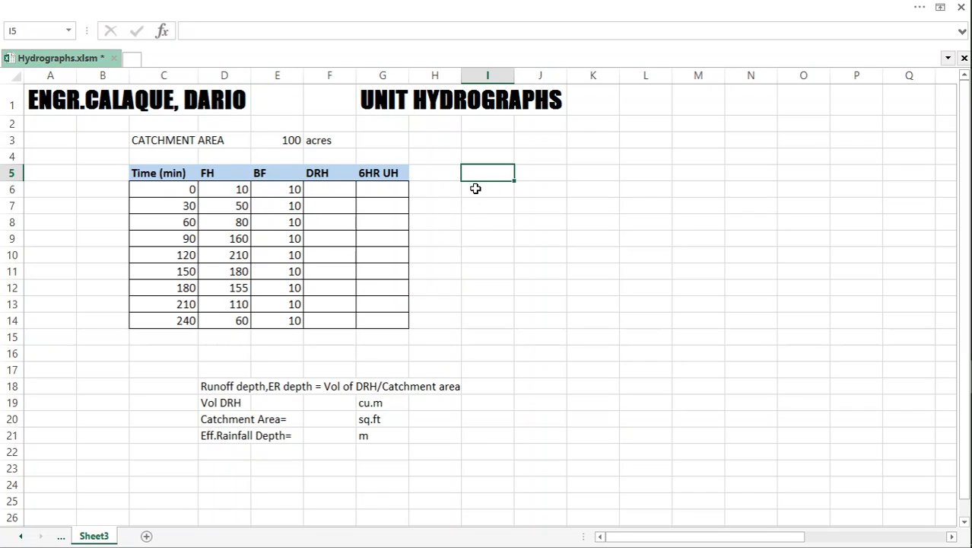
left_click(475, 188)
type("FH")
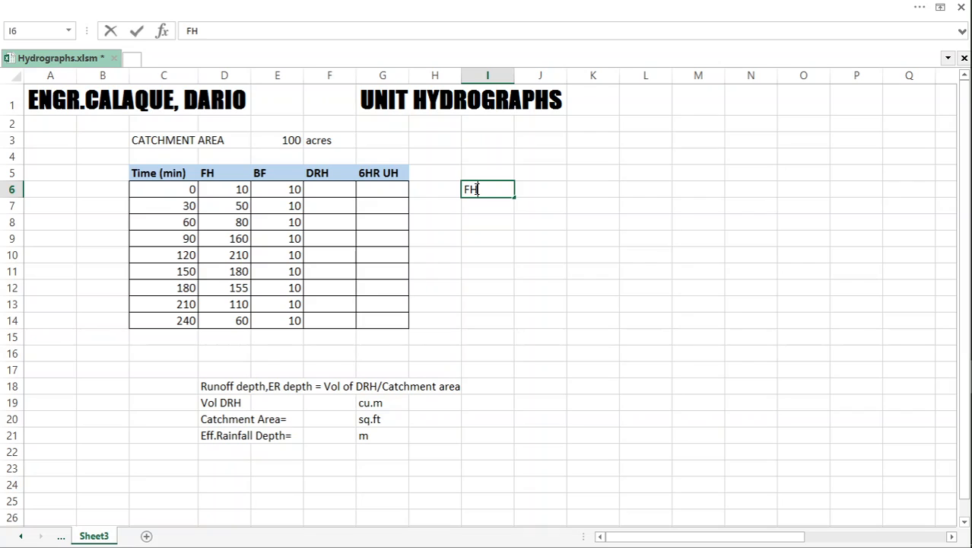
type(" - Flood hydrogra")
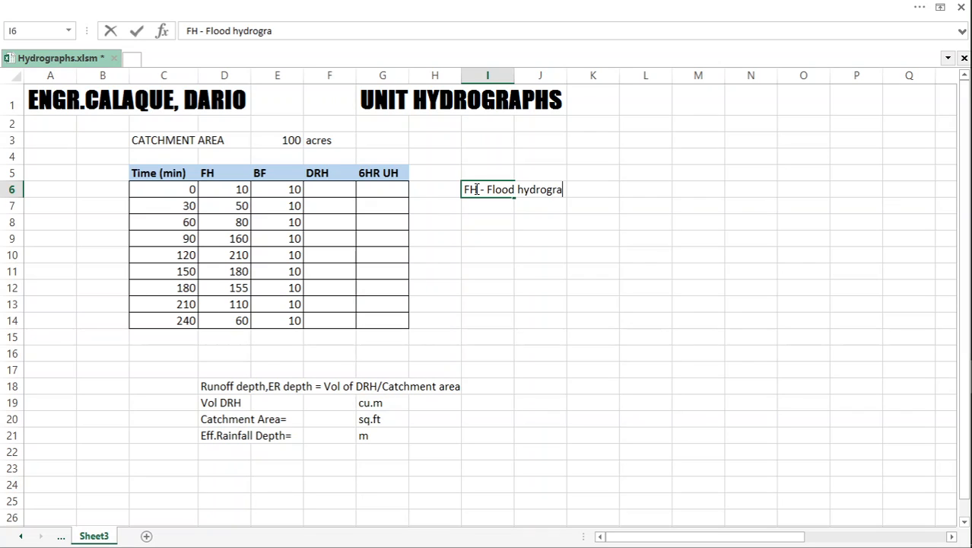
type("ph")
key("Return")
type("BF")
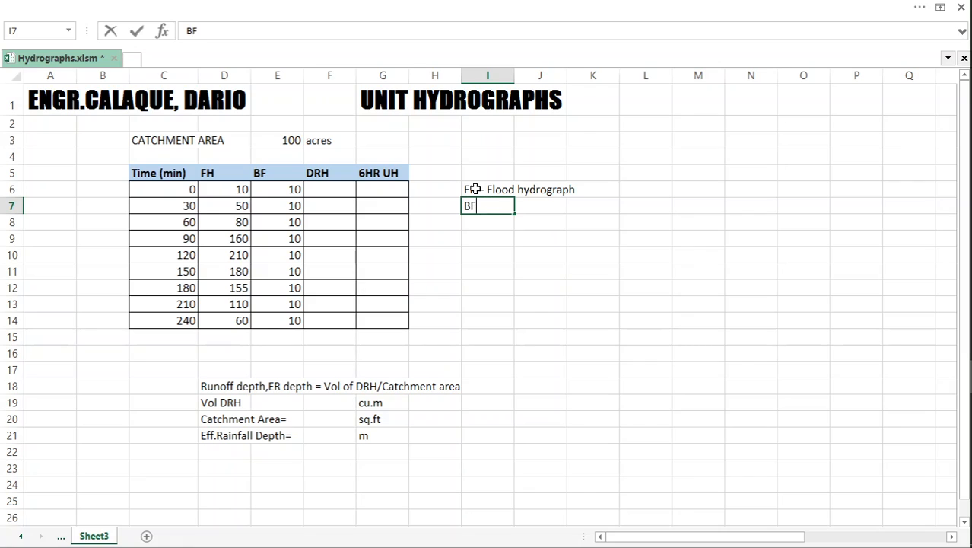
type(" - Base Flow")
key("Return")
Add the note "DRH - Direct Runoff Hydrograph" in I8, below the base flow note.
type("DR")
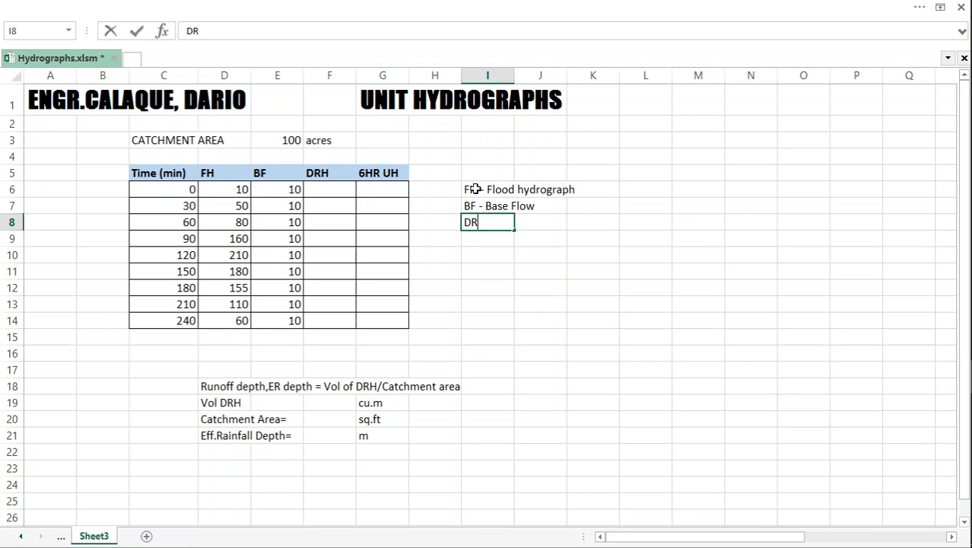
type("H - Direct Runof")
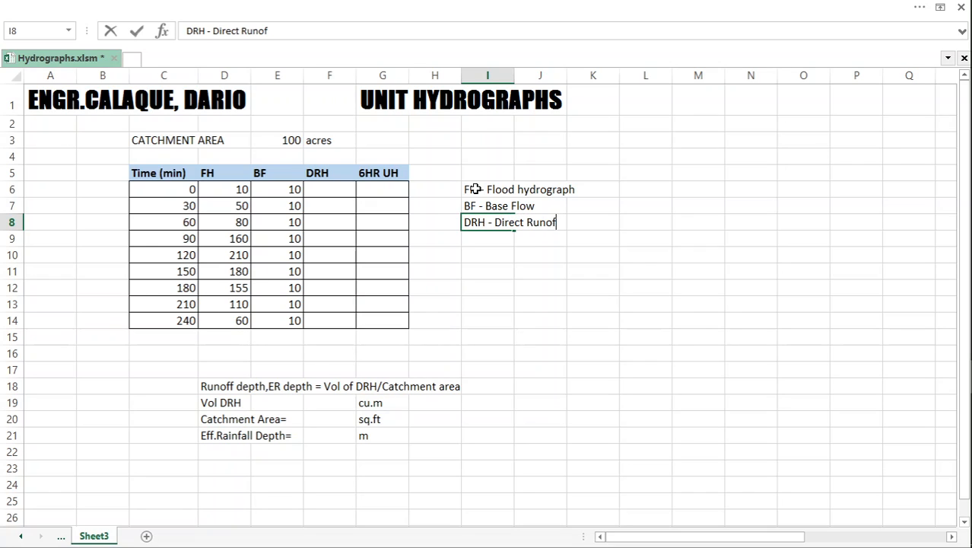
type("f Hydro")
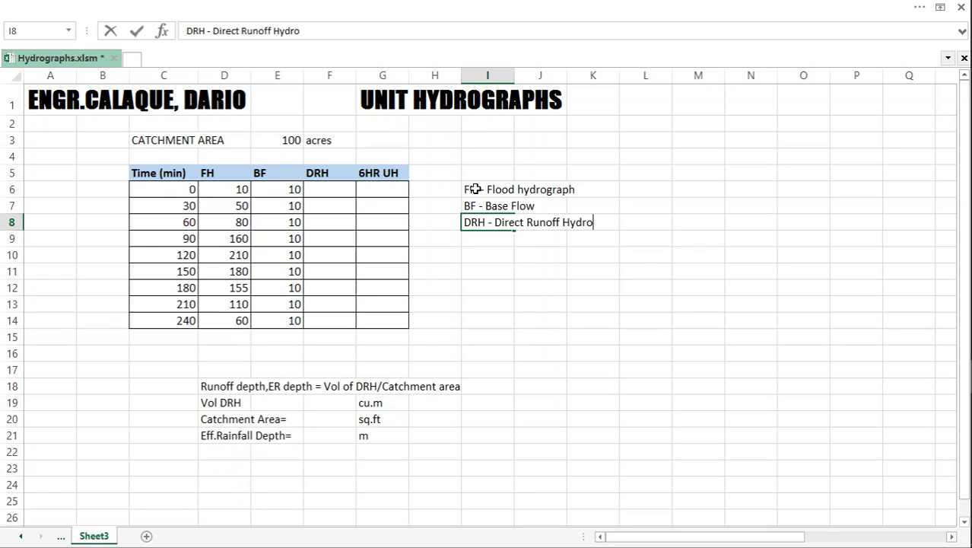
type("graph")
key("Return")
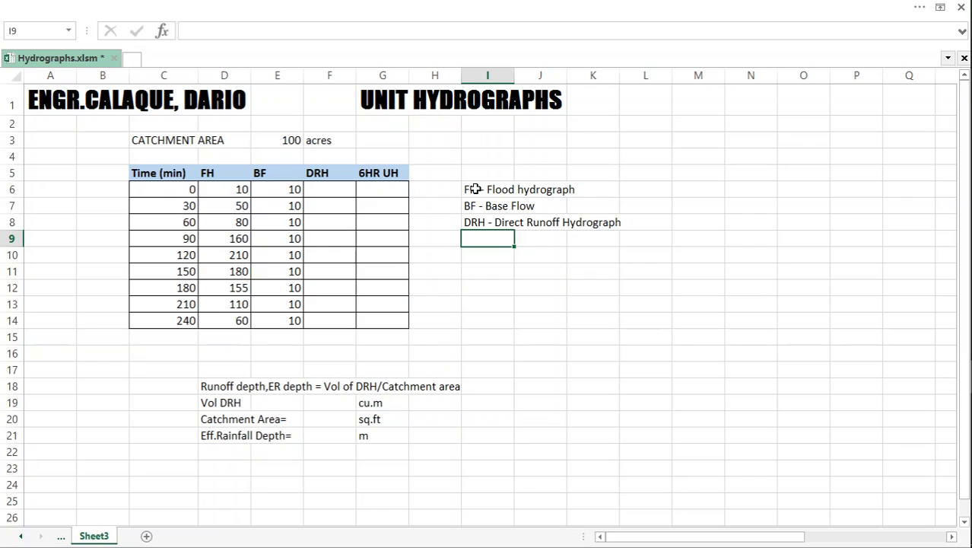
Rename the column heading in G5 to UH and add the note "UH - Unit hydrograph" in I9.
left_click(379, 174)
type("UH")
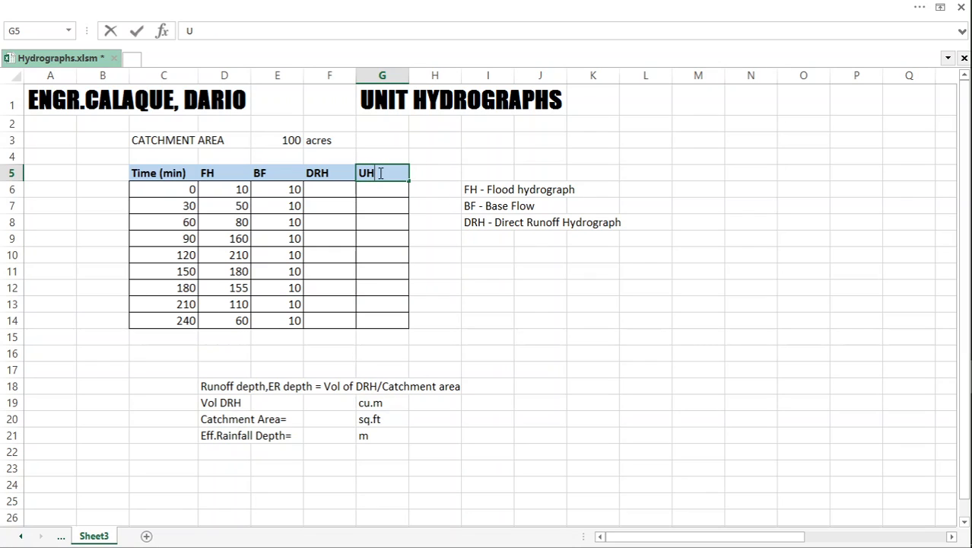
left_click(483, 238)
type("UH")
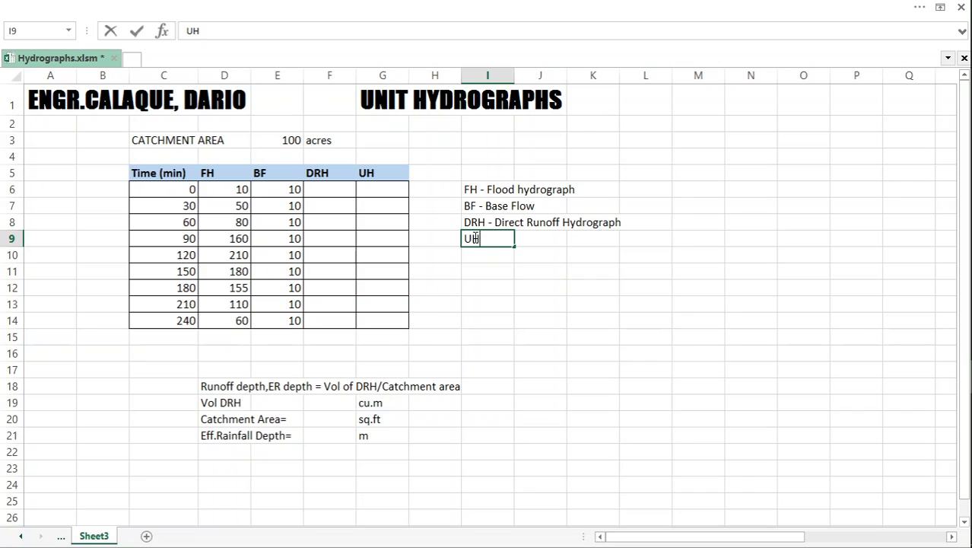
type(" - Unit hydrograph")
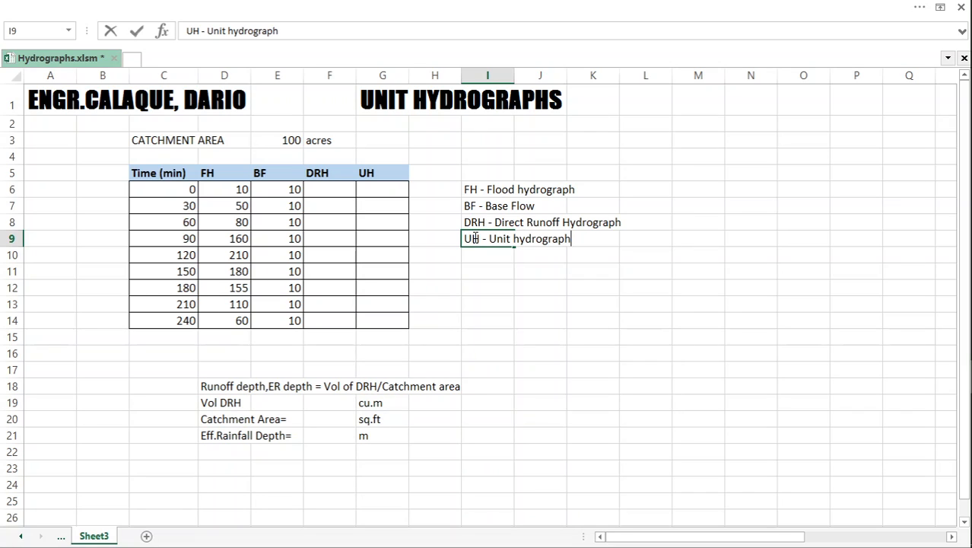
key("Return")
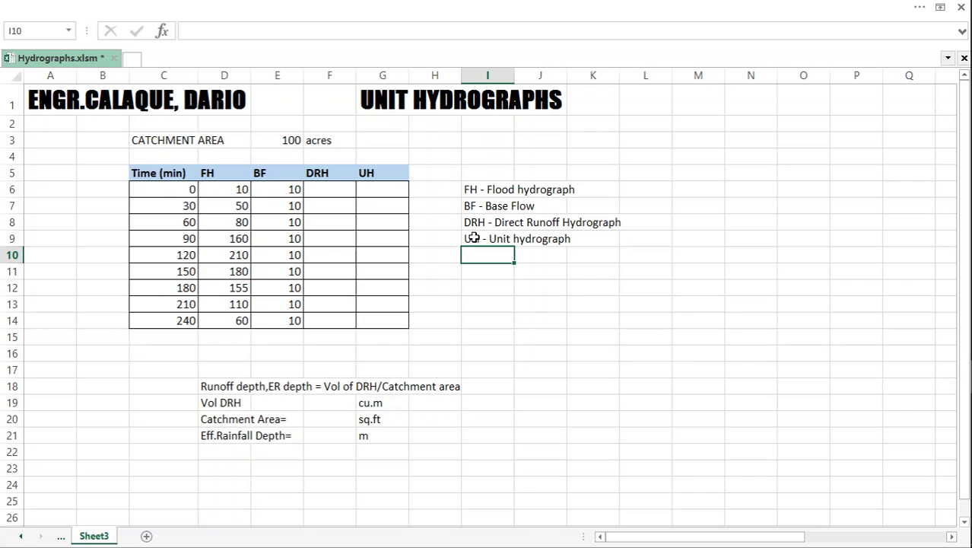
Enter the heading "Legend" in I5 above the list of abbreviations.
left_click(494, 159)
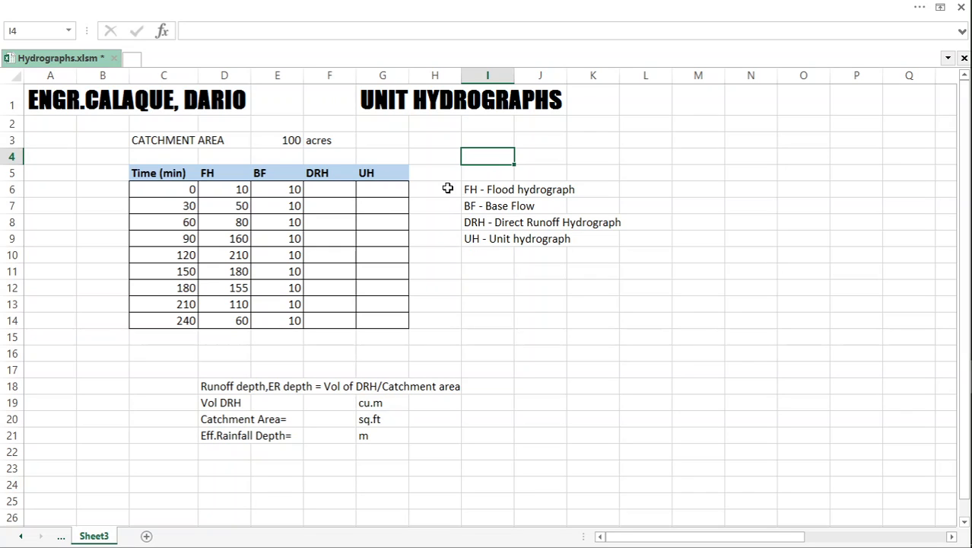
left_click(481, 175)
type("L")
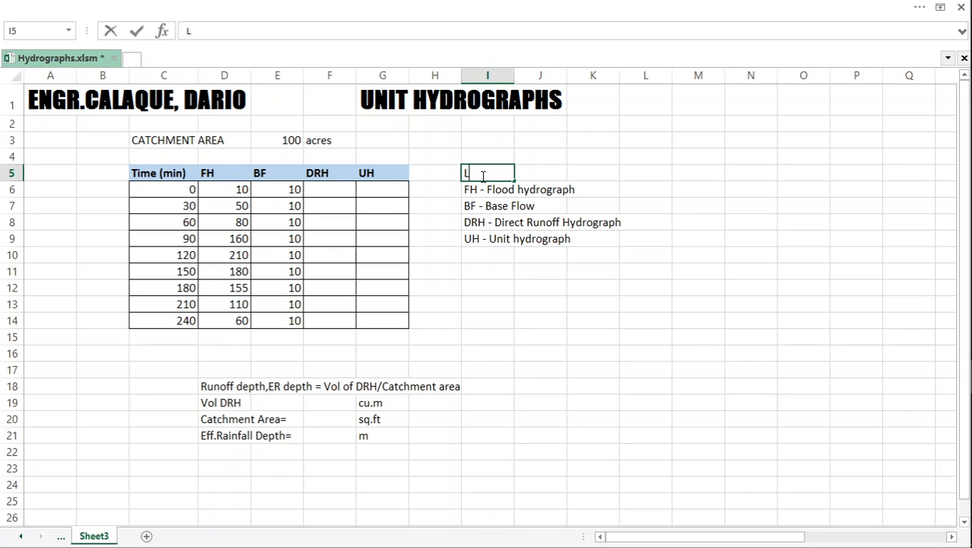
type("egend")
key("Return")
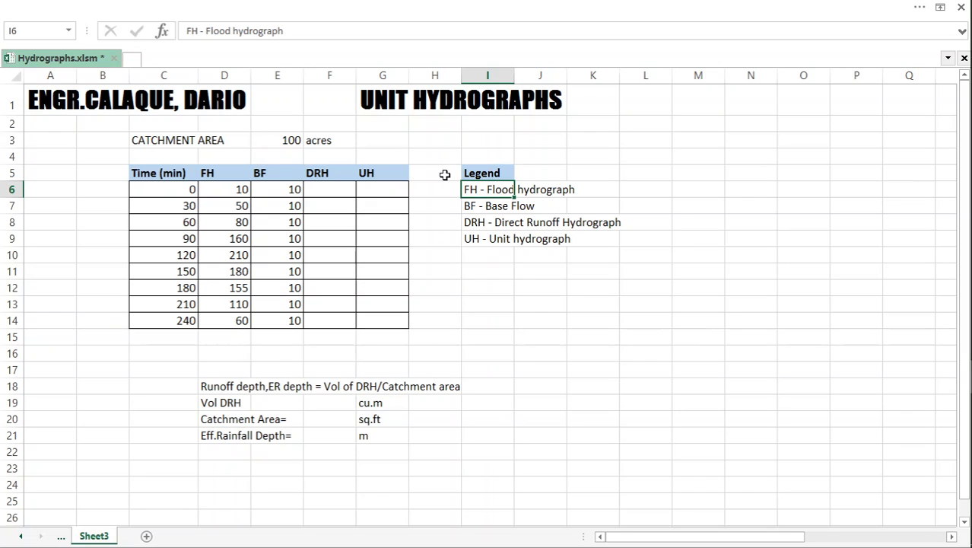
left_click(445, 175)
left_click(325, 188)
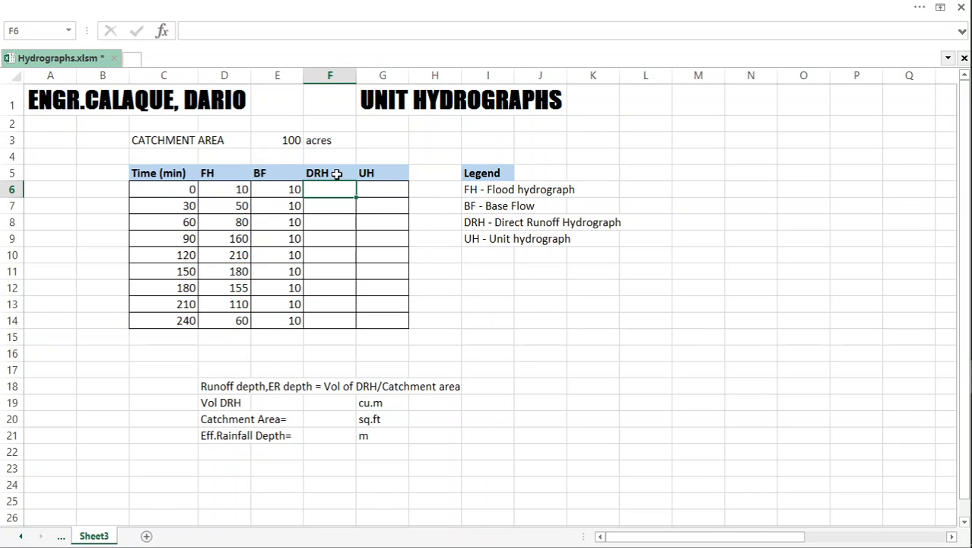
left_click(336, 173)
left_click(230, 175)
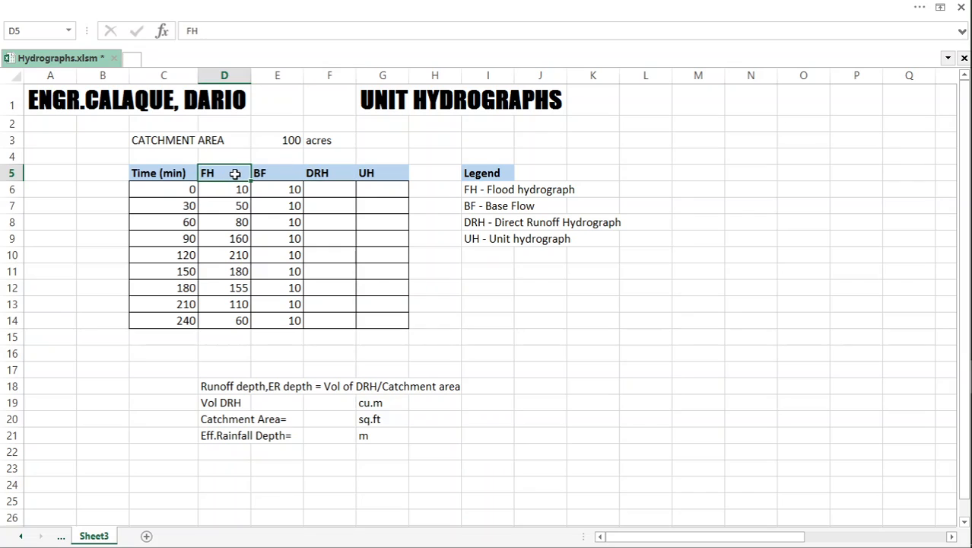
left_click(276, 173)
left_click(325, 189)
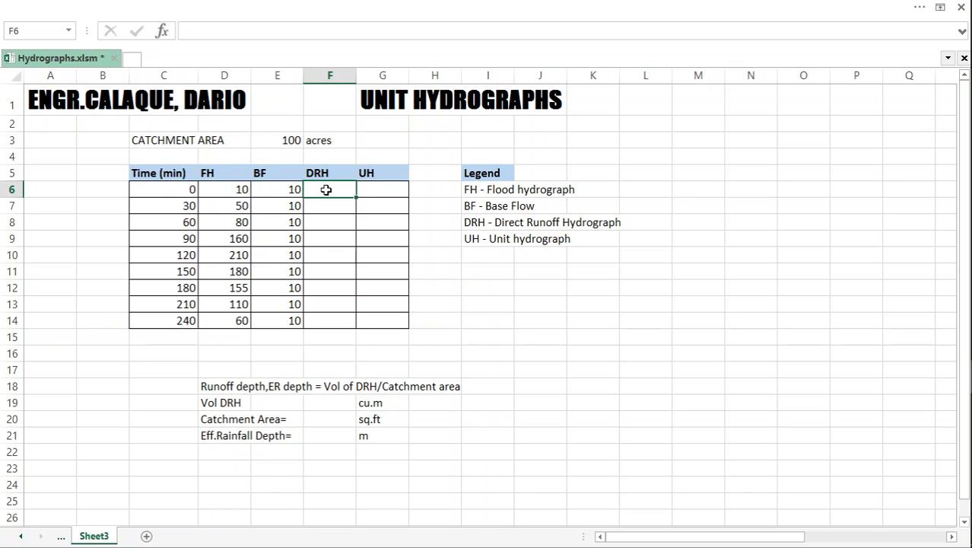
type("=")
left_click(229, 189)
type("-")
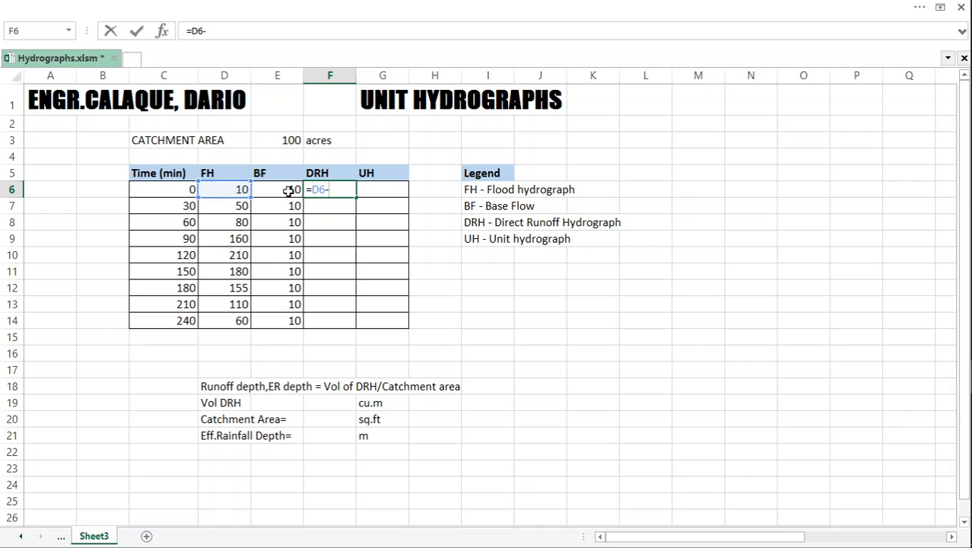
left_click(289, 190)
left_click(380, 192)
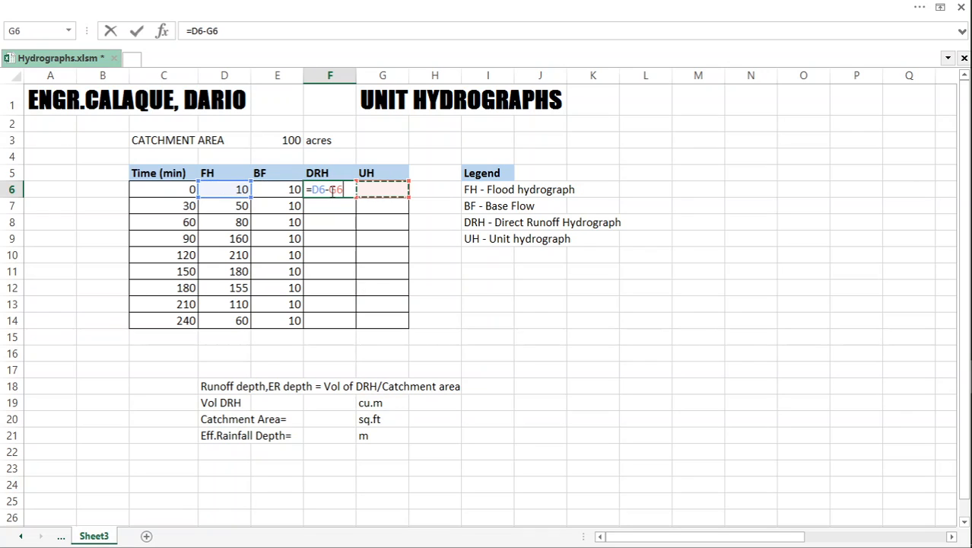
key("Escape")
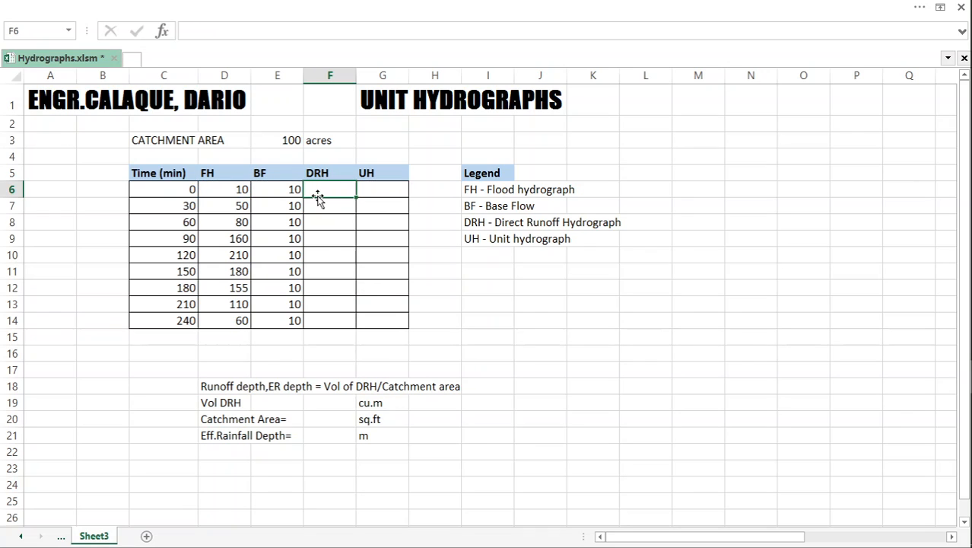
Calculate the first DRH value in F6 with the formula =D6-E6 and fill it down to F14.
type("=")
left_click(228, 188)
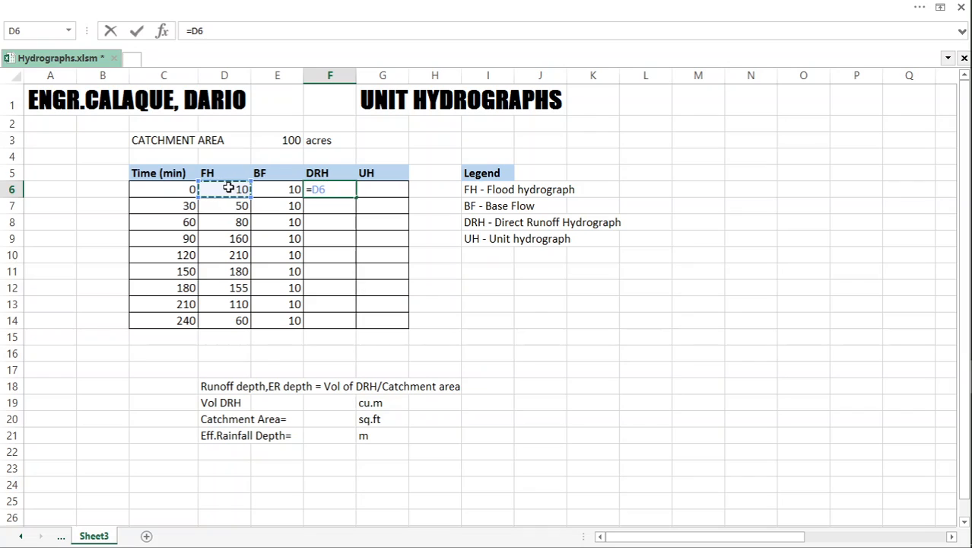
type("-")
left_click(270, 189)
key("Return")
left_click(346, 189)
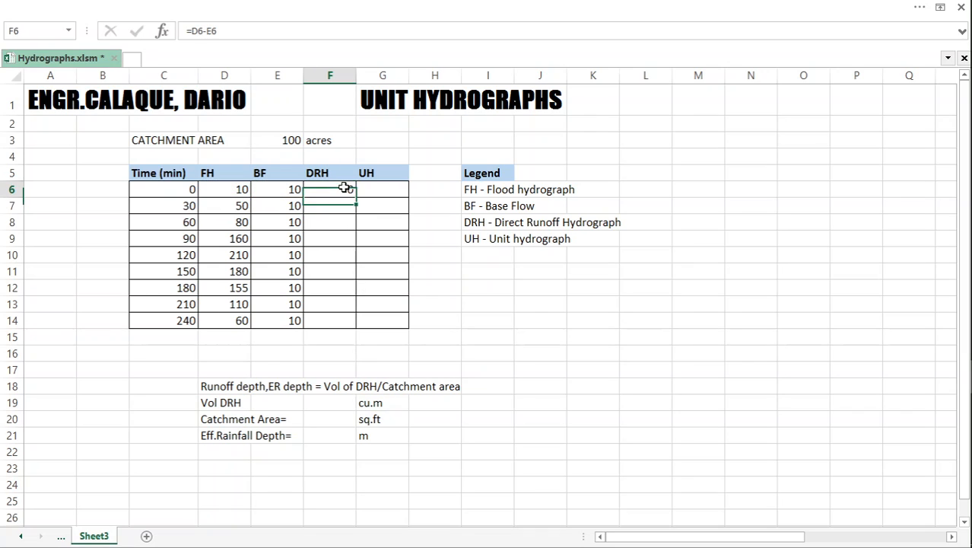
double_click(356, 205)
left_click(387, 198)
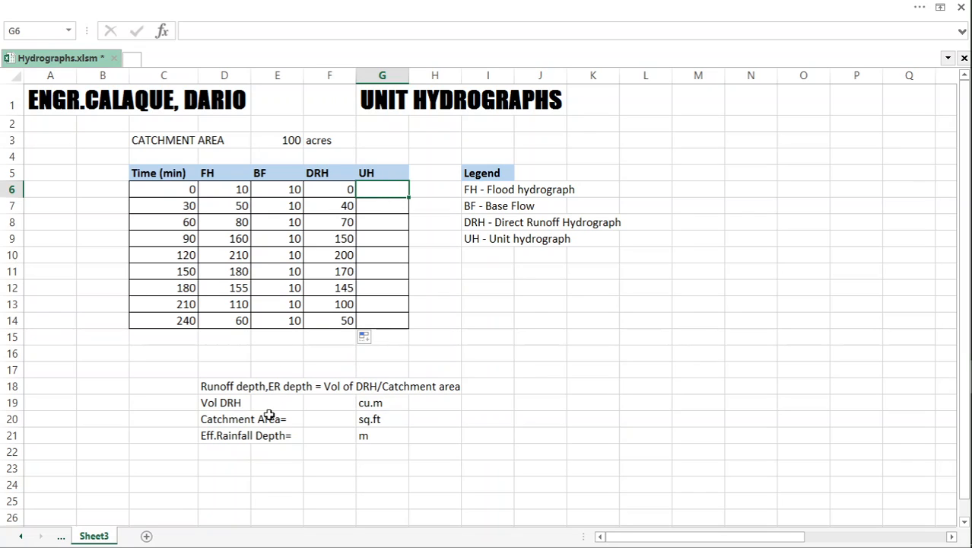
left_click(232, 438)
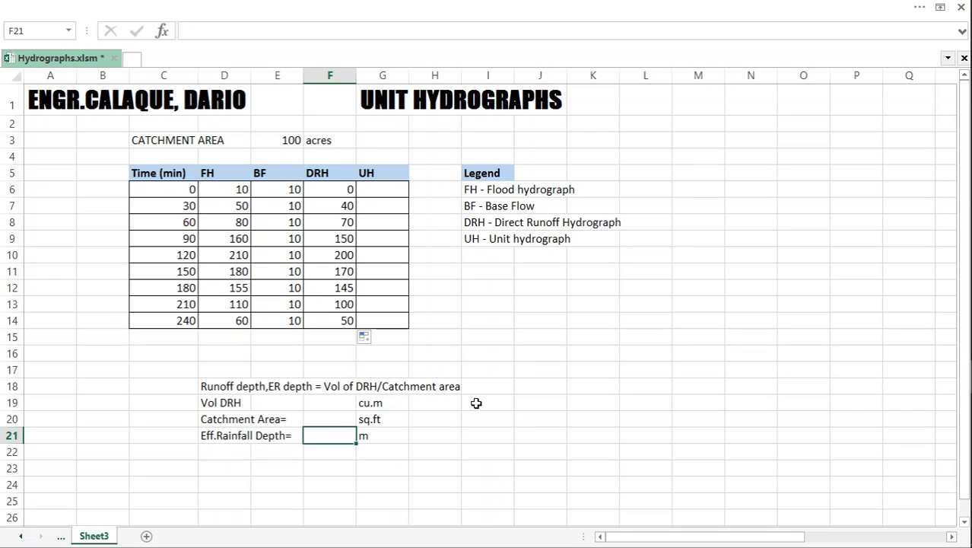
left_click(215, 438)
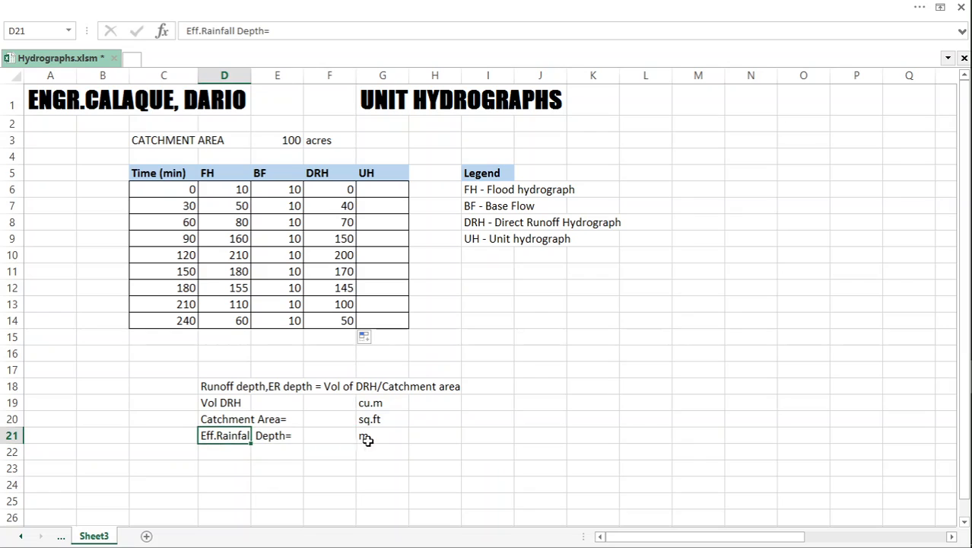
Add the note "(Runoff Depth)" in H21, beside the effective rainfall depth row.
left_click(422, 432)
type("(Run")
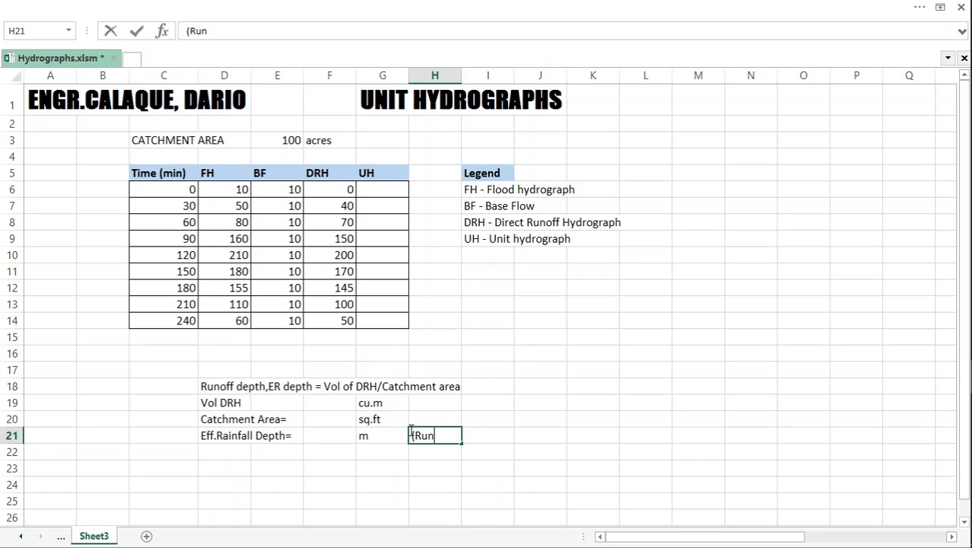
type("off Depth")
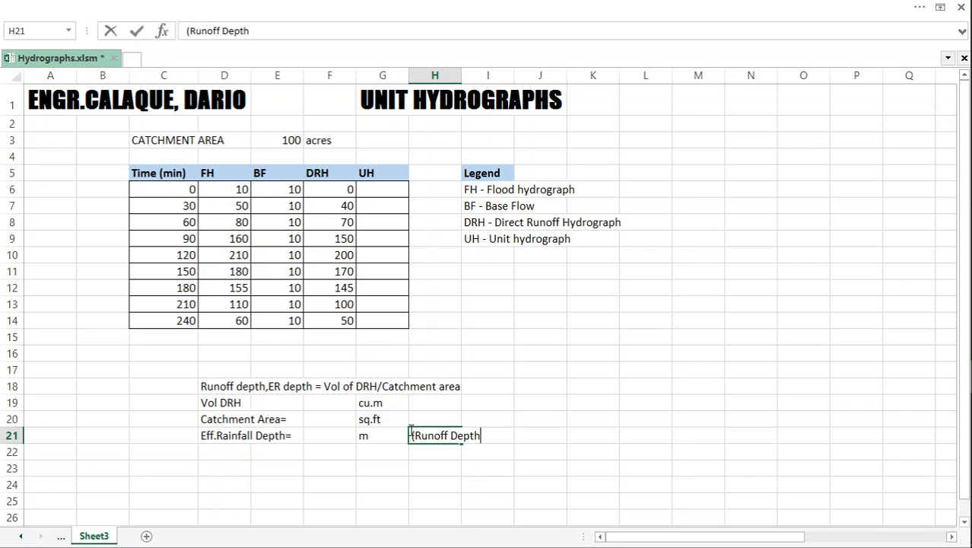
key("Return")
left_click(472, 371)
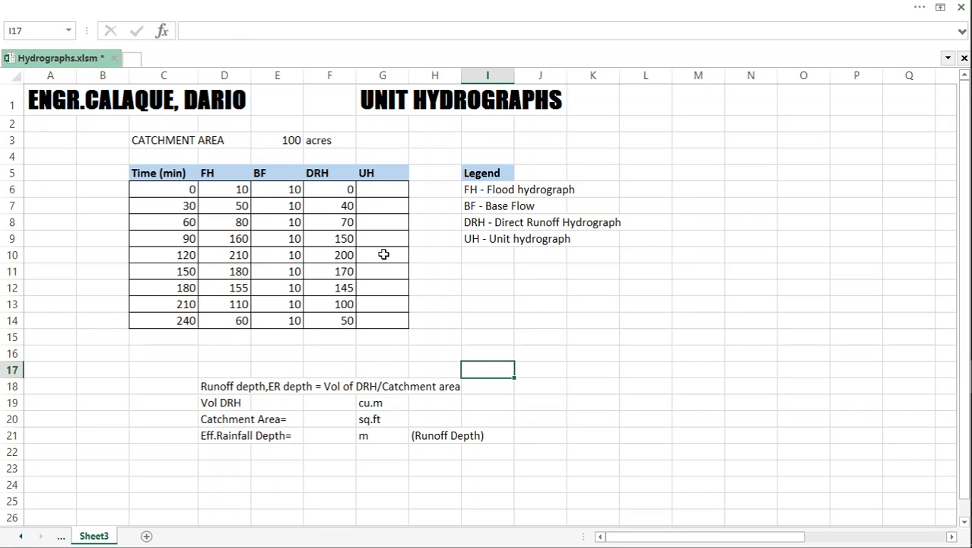
left_click(326, 400)
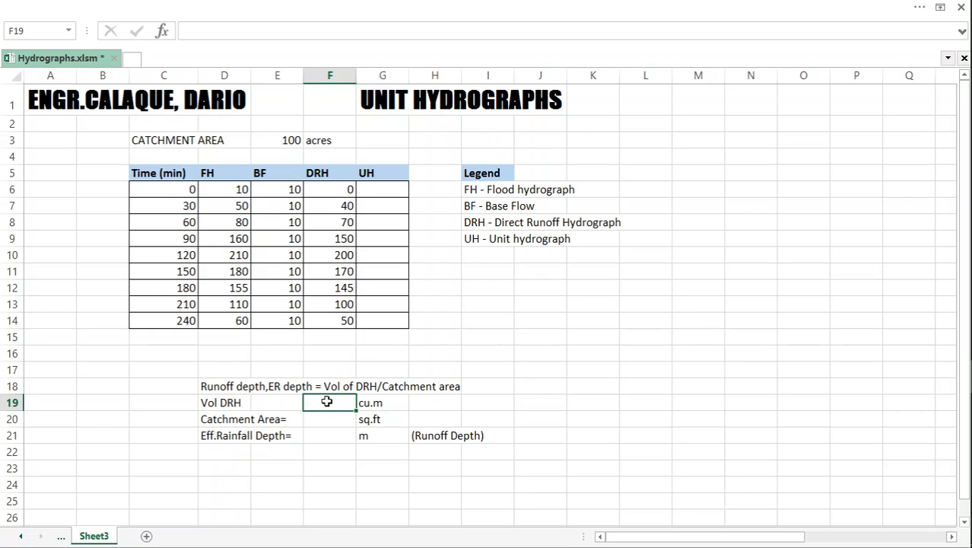
left_click(229, 403)
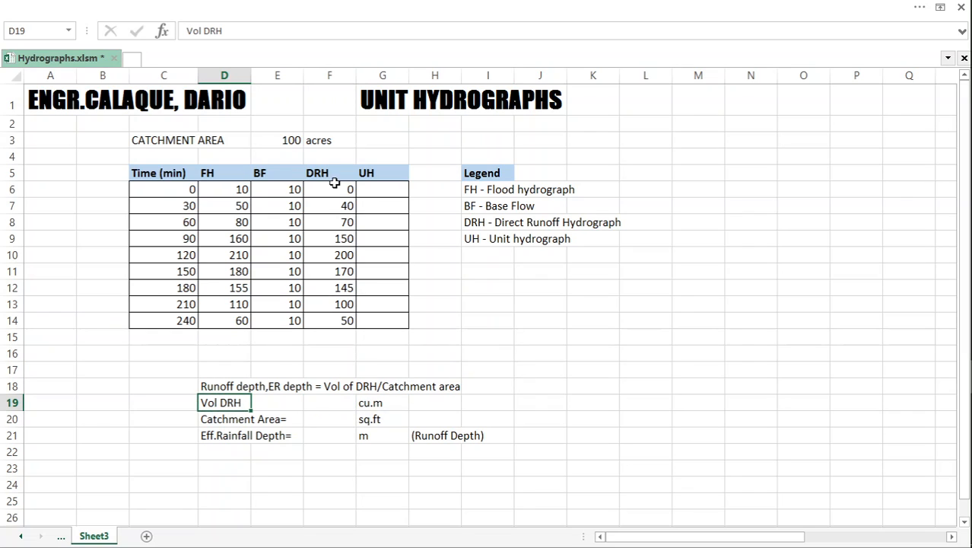
left_click_drag(336, 185, 327, 326)
left_click(327, 336)
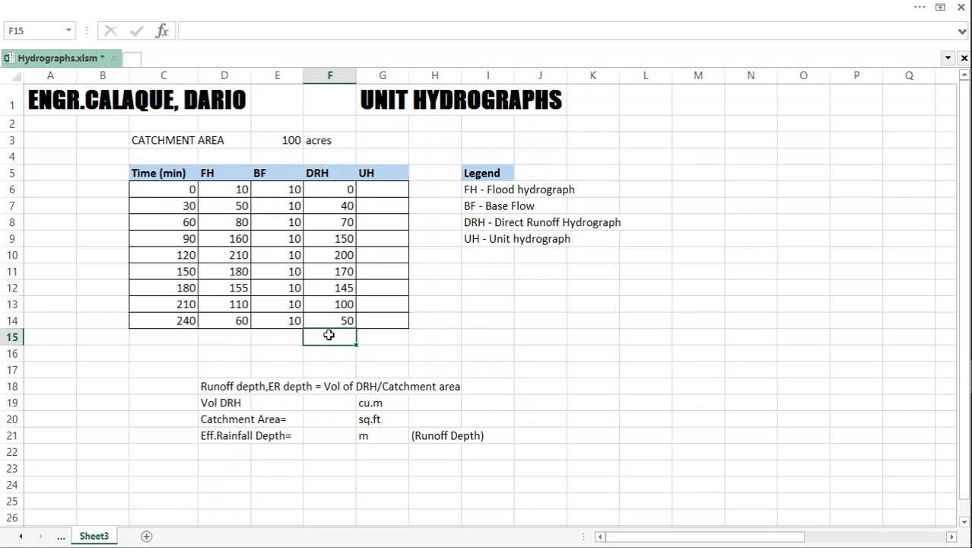
key("Return")
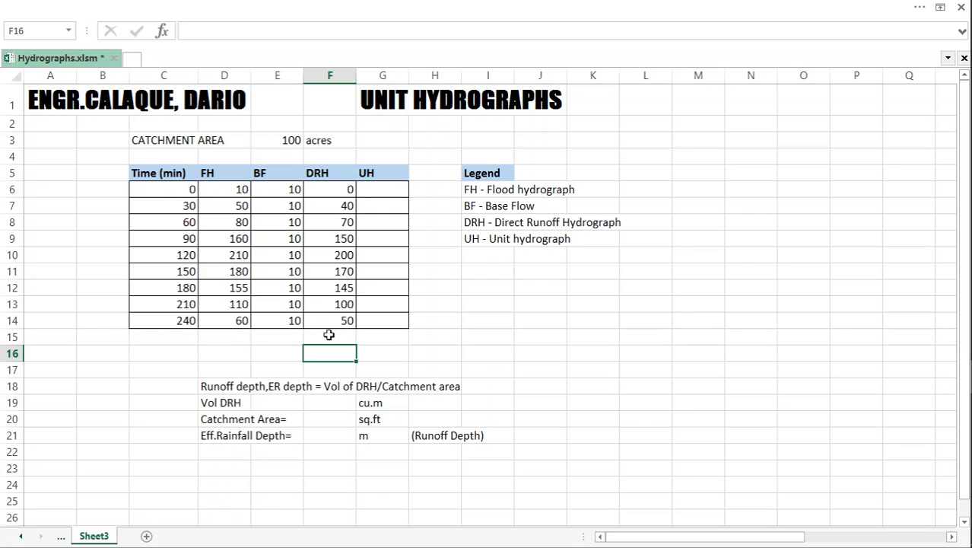
left_click(334, 330)
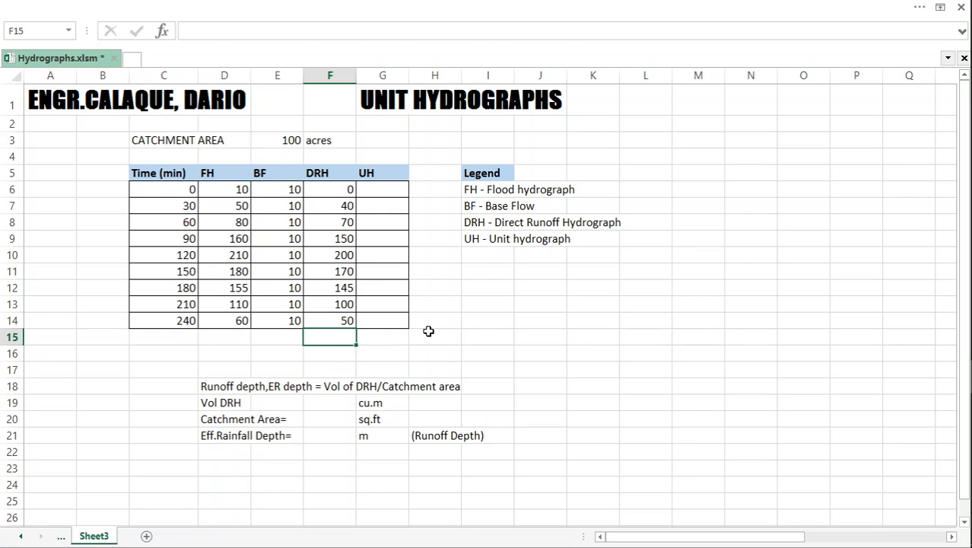
key("alt")
key("alt")
left_click(685, 129)
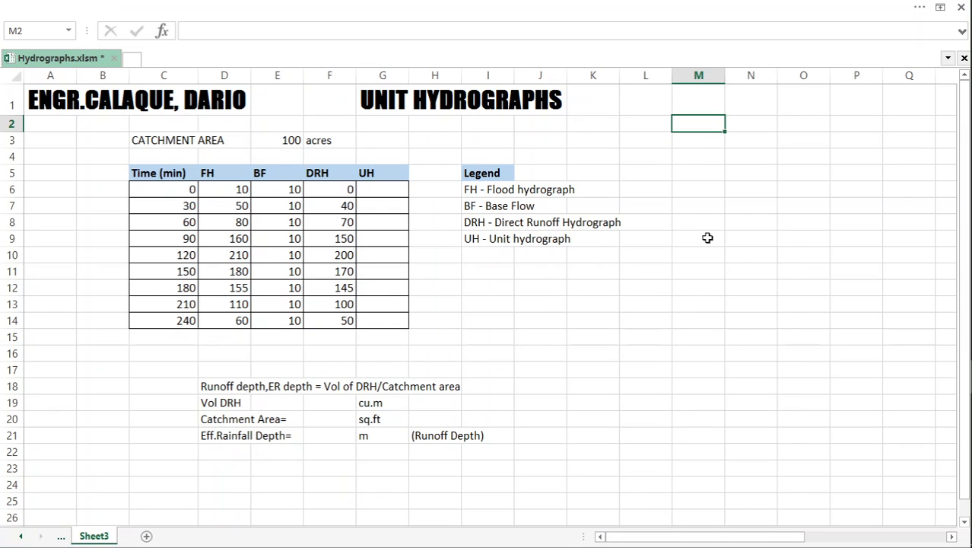
Total the DRH column in F15 with a SUM formula over F6:F14.
left_click(332, 336)
key("alt")
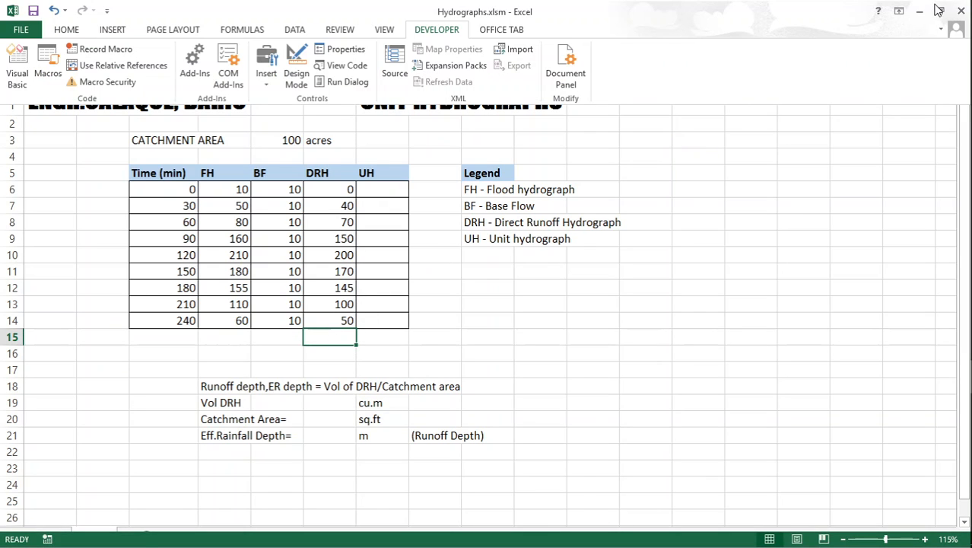
left_click(75, 31)
left_click(579, 325)
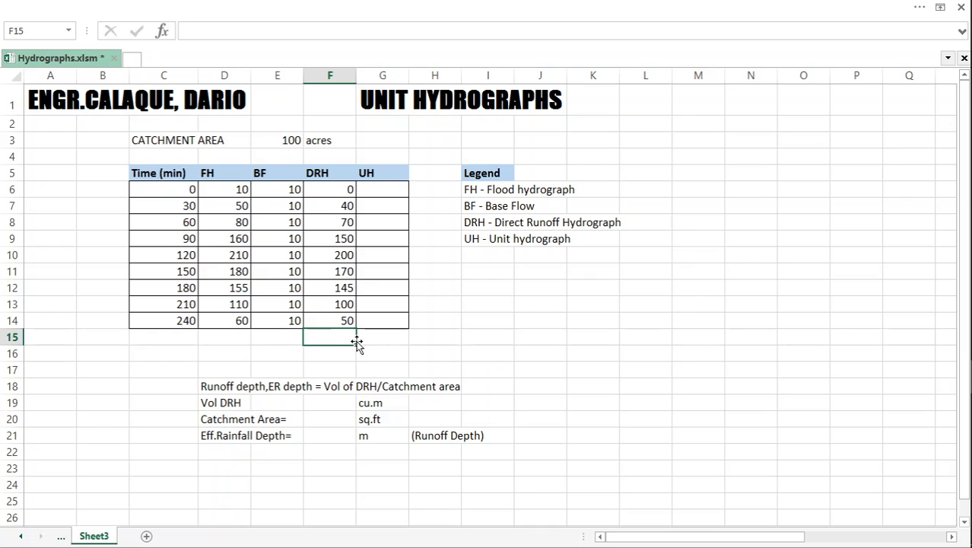
key("alt")
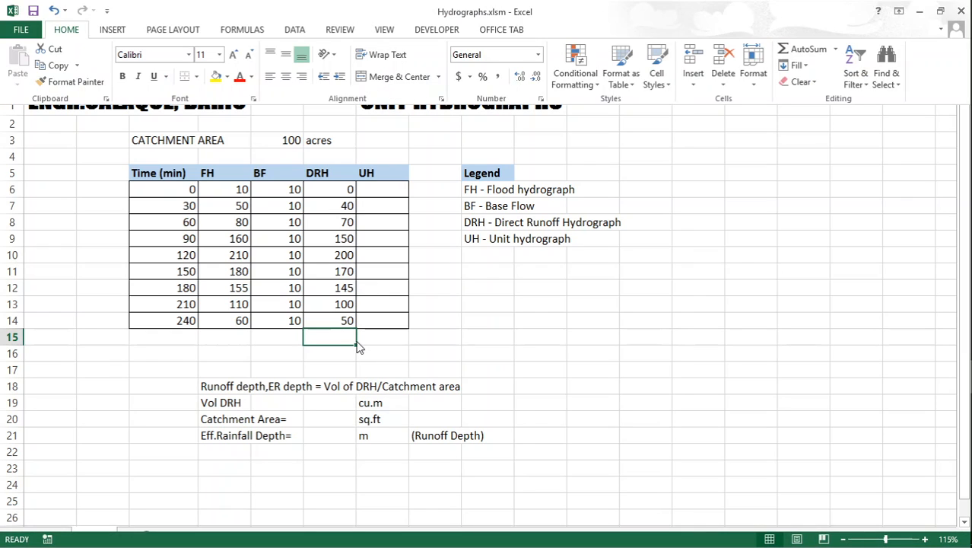
left_click(487, 316)
mouse_move(959, 457)
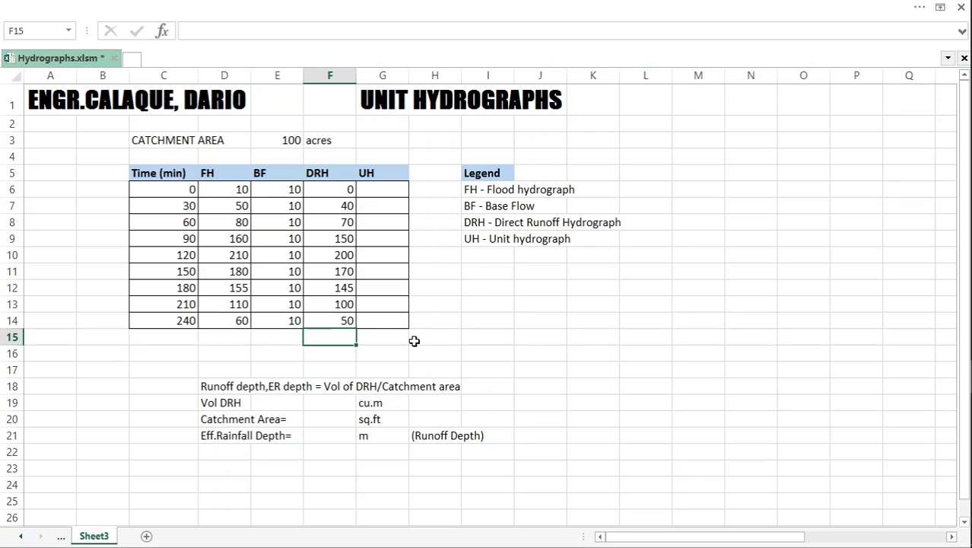
type("=sum(")
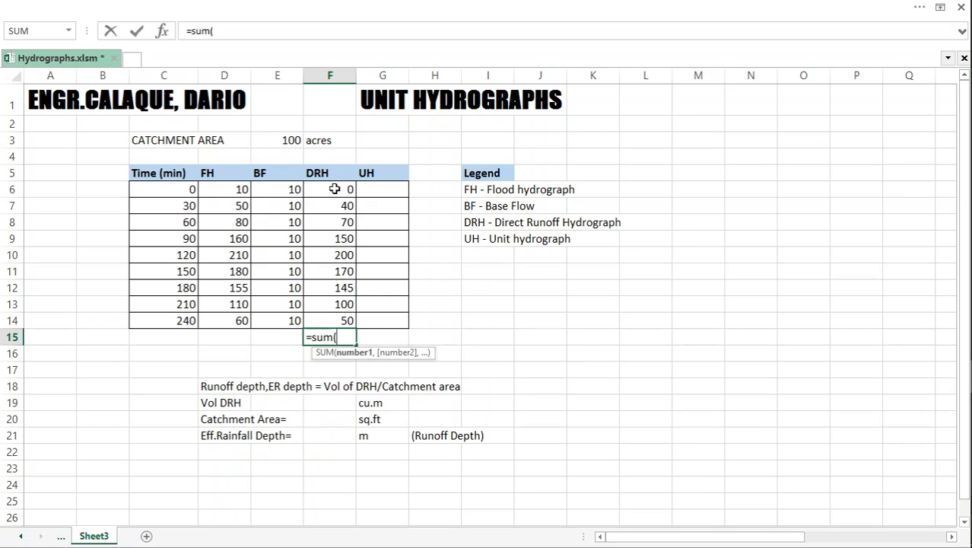
left_click_drag(332, 189, 333, 319)
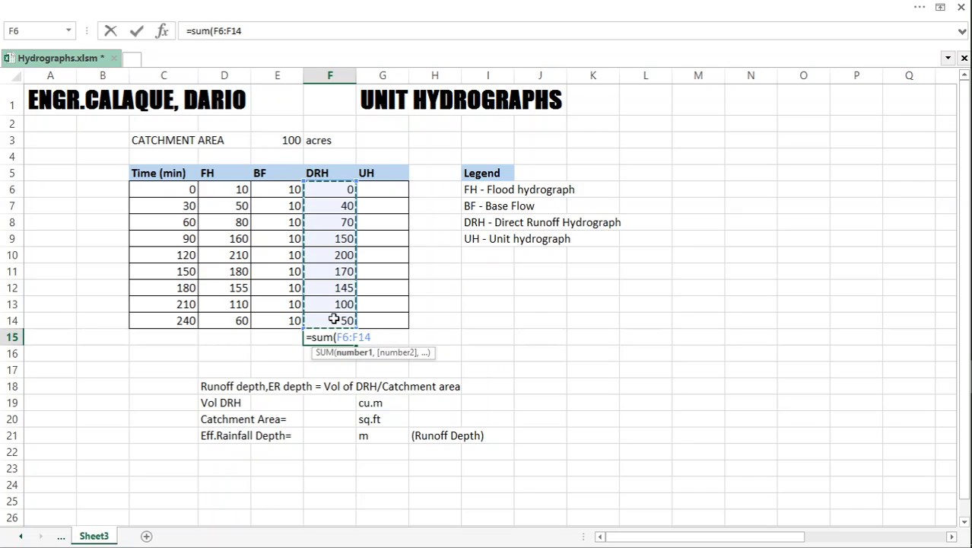
type(")")
key("Return")
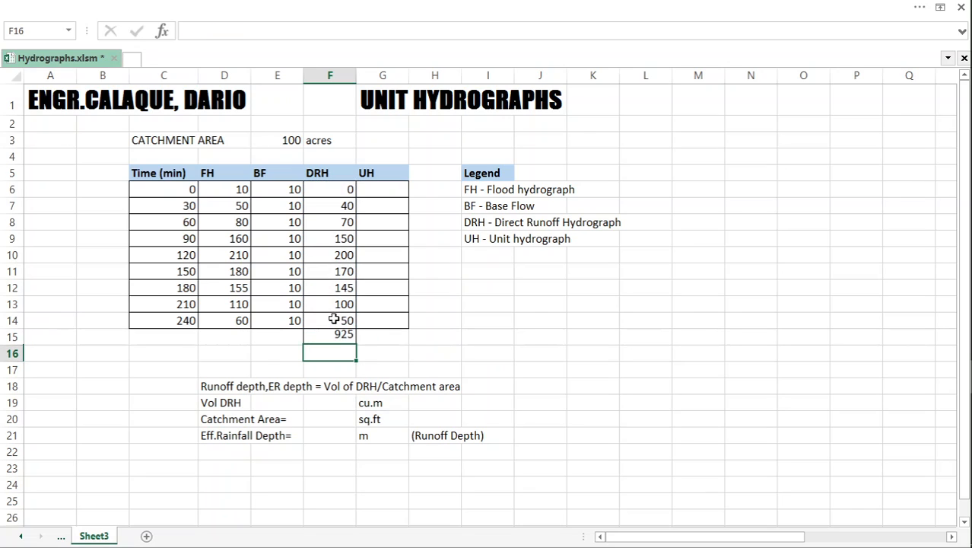
left_click(509, 355)
left_click(344, 334)
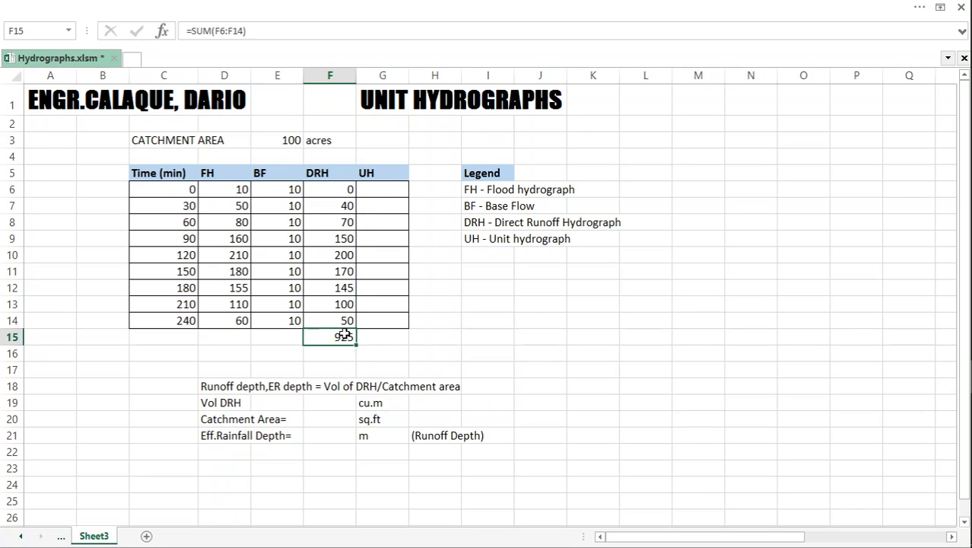
left_click(477, 302)
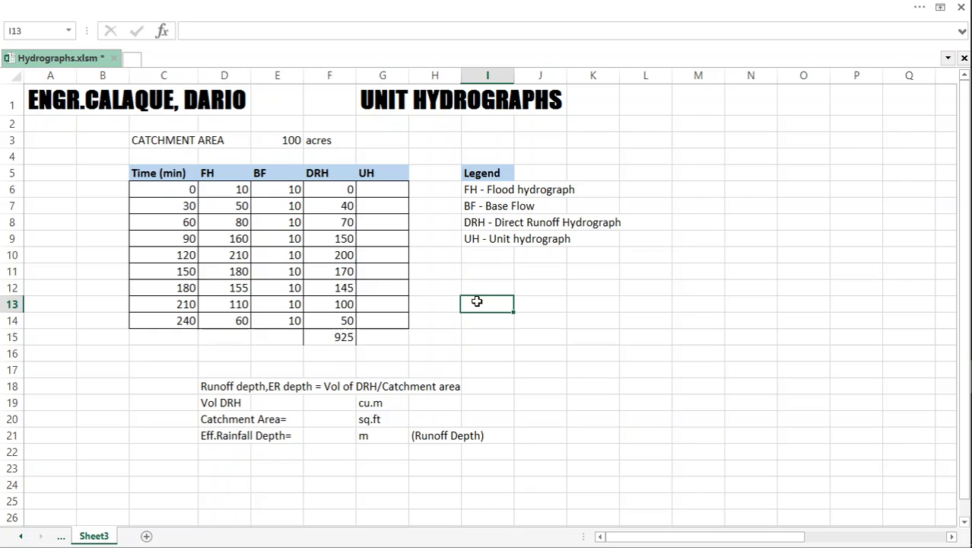
left_click(549, 326)
left_click(283, 341)
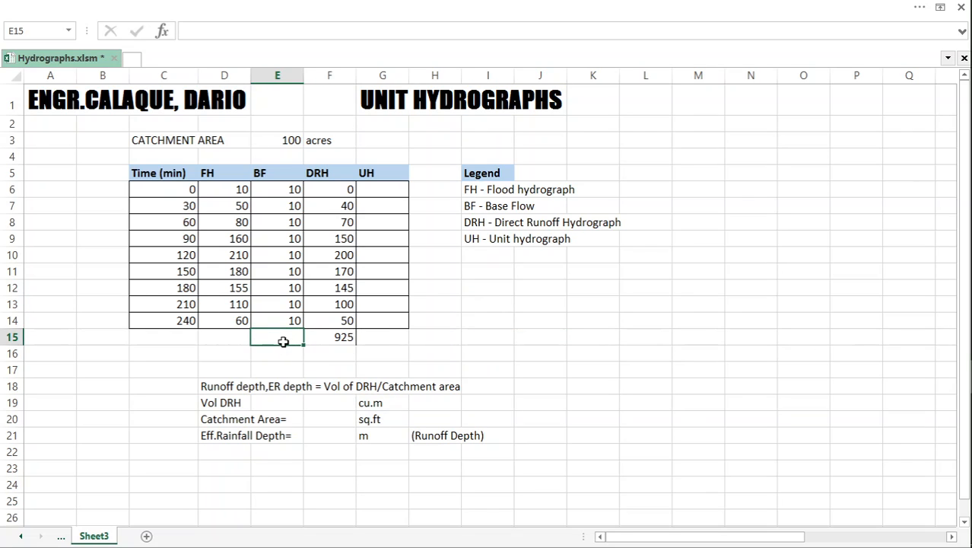
key("ctrl+shift+F1")
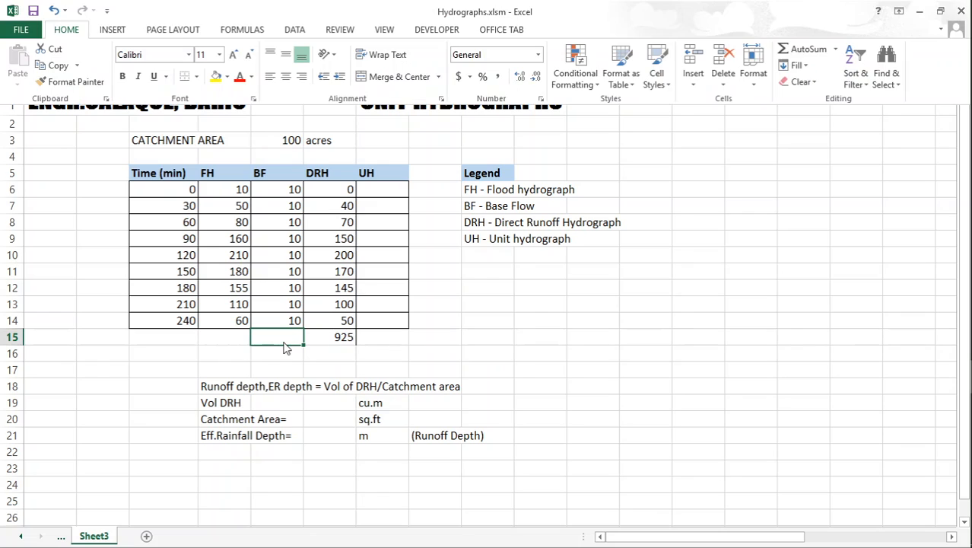
left_click(489, 290)
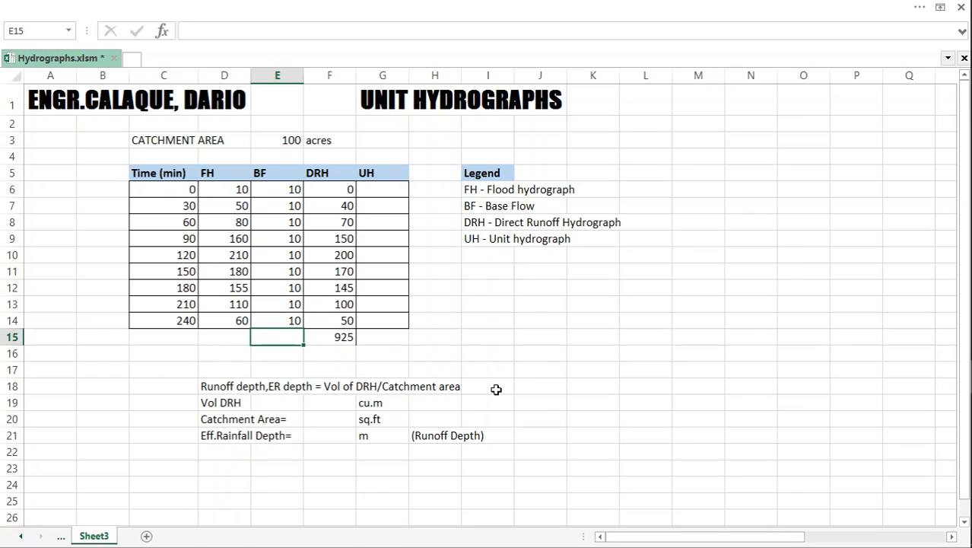
left_click_drag(321, 196, 346, 320)
left_click(343, 321)
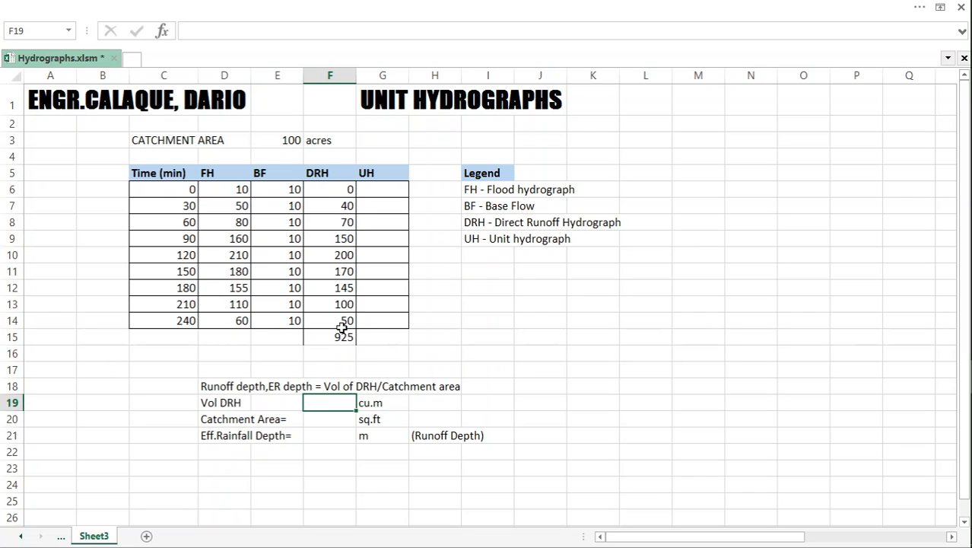
left_click(339, 337)
left_click(325, 173)
Enter the unit note "cubic ft per sec" in D4, above the FH column heading.
left_click(232, 162)
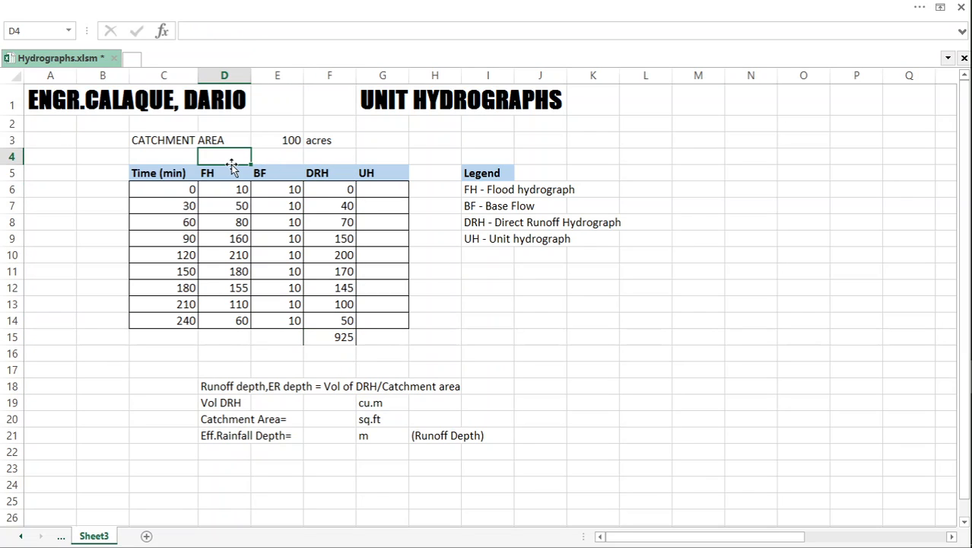
left_click(148, 175)
left_click(238, 155)
type("cubic")
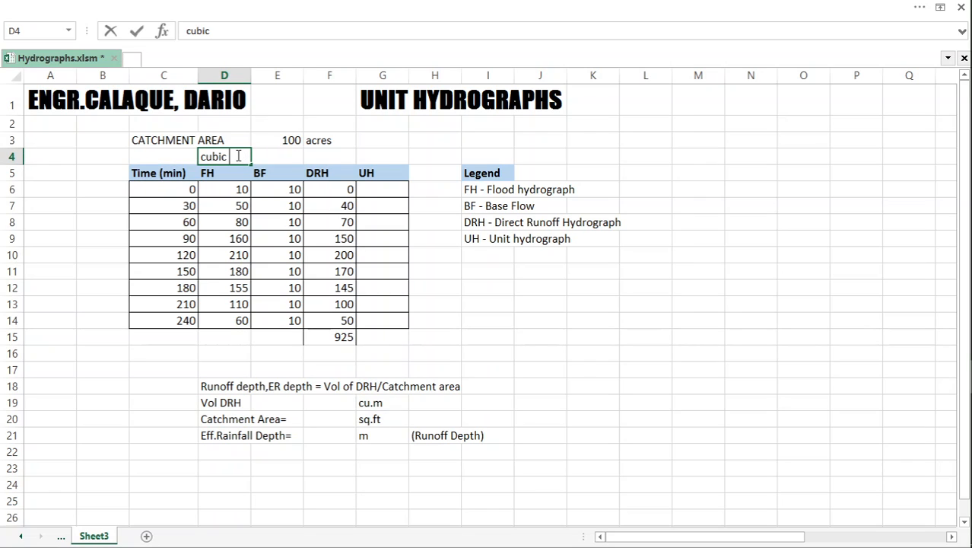
type(" ft per sec")
key("Return")
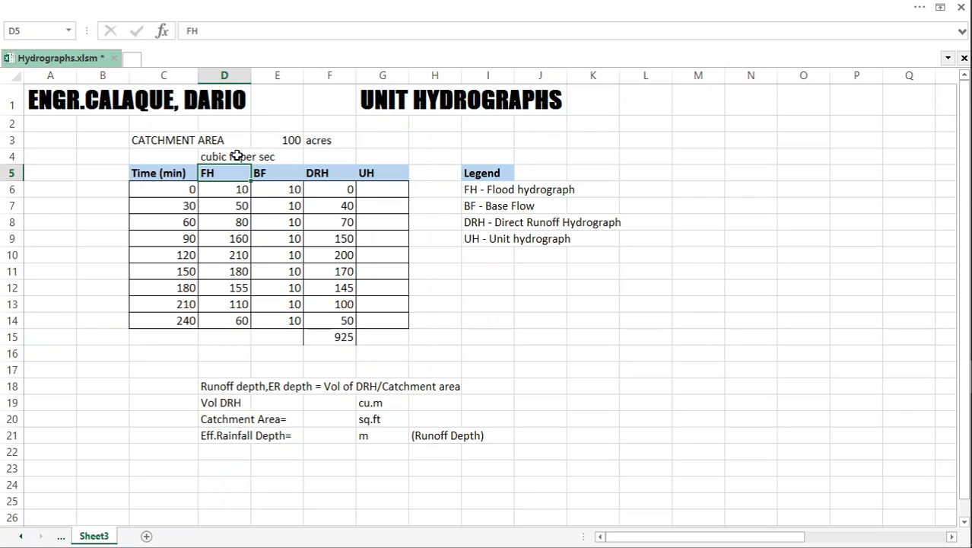
left_click(329, 403)
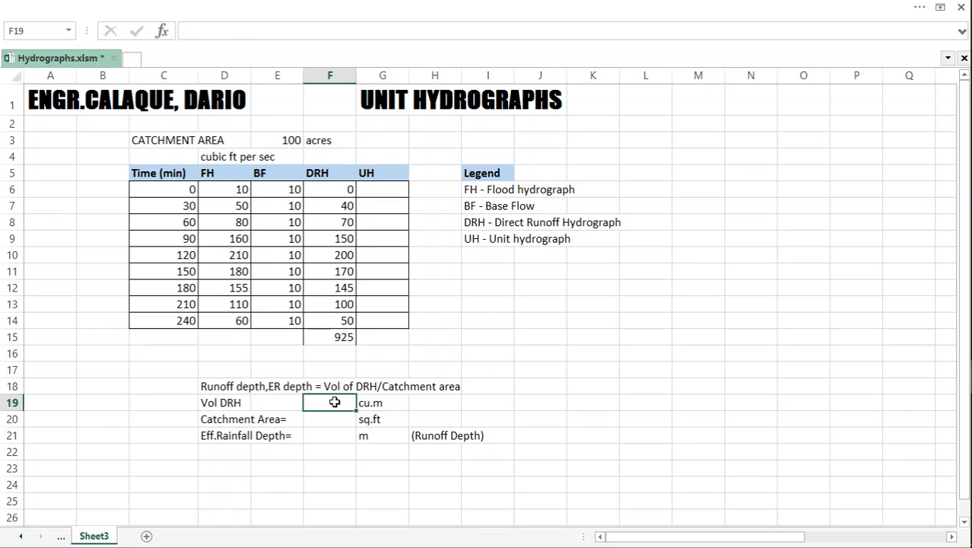
left_click(344, 335)
left_click(379, 338)
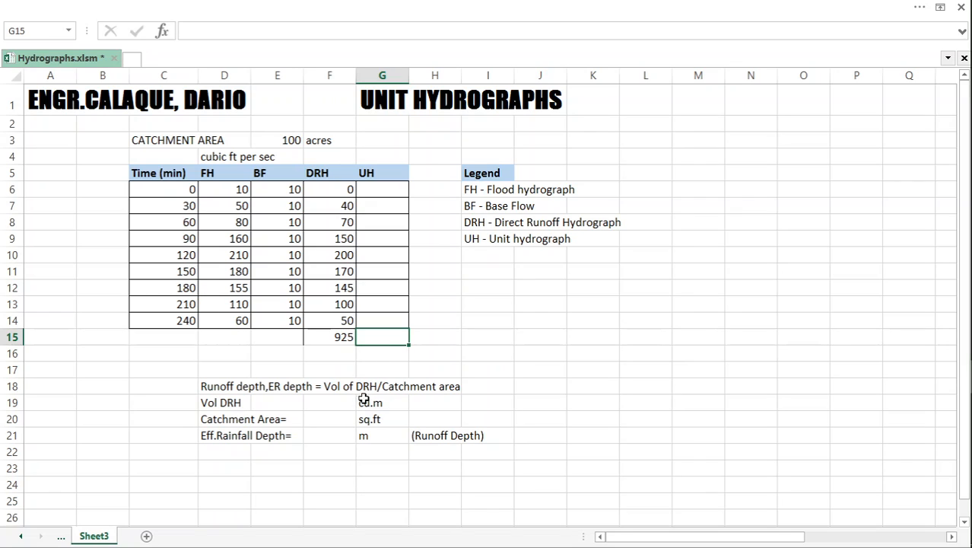
left_click(334, 406)
left_click(329, 336)
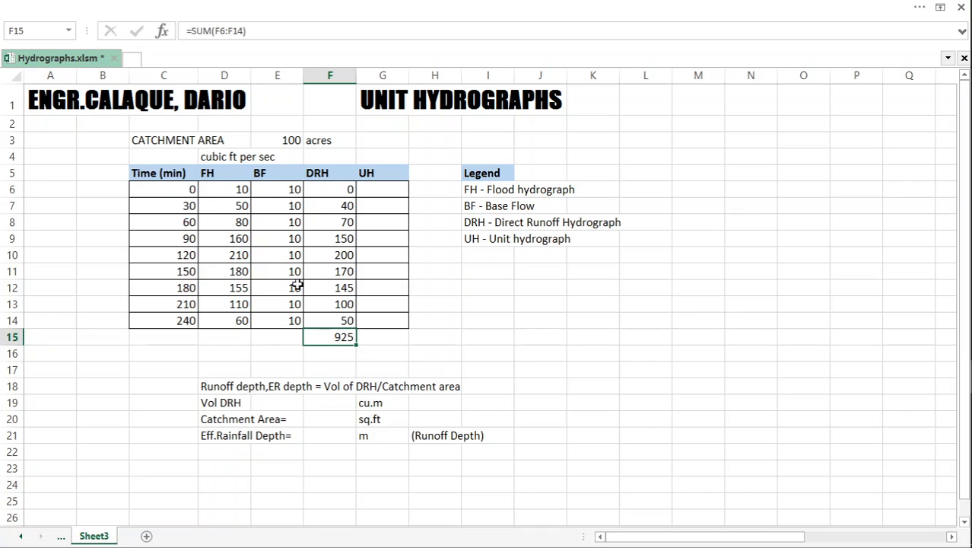
left_click(186, 188)
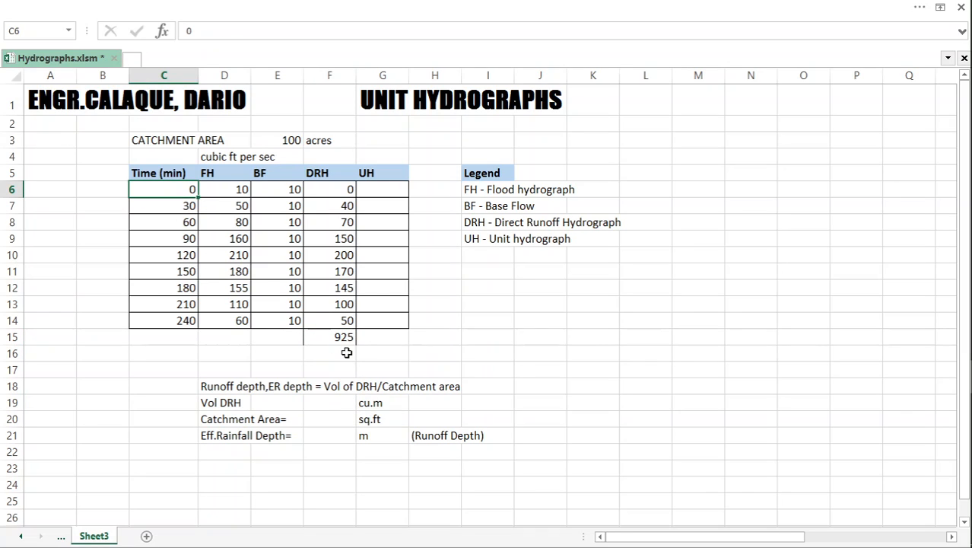
Calculate the DRH volume in F19 with the formula =F15*C7*60, using the DRH total and the 30-minute interval.
left_click(317, 403)
type("=")
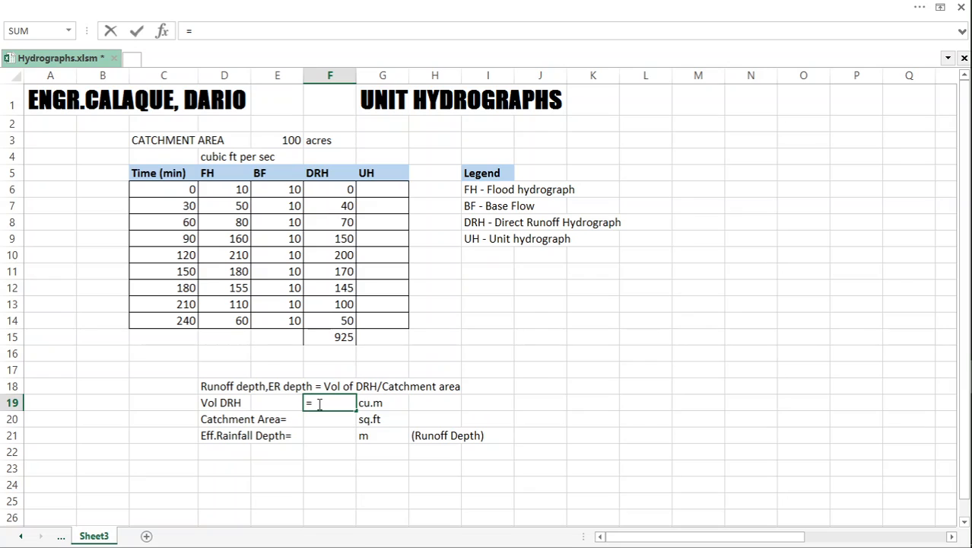
left_click(341, 338)
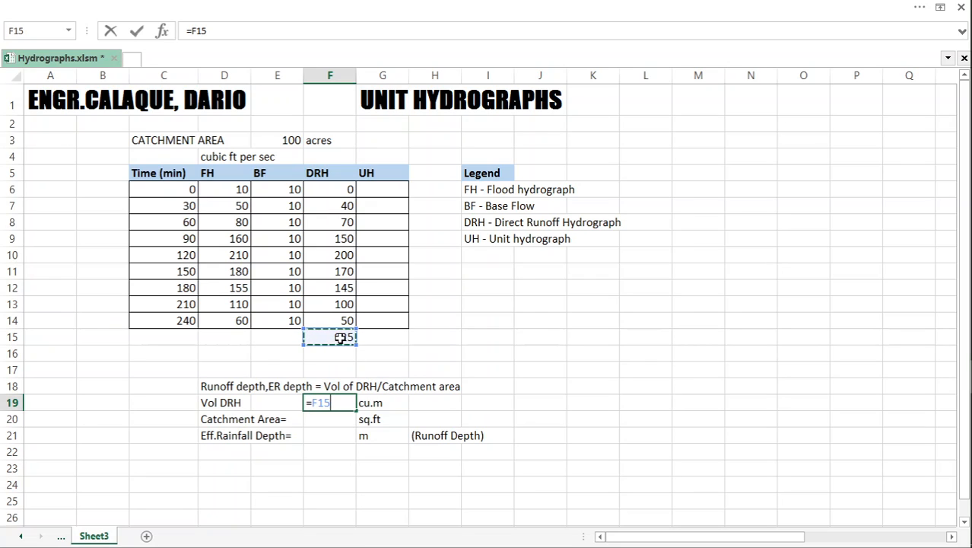
type("*")
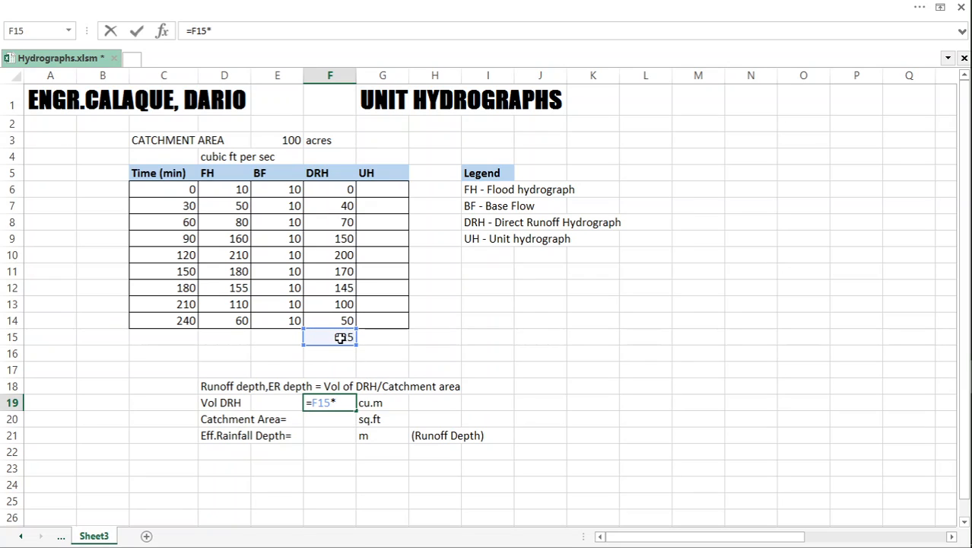
left_click(183, 206)
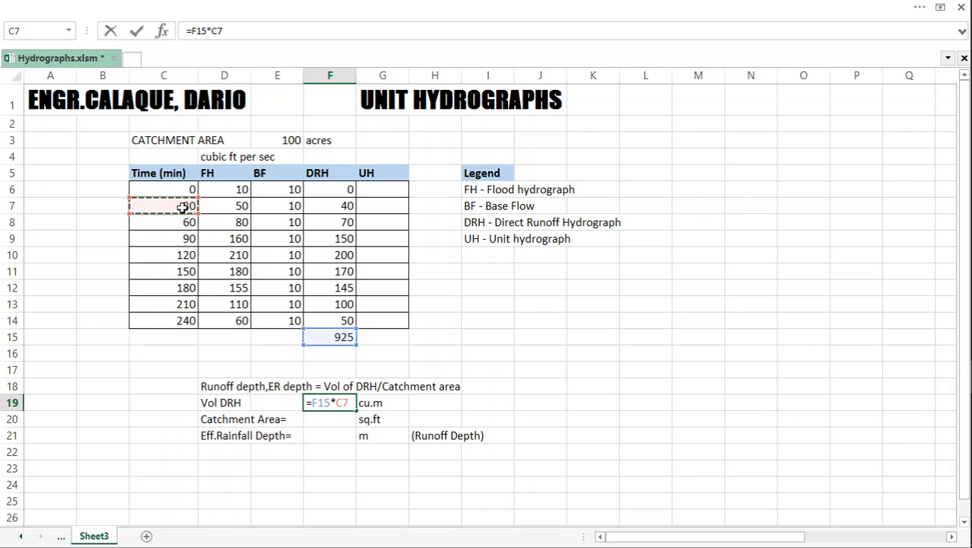
type("*")
type("60")
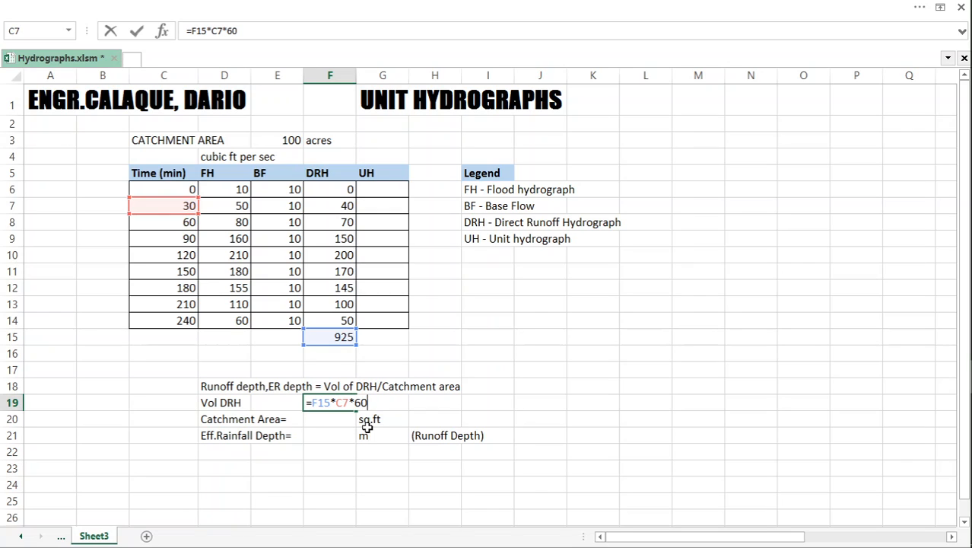
key("Return")
left_click(338, 405)
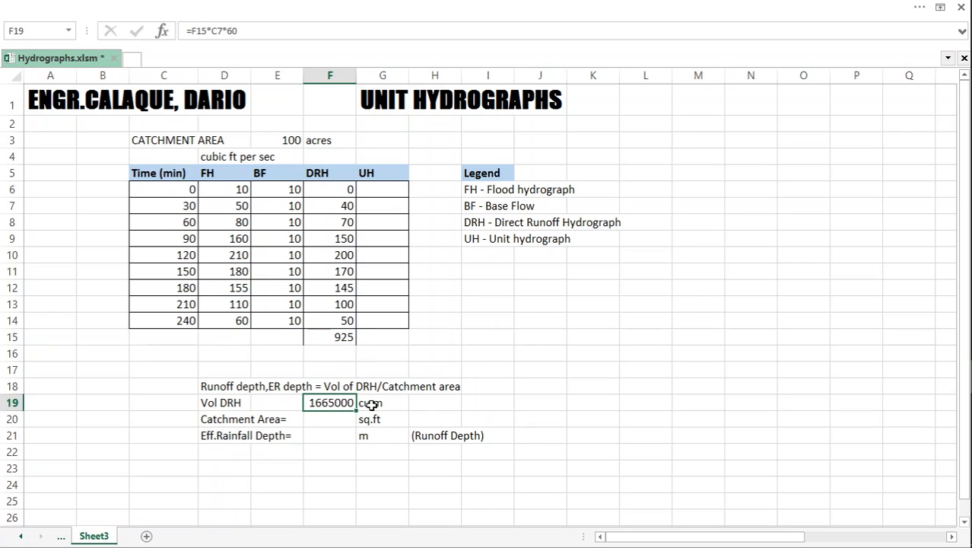
Change the DRH volume's unit in G19 to "cu.ft".
left_click_drag(227, 407, 379, 406)
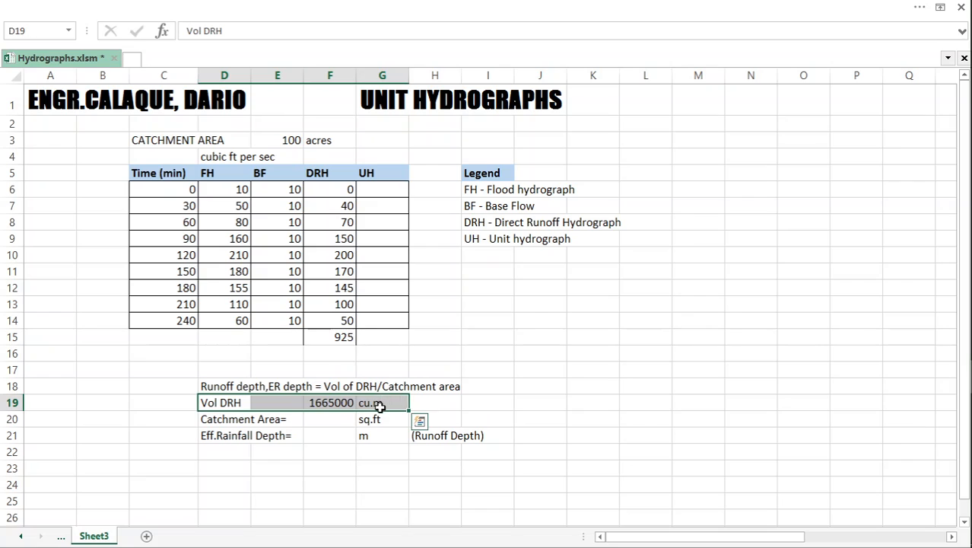
left_click(378, 407)
type("cu.f")
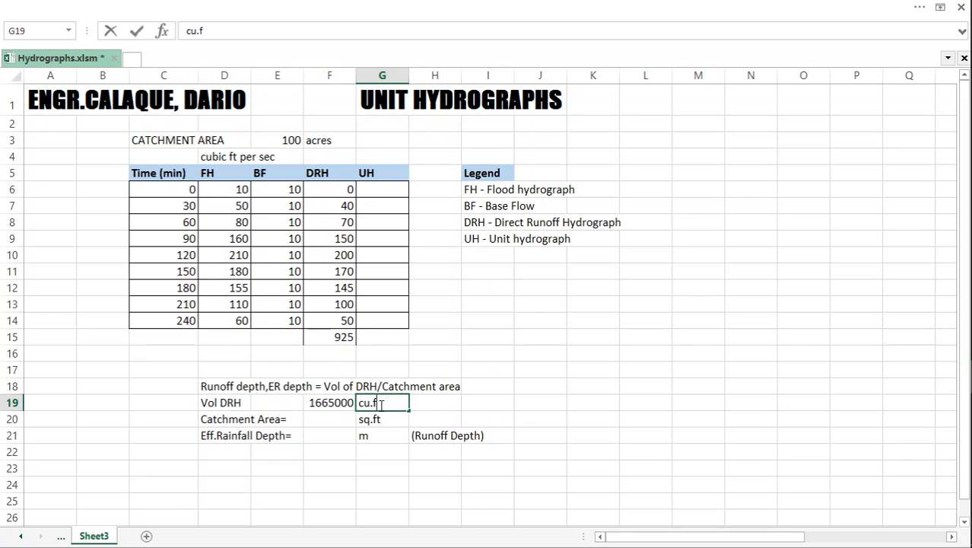
type("t")
key("Return")
Convert the catchment area from acres to square feet in F20 with the formula =E3*43560.
left_click(319, 419)
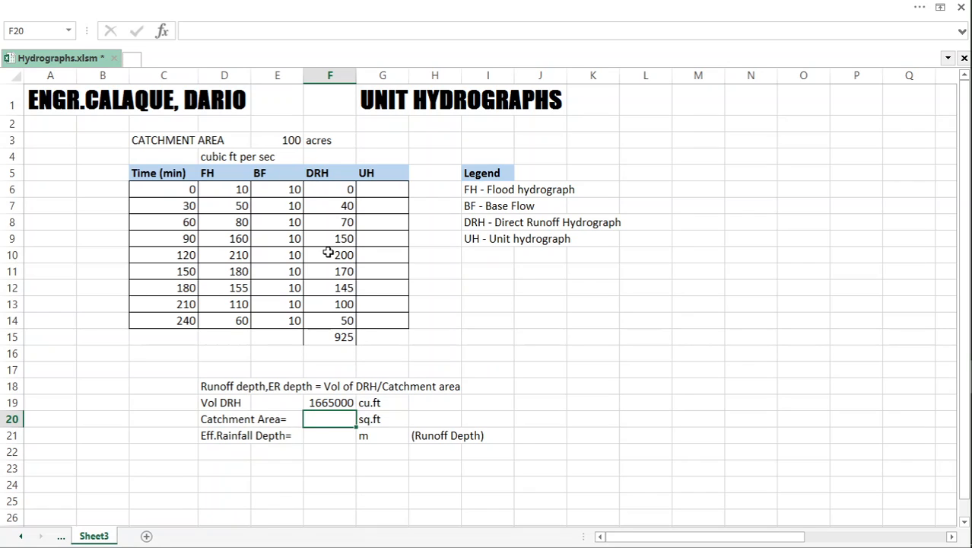
type("=")
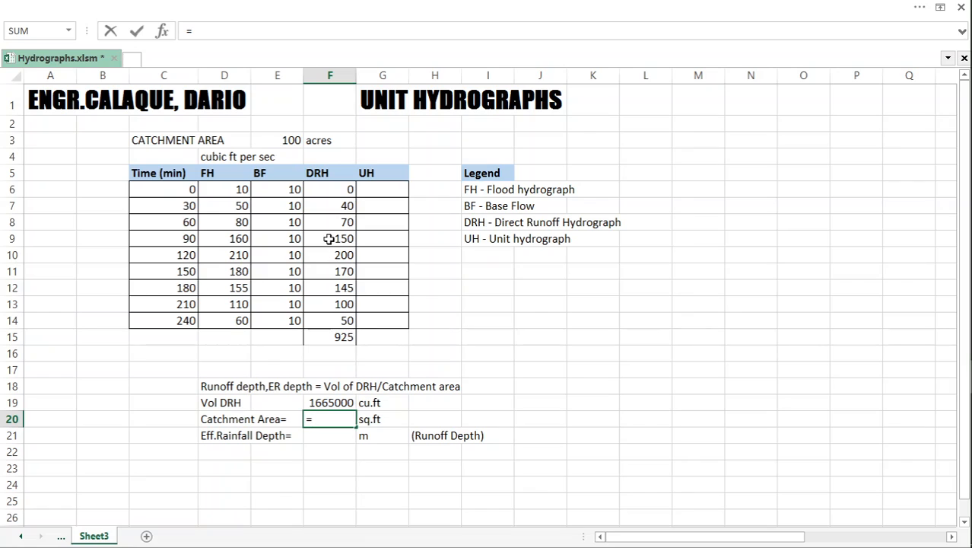
left_click(284, 139)
type("*")
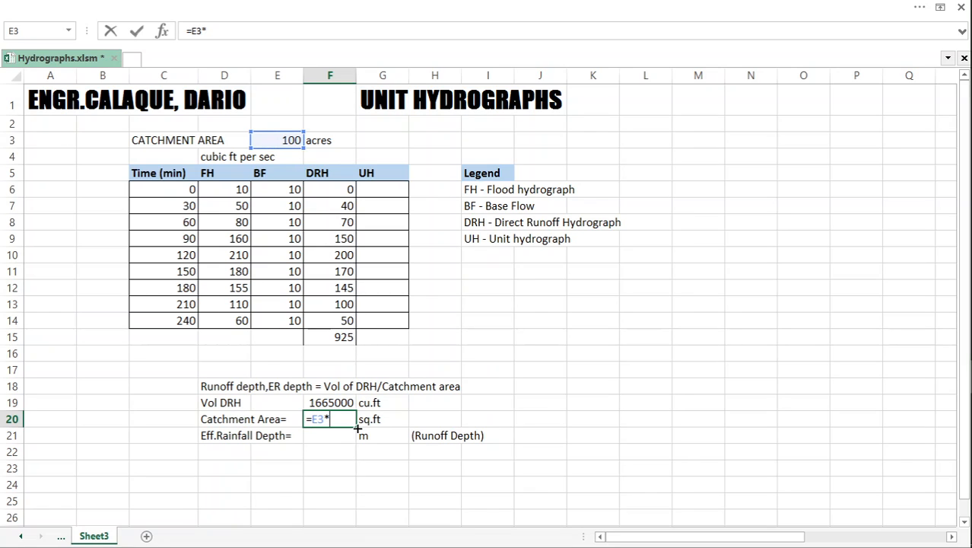
type("43560")
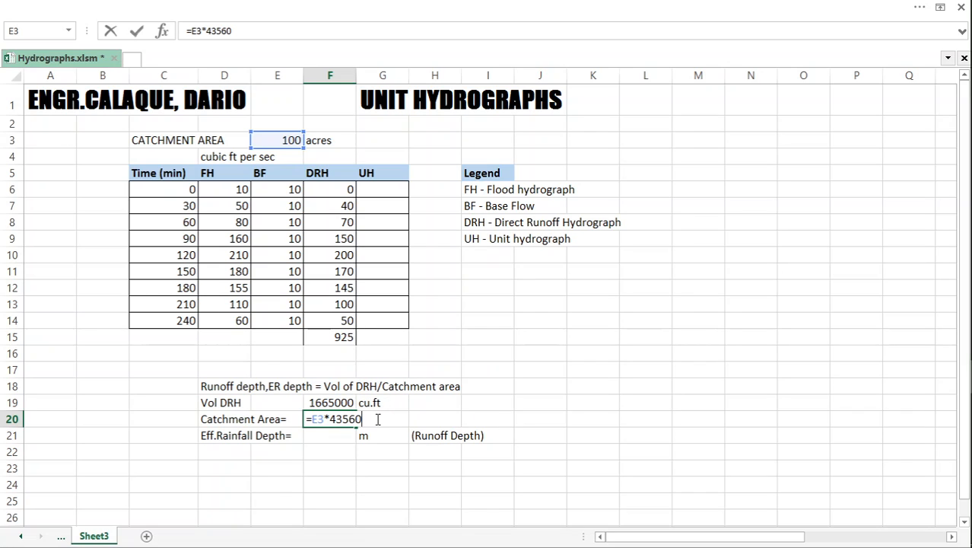
key("Return")
left_click(327, 419)
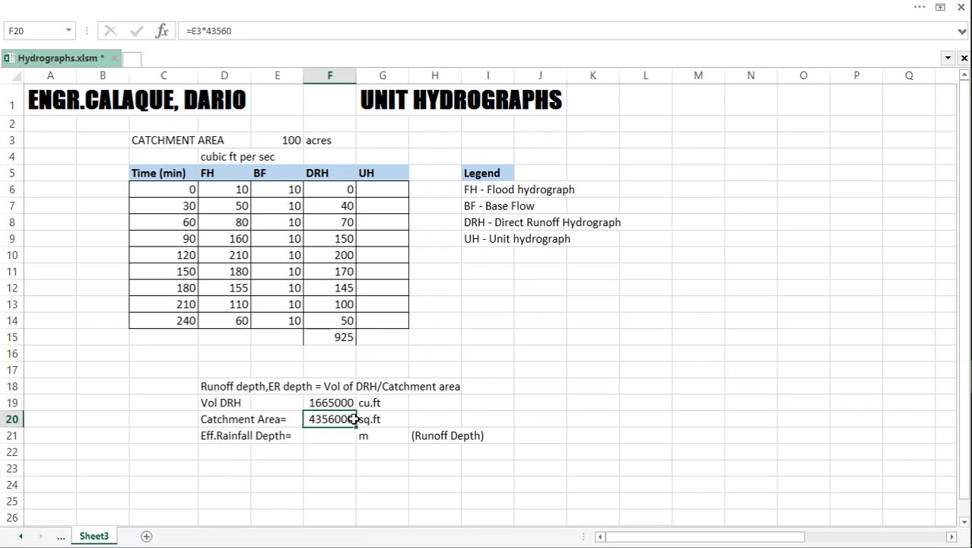
left_click(387, 419)
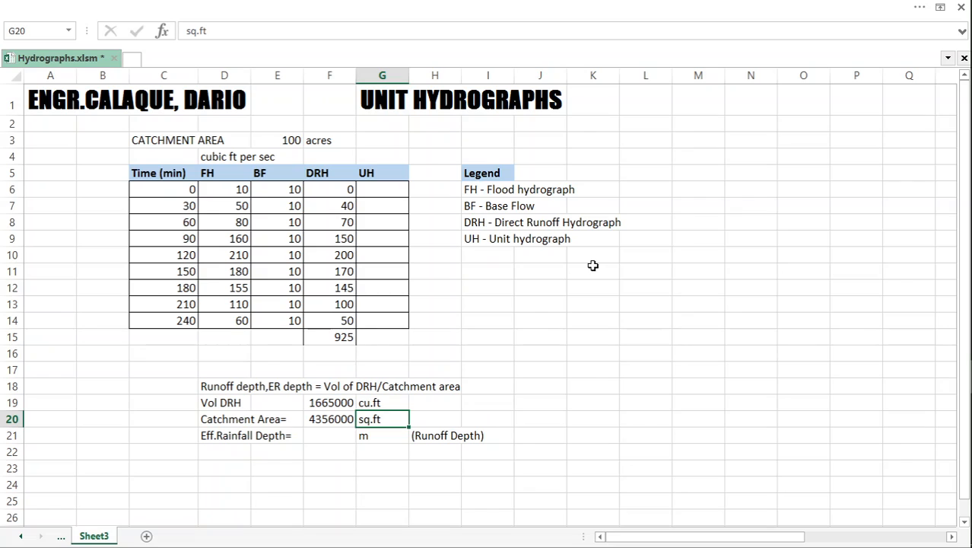
Change the effective rainfall depth's unit in G21 to "in".
left_click(345, 434)
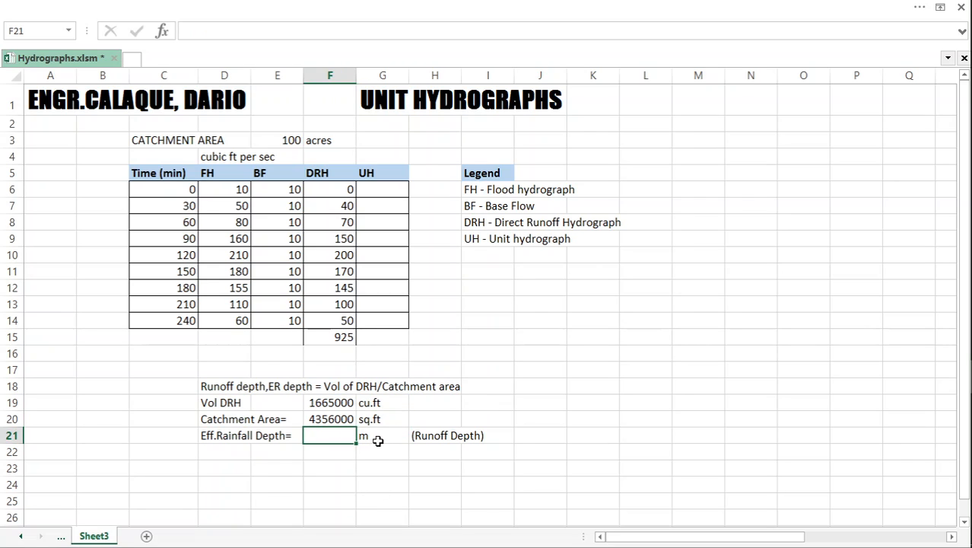
left_click(378, 441)
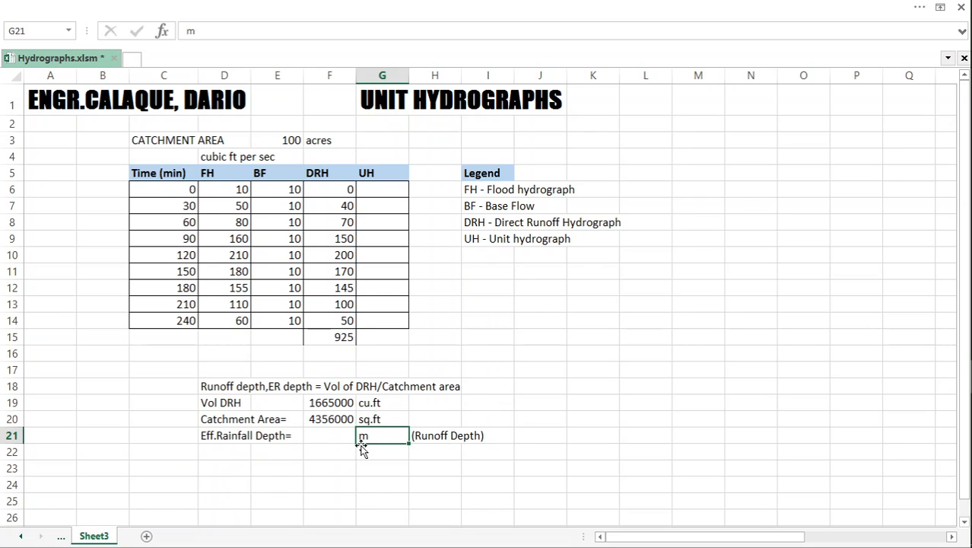
type("in")
key("Return")
left_click(479, 403)
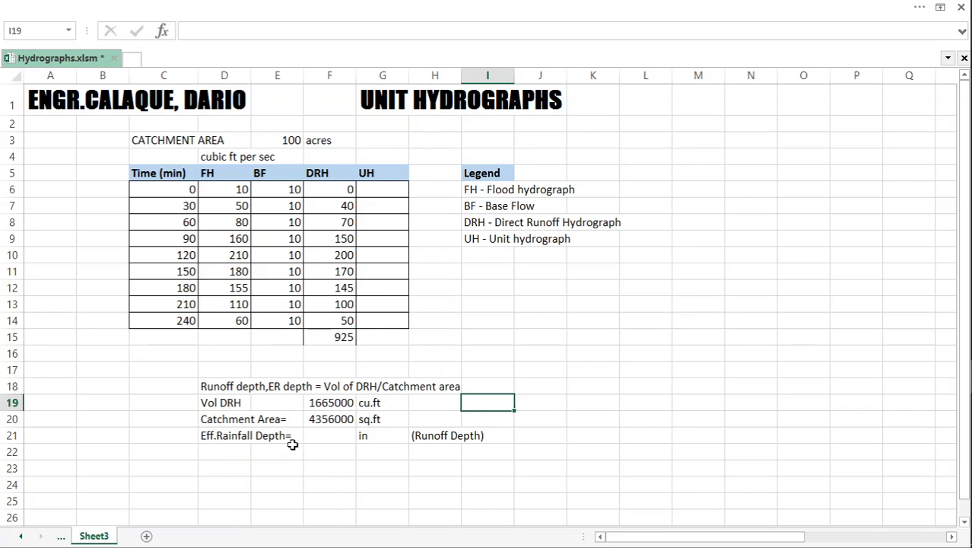
Try to calculate the effective rainfall depth in F21 by dividing F19 by F20 and converting the quotient to inches.
left_click(307, 435)
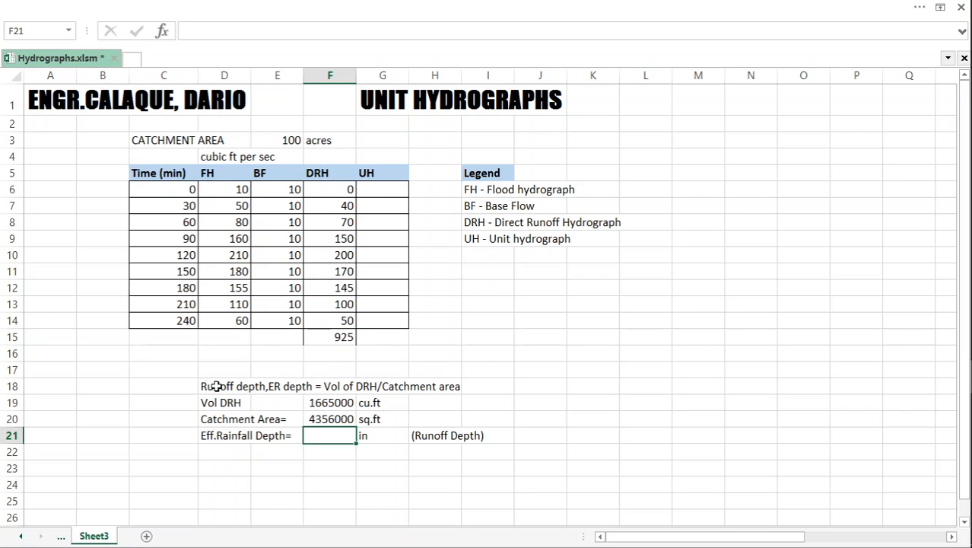
left_click_drag(212, 386, 481, 386)
left_click(323, 438)
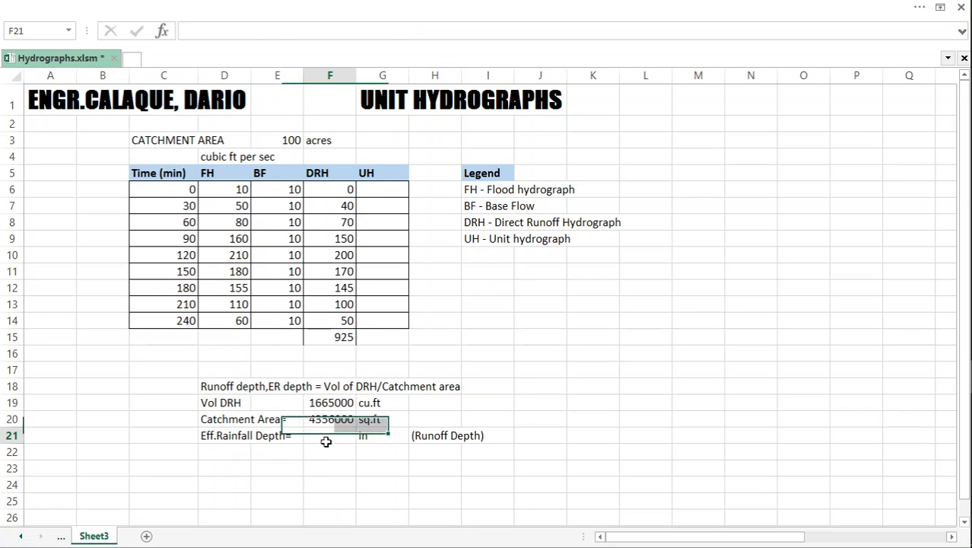
type("=")
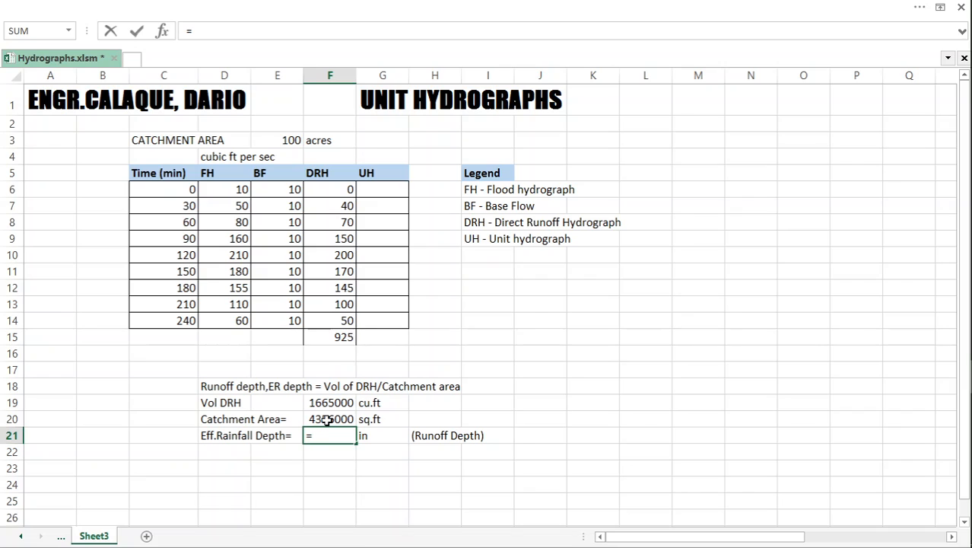
type("(")
left_click(329, 402)
type("/")
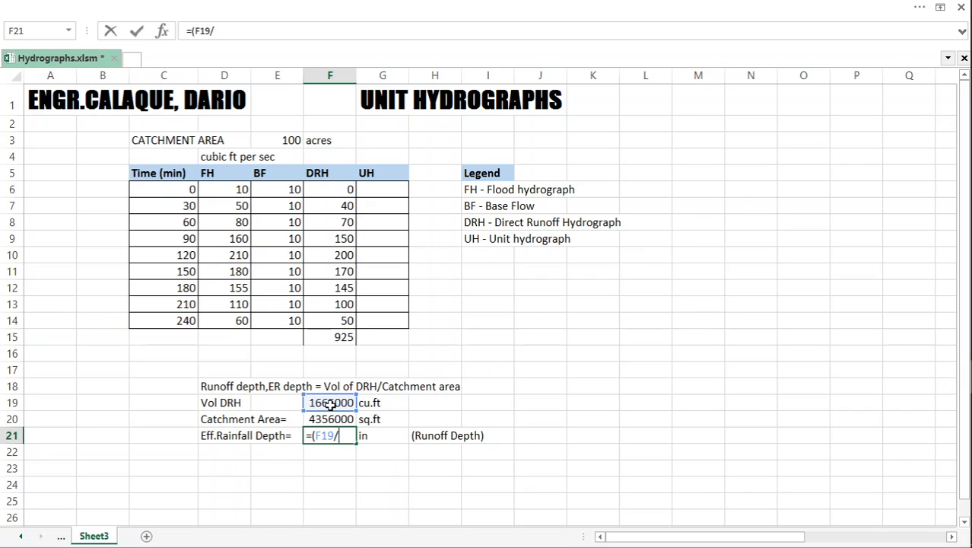
left_click(333, 419)
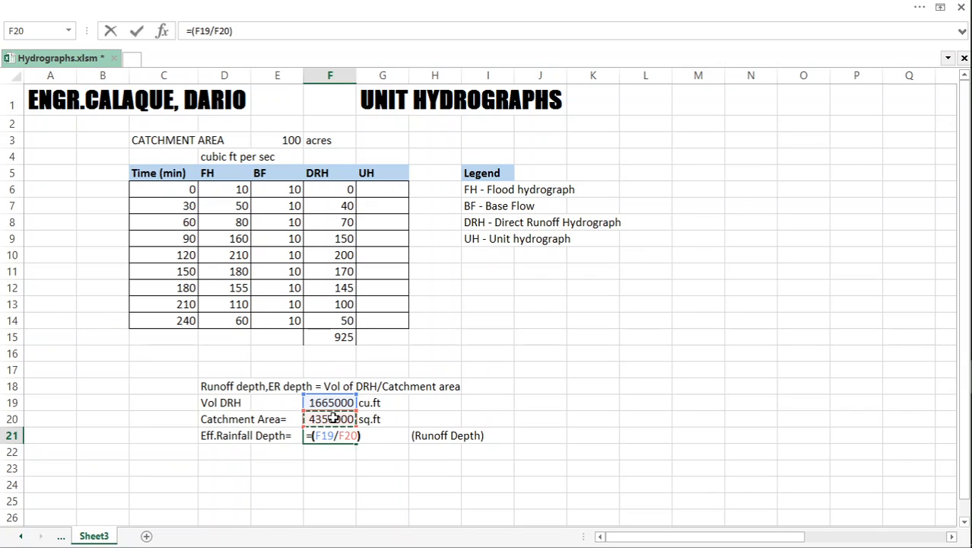
type(")")
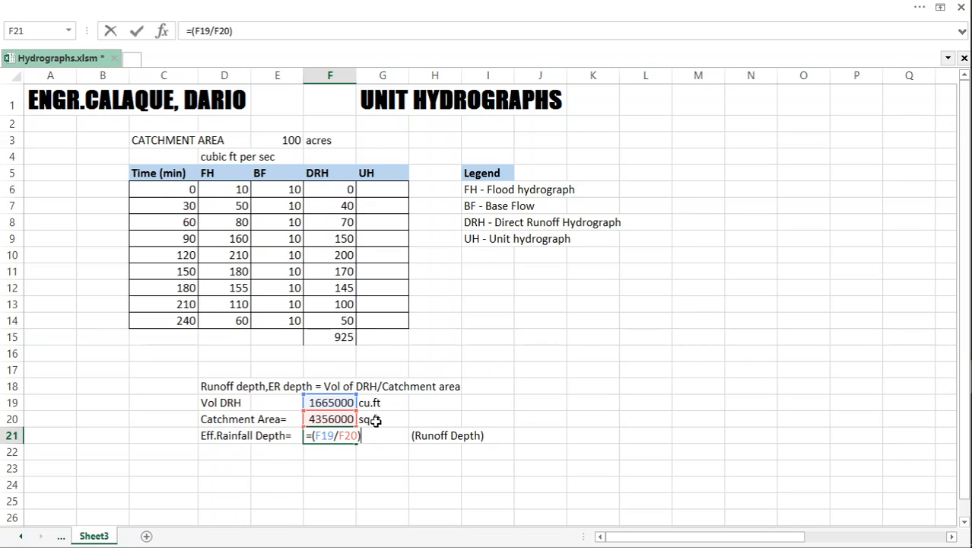
type("&")
left_click(376, 421)
type("12")
key("Return")
key("Up")
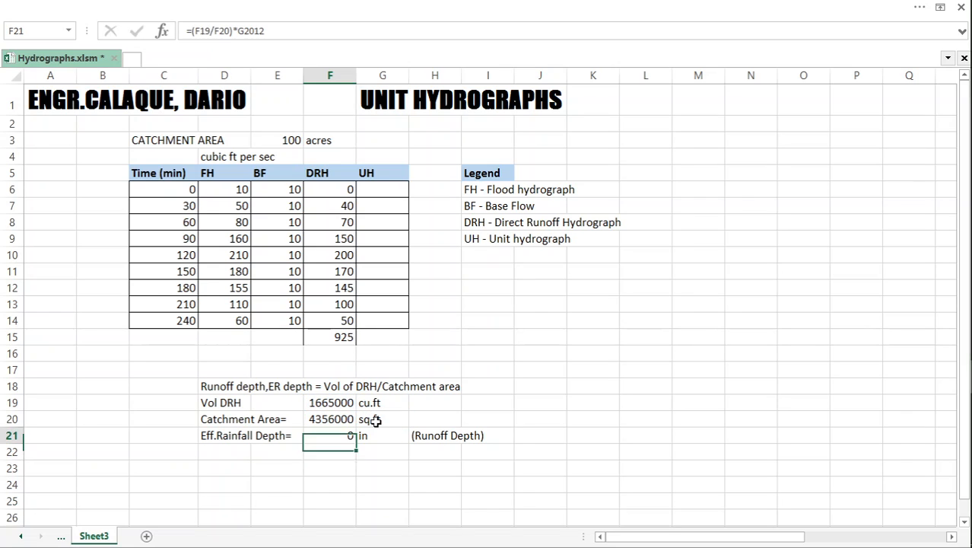
type("=")
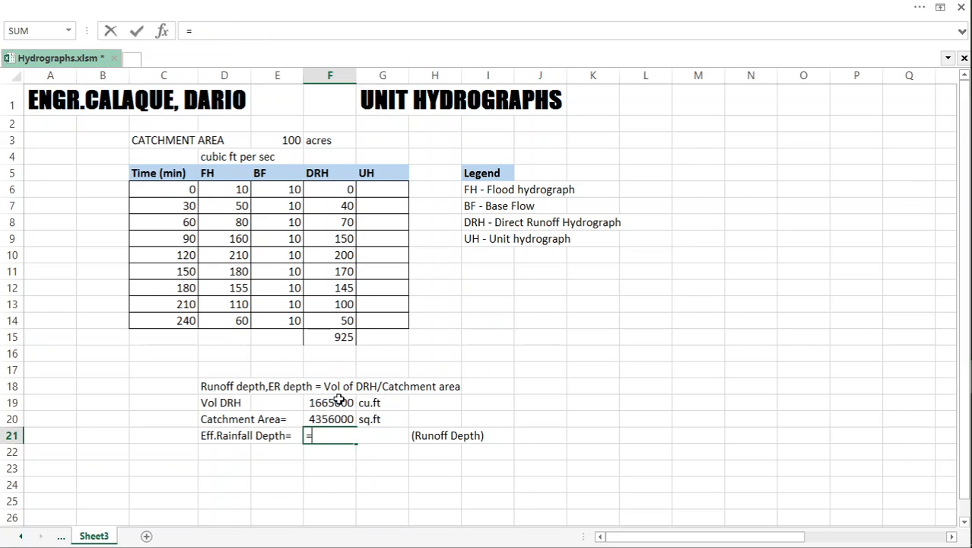
left_click(340, 400)
type("/")
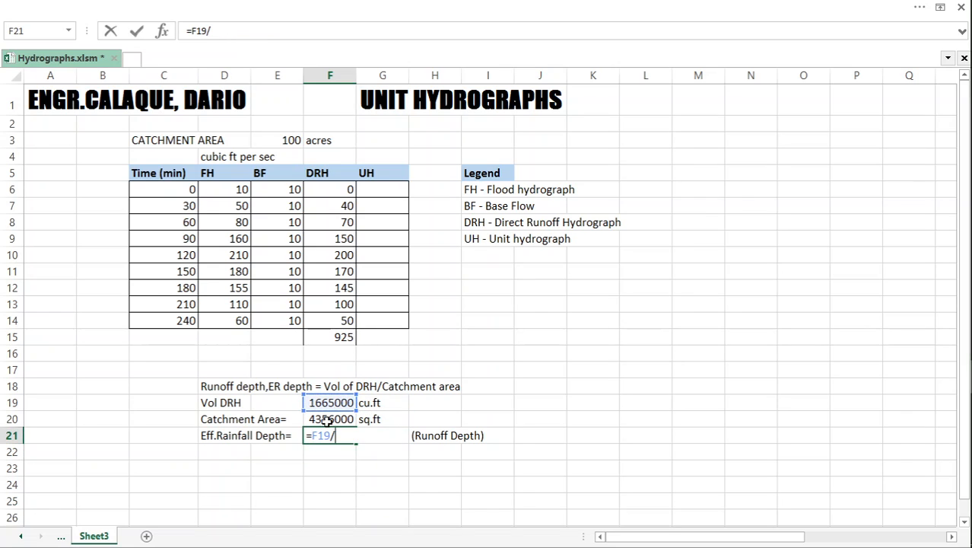
left_click(193, 30)
type("(")
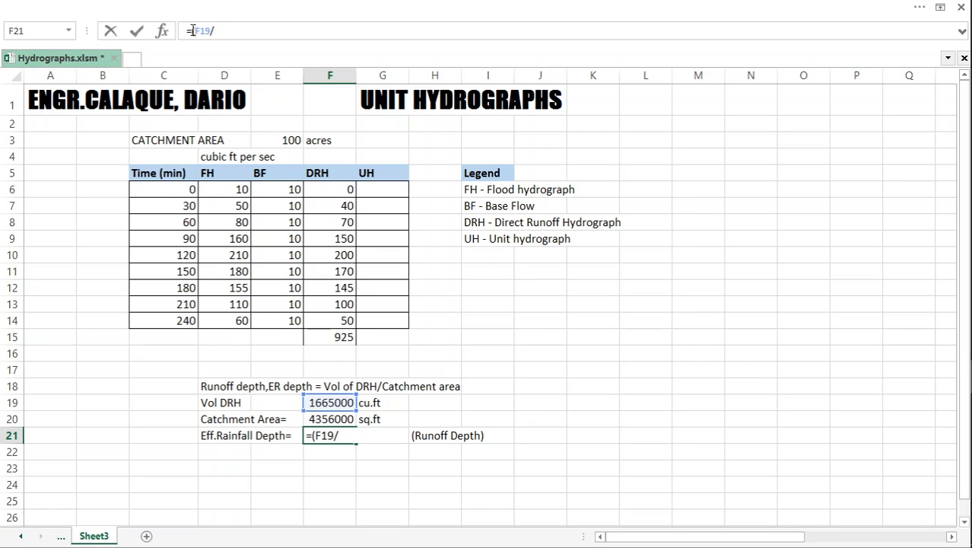
left_click(327, 435)
key("Return")
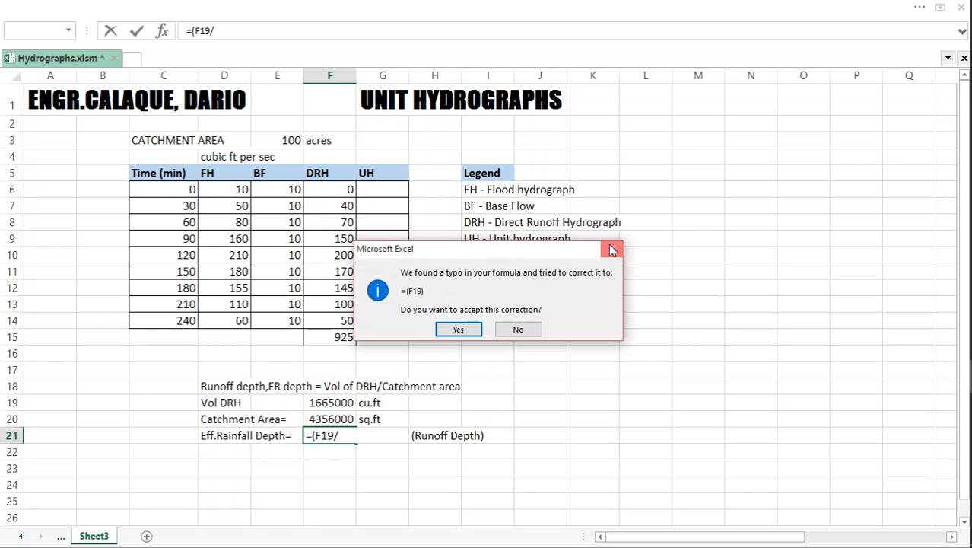
left_click(514, 329)
left_click(489, 318)
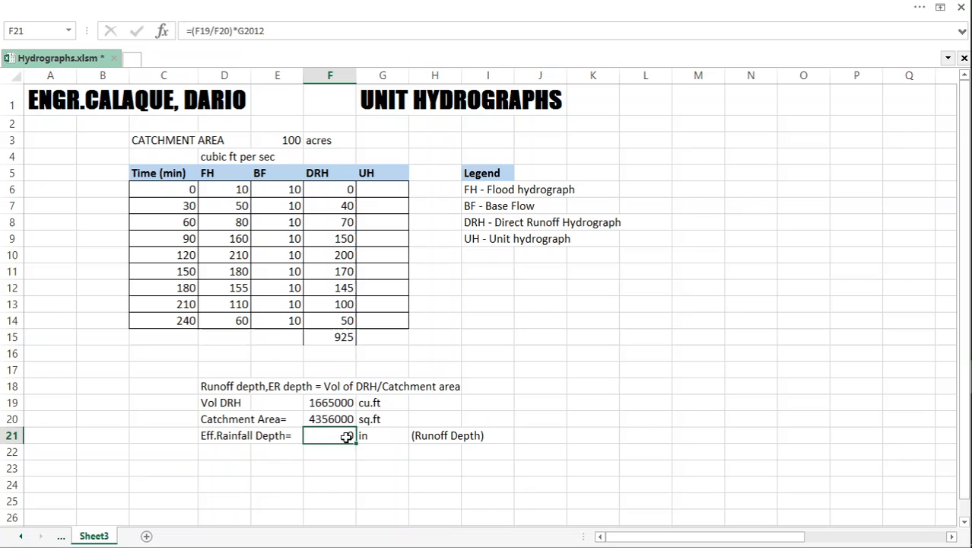
Replace the effective rainfall depth formula in F21 with =(F19/F20)*12.
double_click(347, 436)
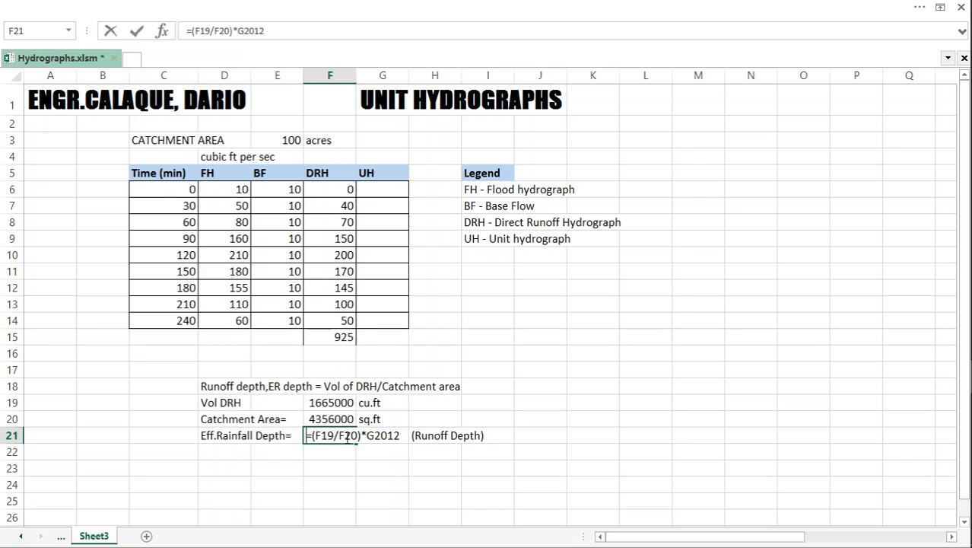
key("BackSpace")
key("BackSpace")
key("BackSpace")
key("BackSpace")
key("BackSpace")
key("BackSpace")
key("BackSpace")
key("BackSpace")
key("BackSpace")
key("BackSpace")
key("BackSpace")
key("BackSpace")
key("BackSpace")
key("BackSpace")
key("BackSpace")
type("(")
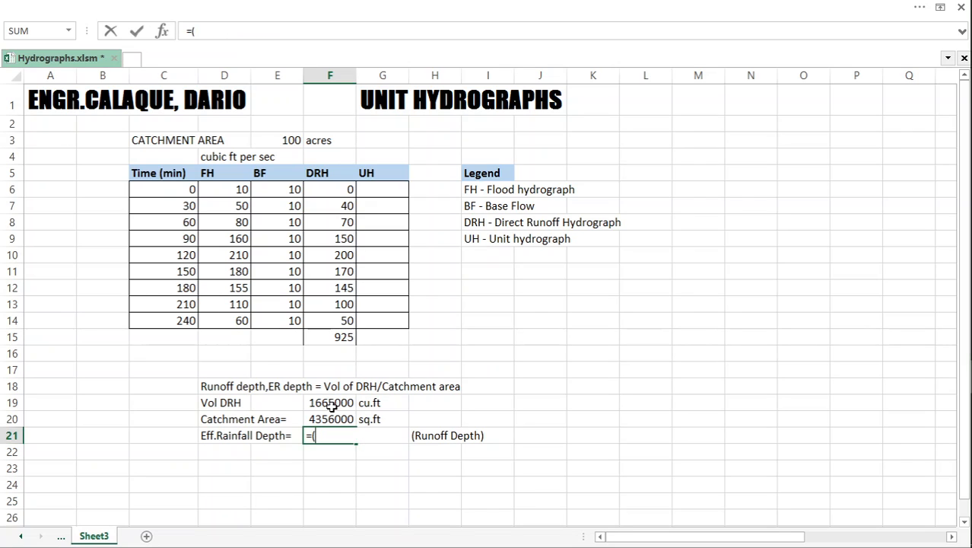
left_click(332, 404)
type("/")
left_click(333, 418)
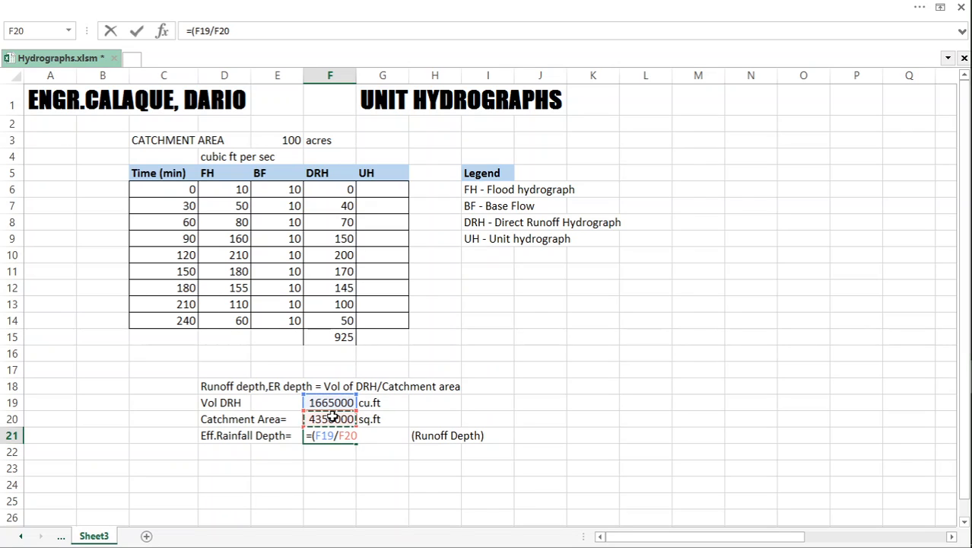
type(")*12")
key("Return")
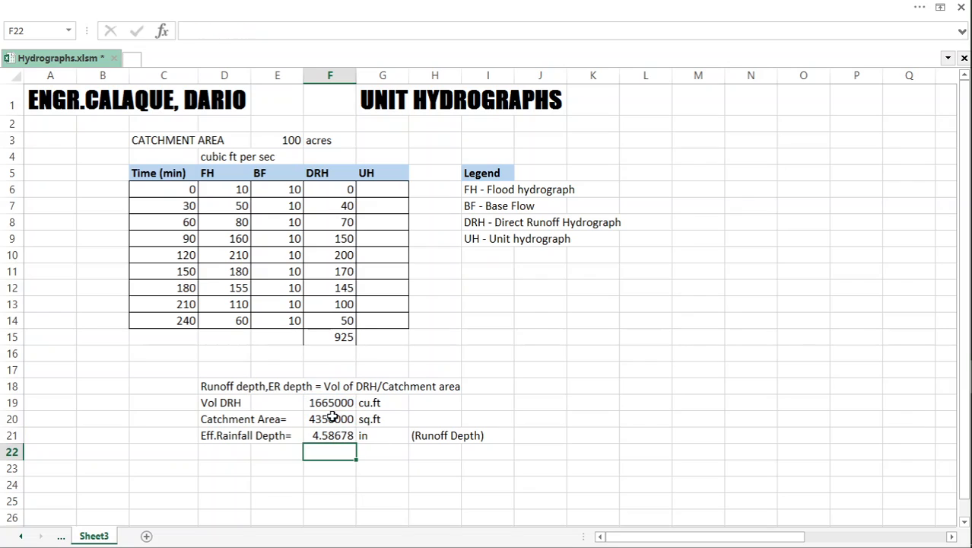
left_click(338, 435)
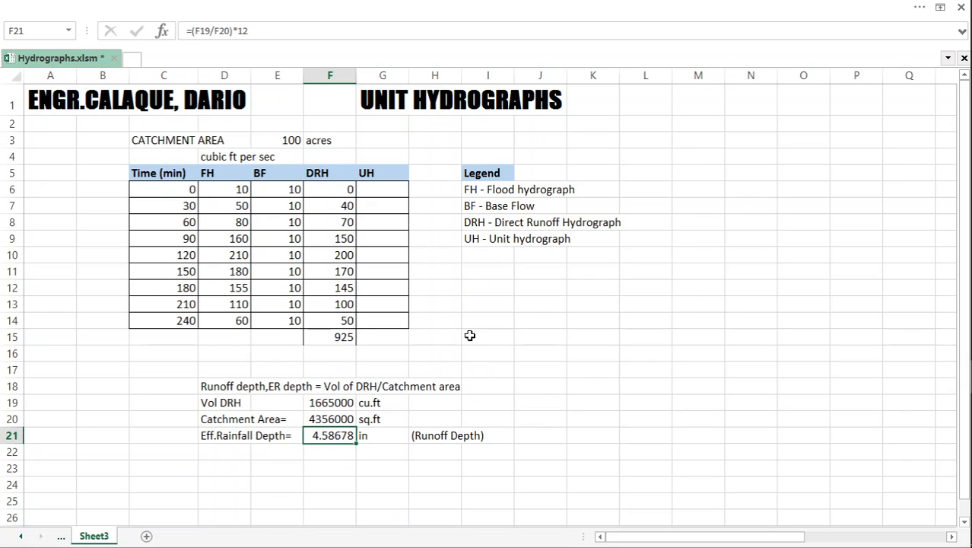
left_click(392, 191)
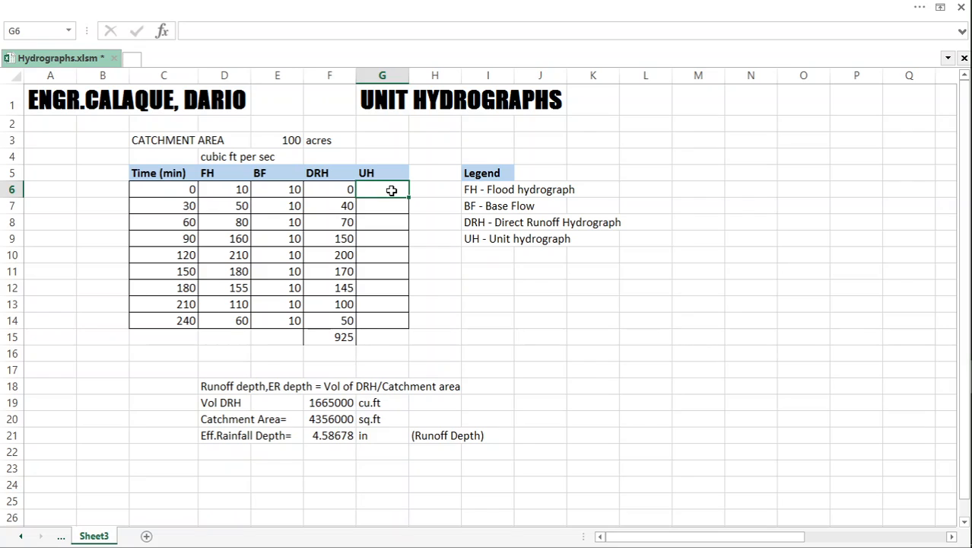
type("=")
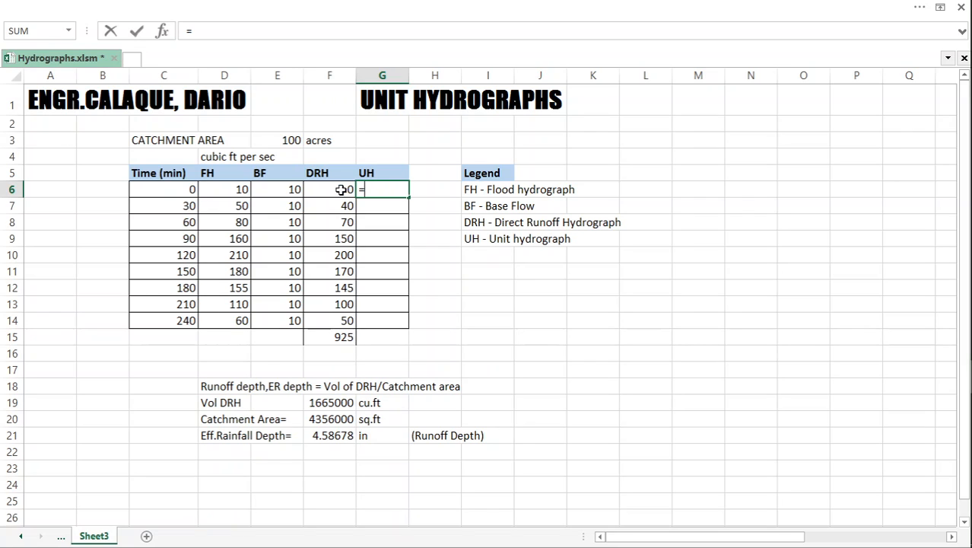
left_click(336, 435)
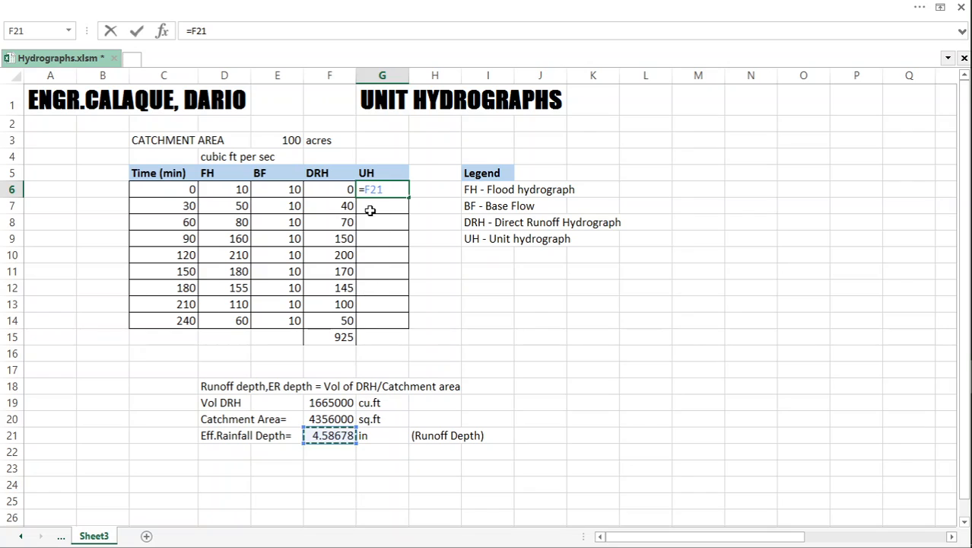
key("Escape")
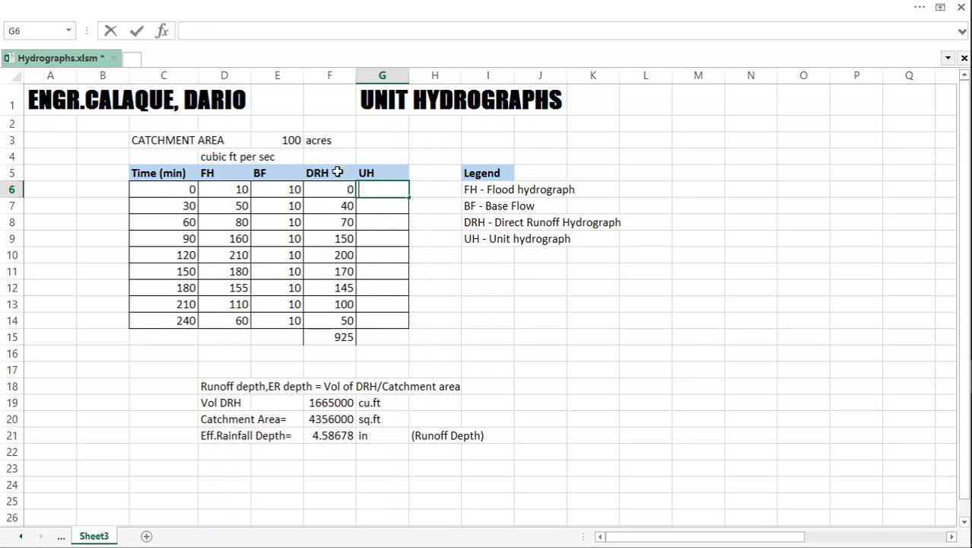
Calculate the first UH value in G6 with =F6/$F$21, keeping the effective rainfall depth reference absolute.
type("=")
left_click(336, 189)
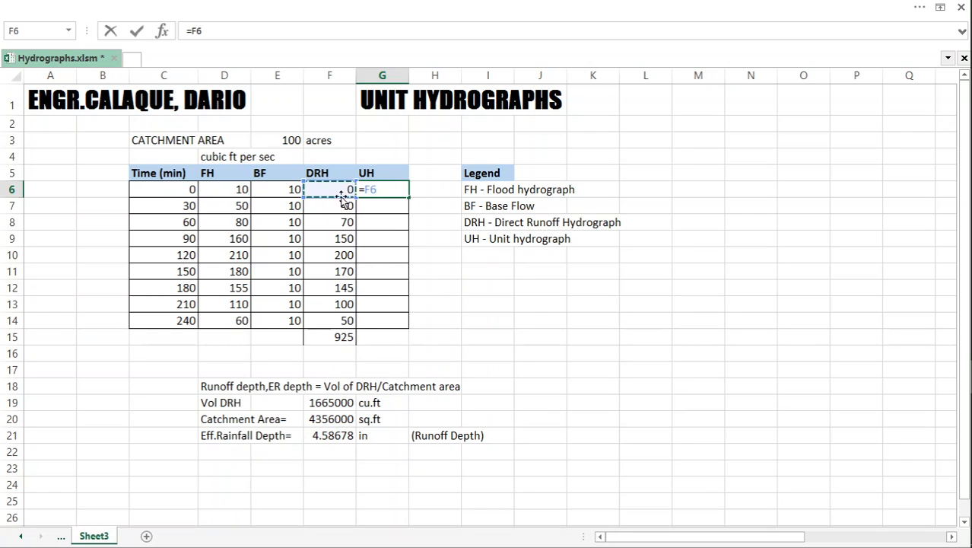
type("/")
left_click(332, 436)
left_click(206, 31)
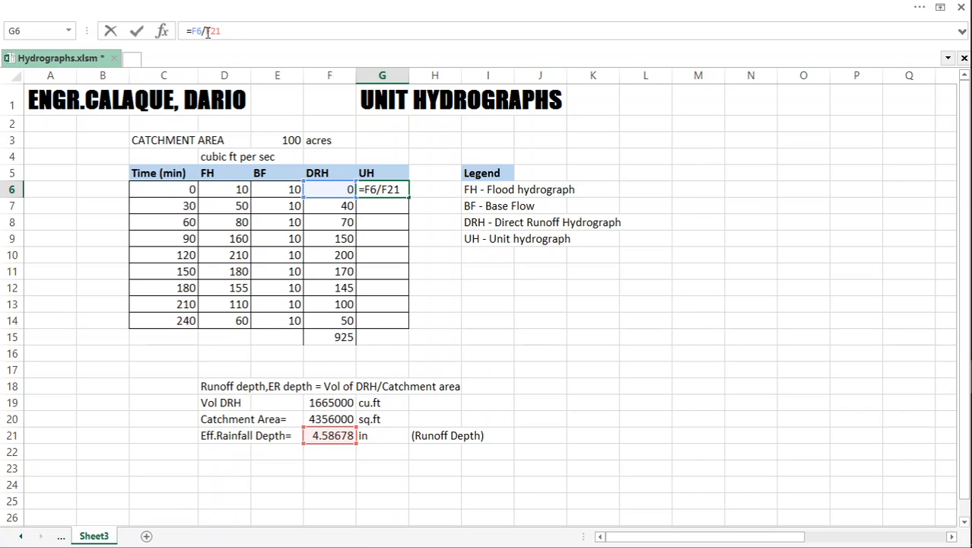
key("F4")
key("ctrl+Return")
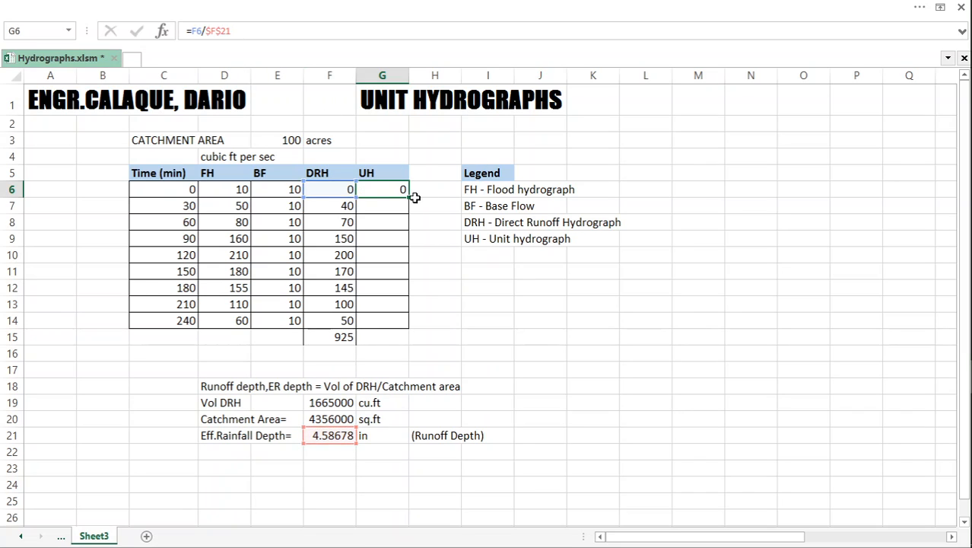
Fill the UH formula from G6 down through G14.
double_click(409, 197)
left_click(426, 183)
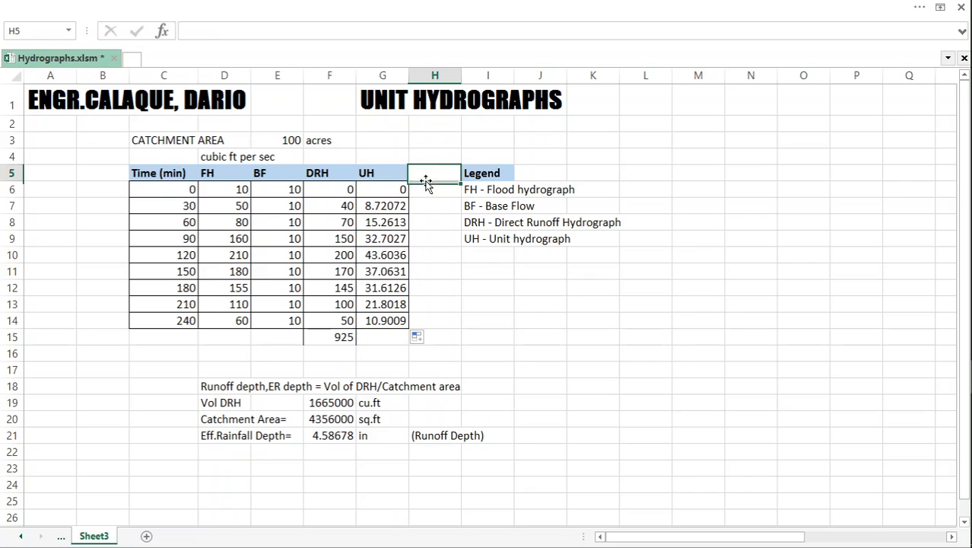
left_click(436, 284)
left_click(701, 191)
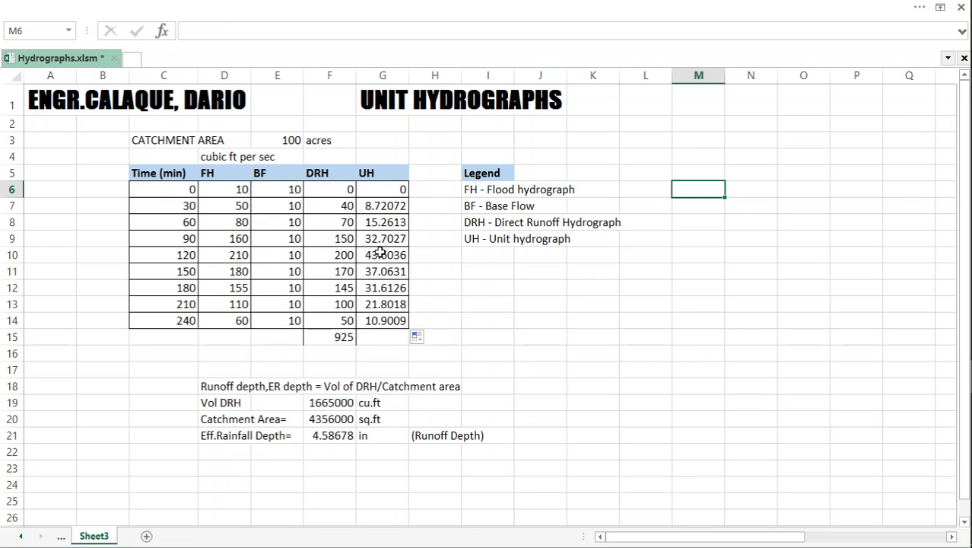
Examine the UH formulas in column G and the DRH formula in F6.
left_click(381, 254)
left_click(386, 273)
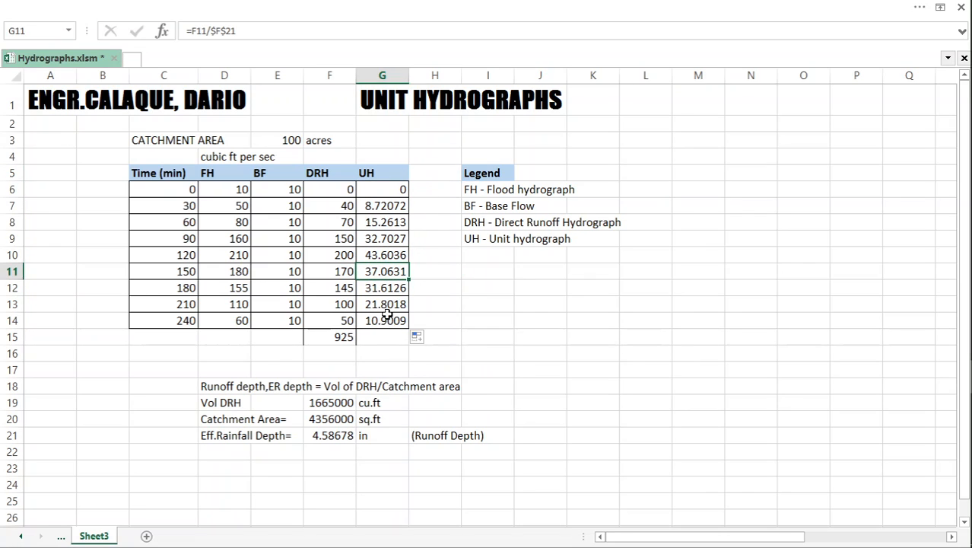
left_click(491, 286)
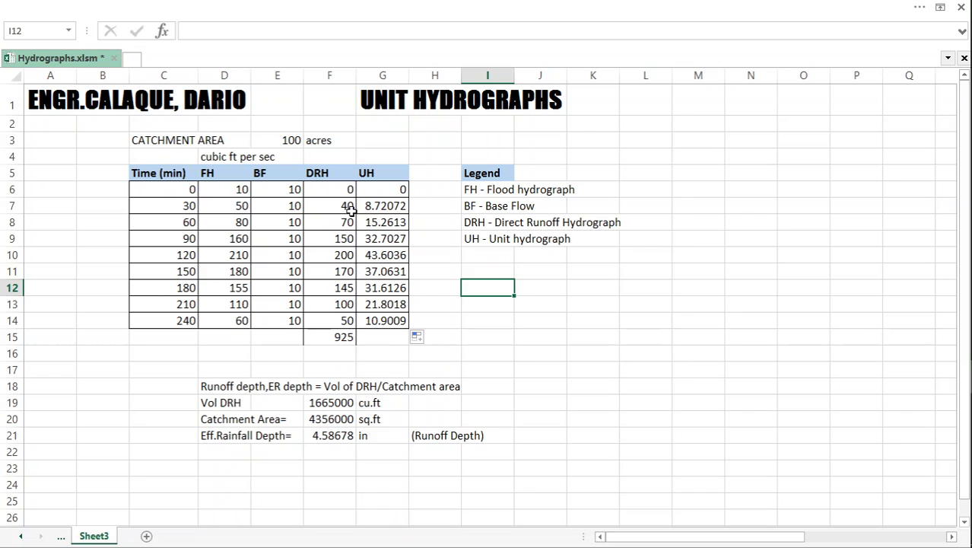
left_click(325, 176)
left_click(283, 187)
left_click(335, 191)
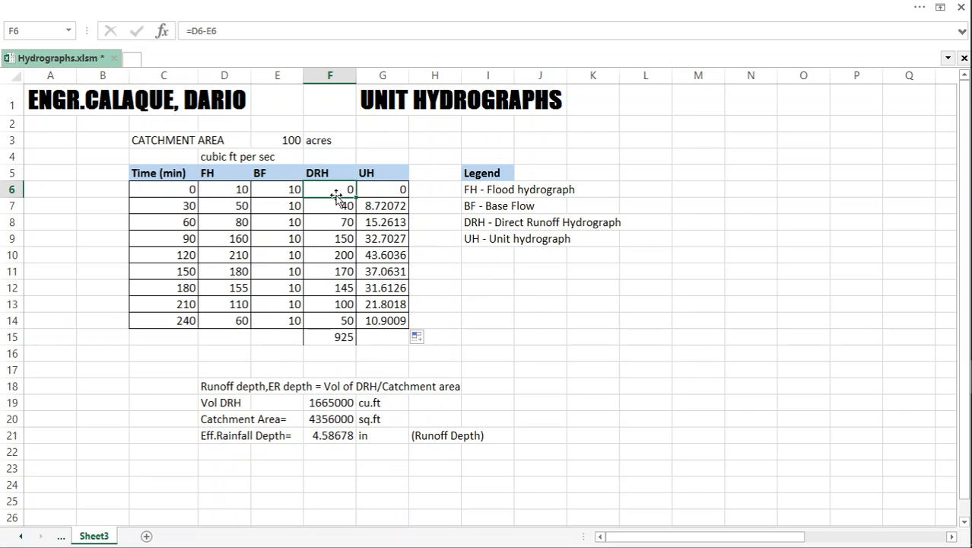
key("Right")
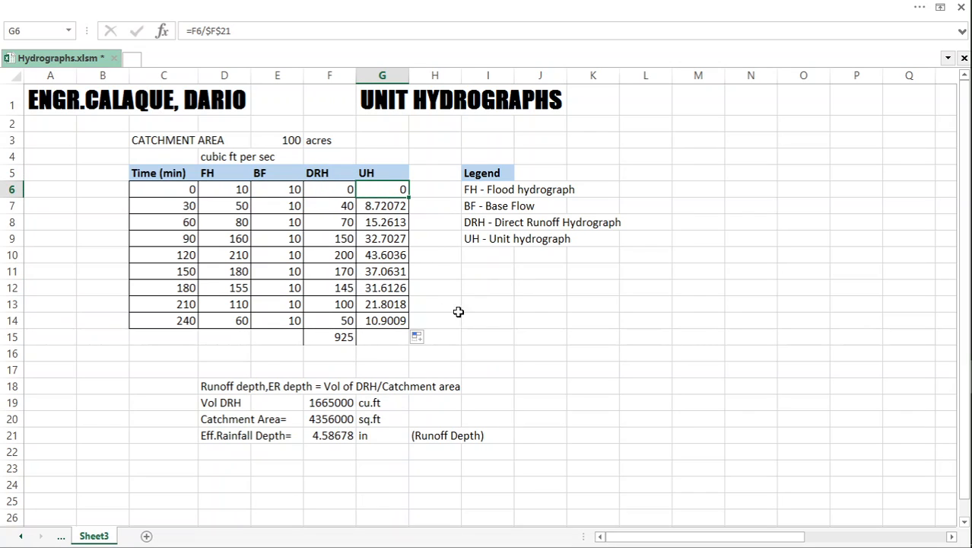
Plot FH, BF, DRH and UH from D6:G14 against time as a smooth-line scatter chart and place it beside the table.
left_click(495, 319)
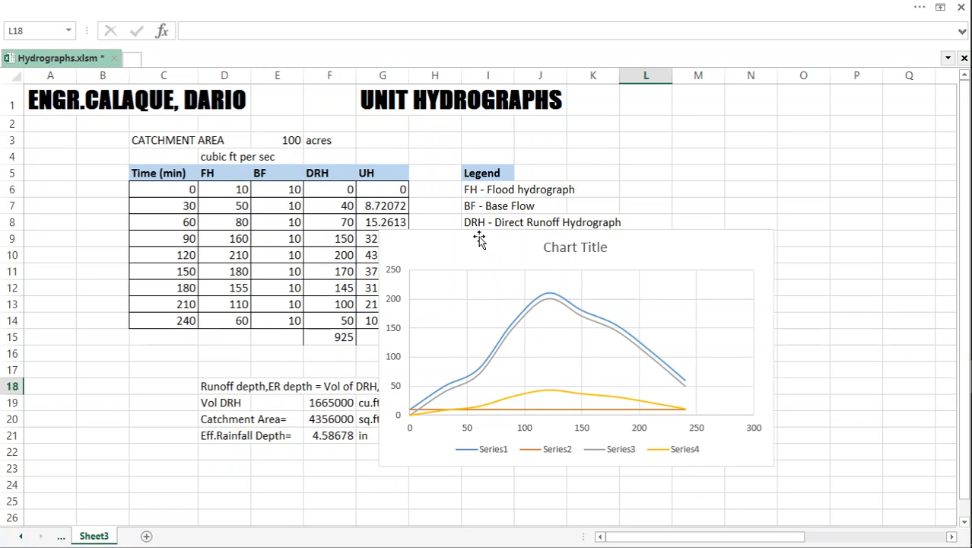
left_click_drag(479, 239, 530, 151)
left_click(541, 138)
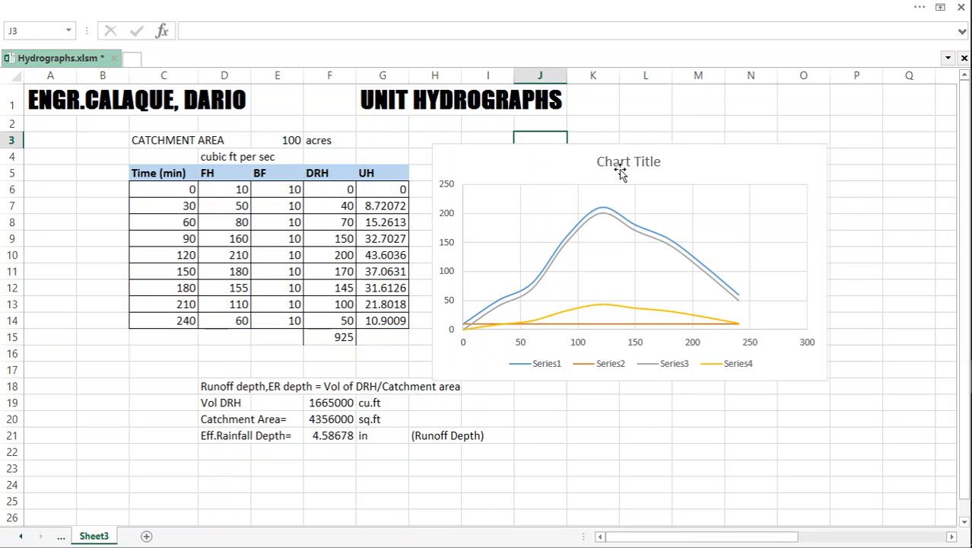
Remove the title and the legend from the hydrograph chart.
left_click(624, 163)
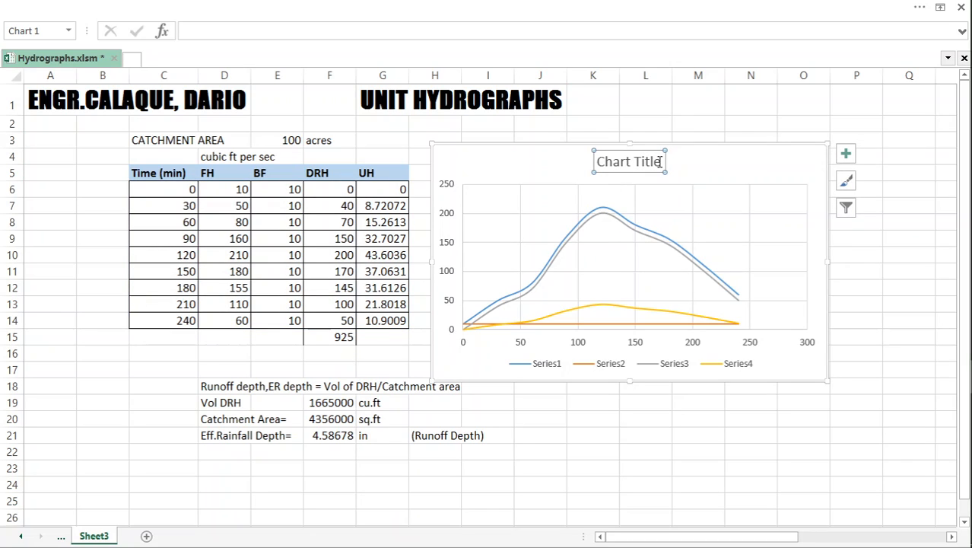
key("Delete")
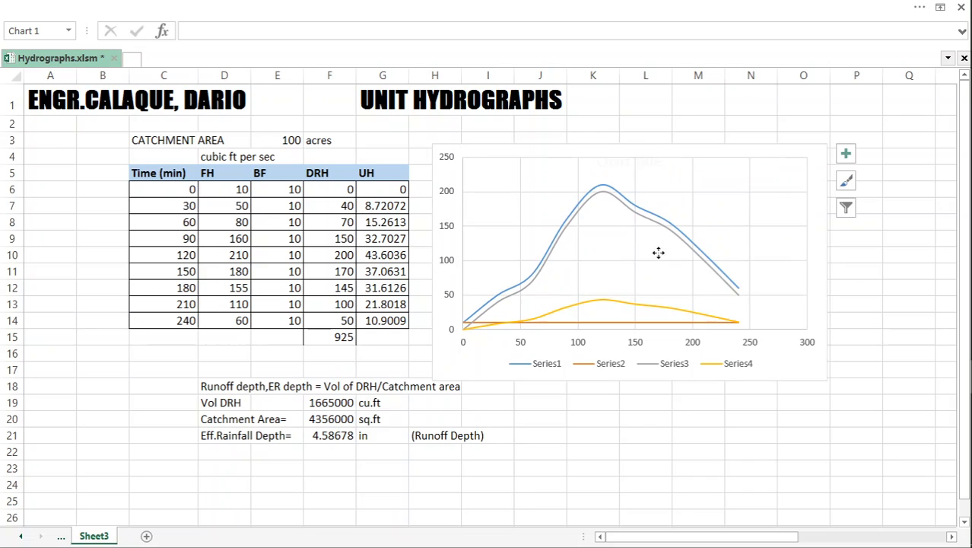
left_click(620, 370)
key("Delete")
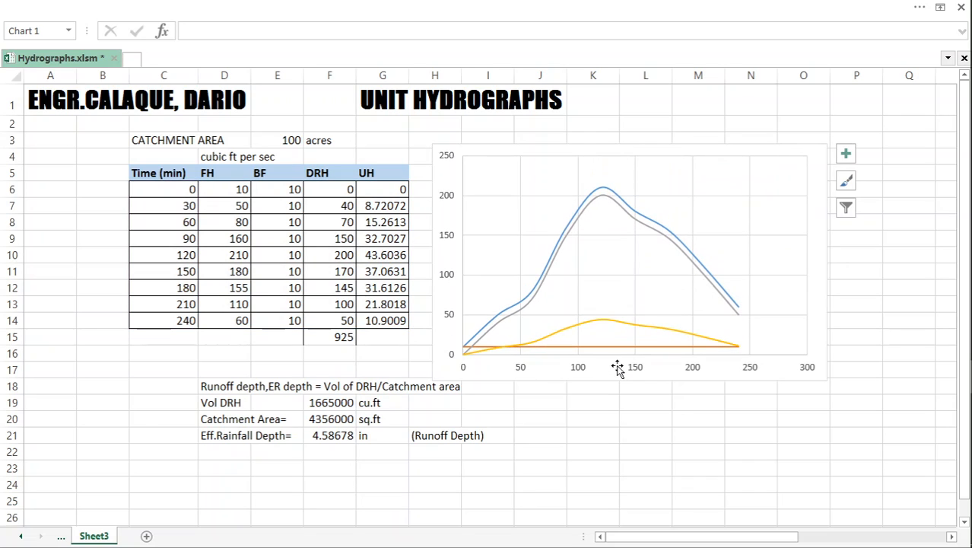
left_click(618, 407)
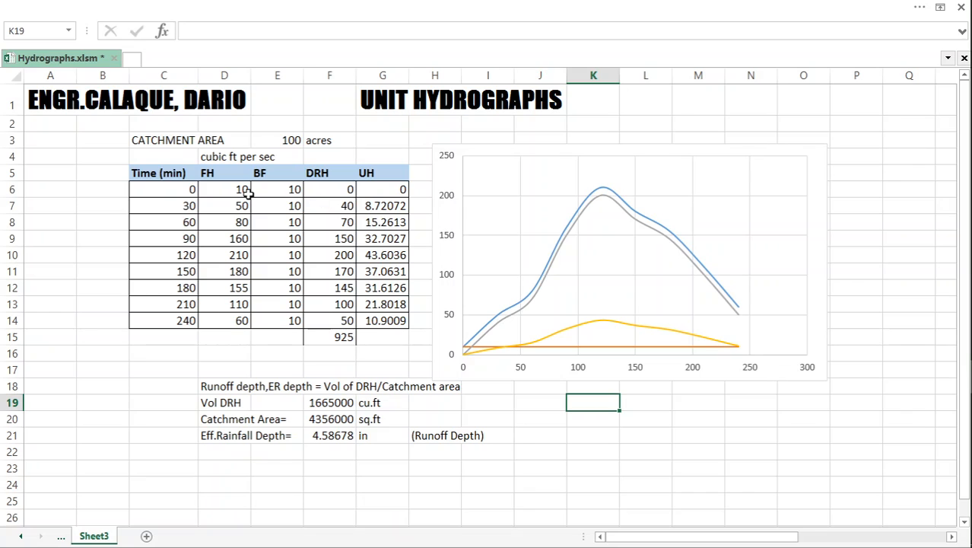
Clear the DRH and UH values in F6:G14.
left_click_drag(308, 189, 378, 320)
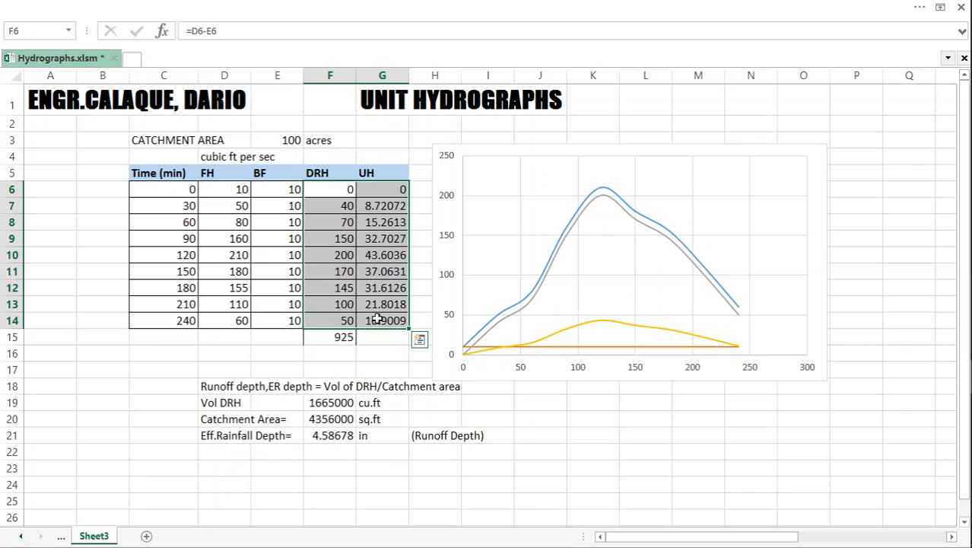
key("Delete")
left_click(367, 370)
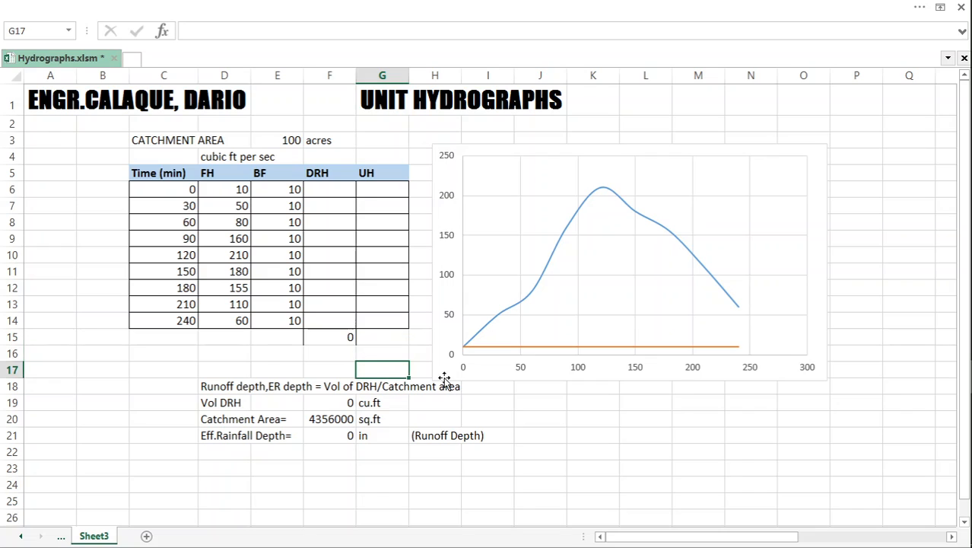
Examine the flood hydrograph and base flow curves in the chart and their source ranges.
left_click(575, 227)
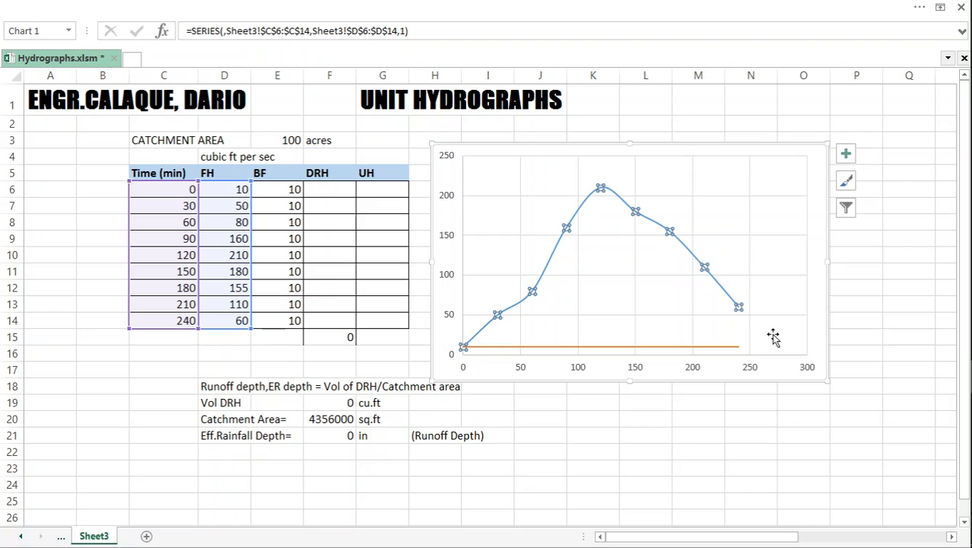
left_click(548, 347)
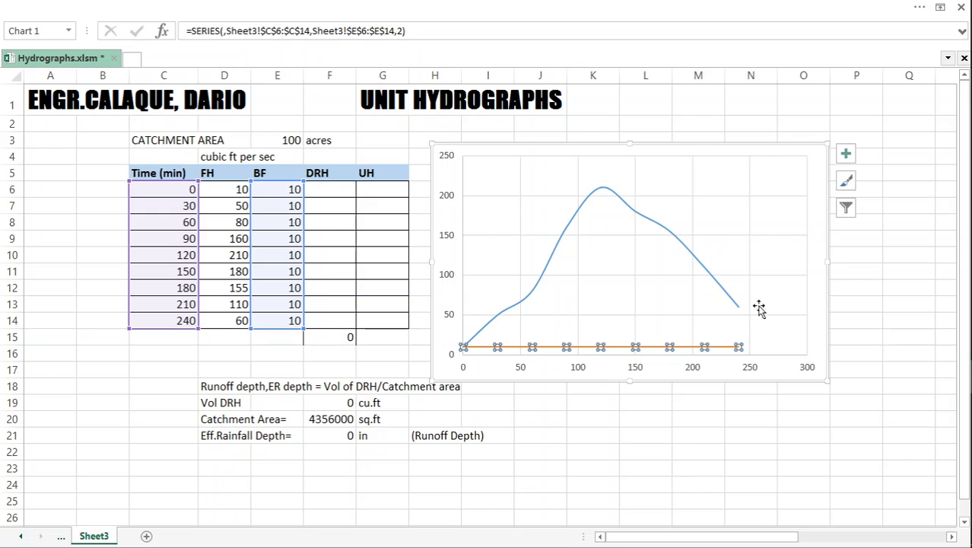
left_click(826, 290)
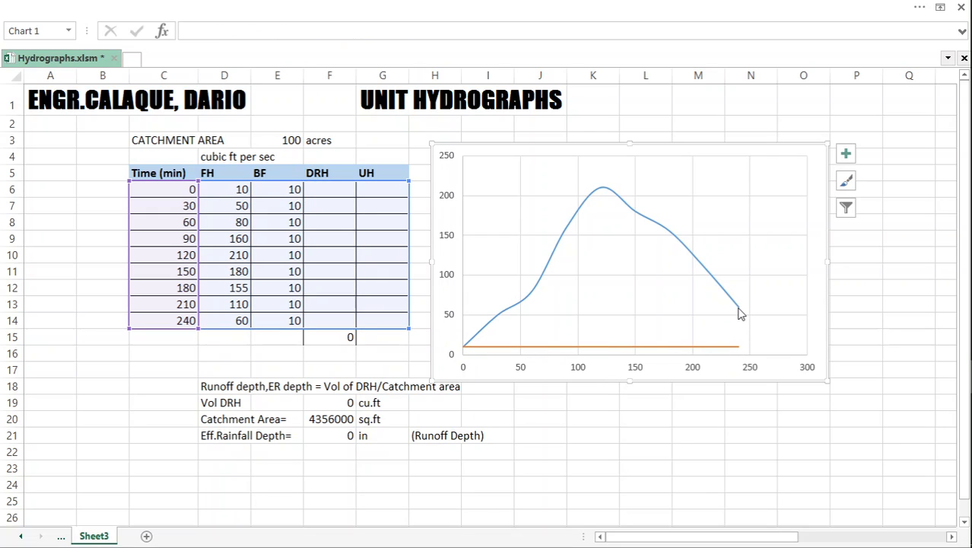
mouse_move(739, 312)
left_click(343, 355)
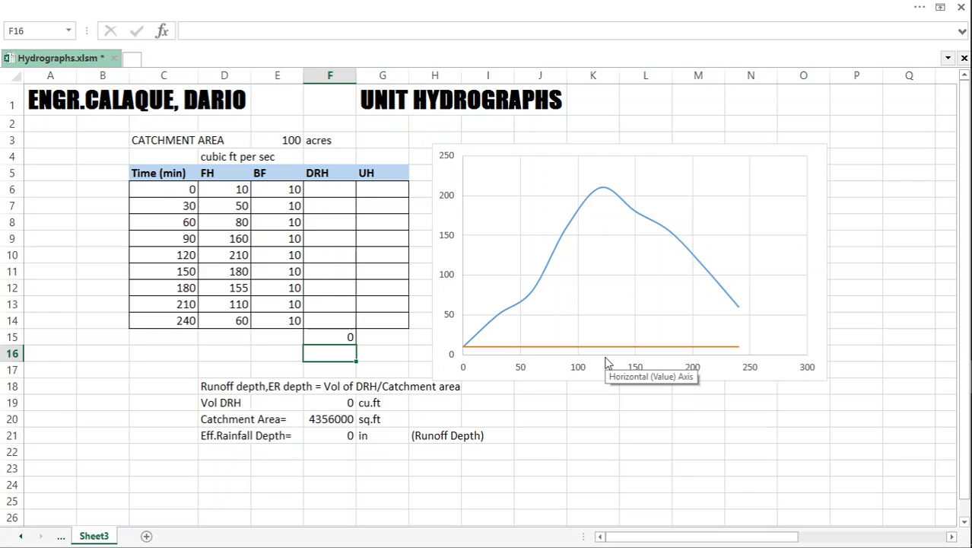
Restore the DRH values in F6:F14 and inspect the DRH curve in the chart.
left_click(343, 194)
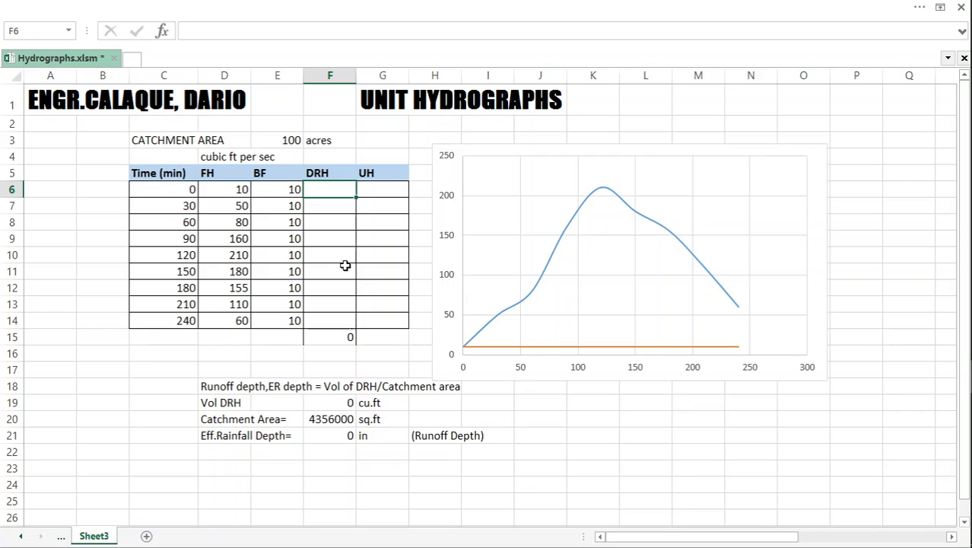
left_click(586, 219)
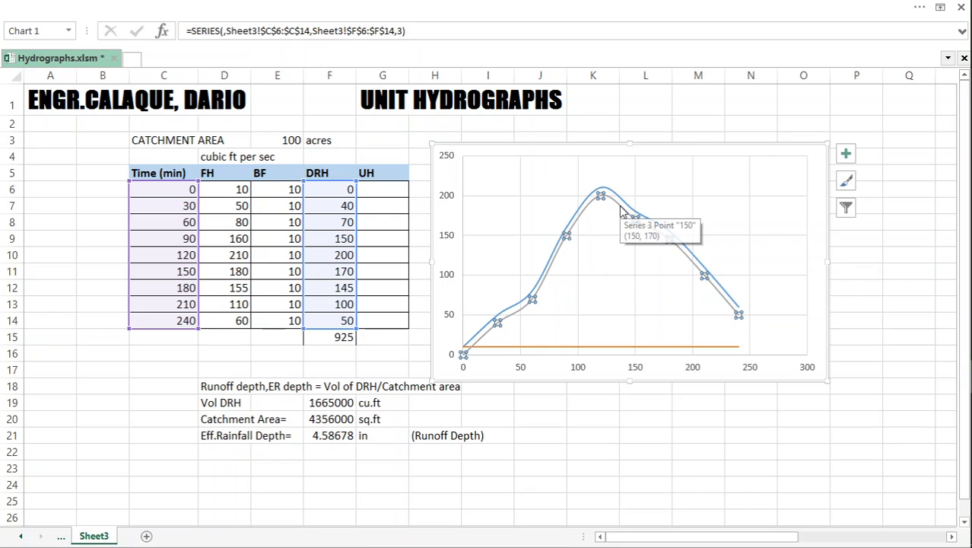
left_click(917, 302)
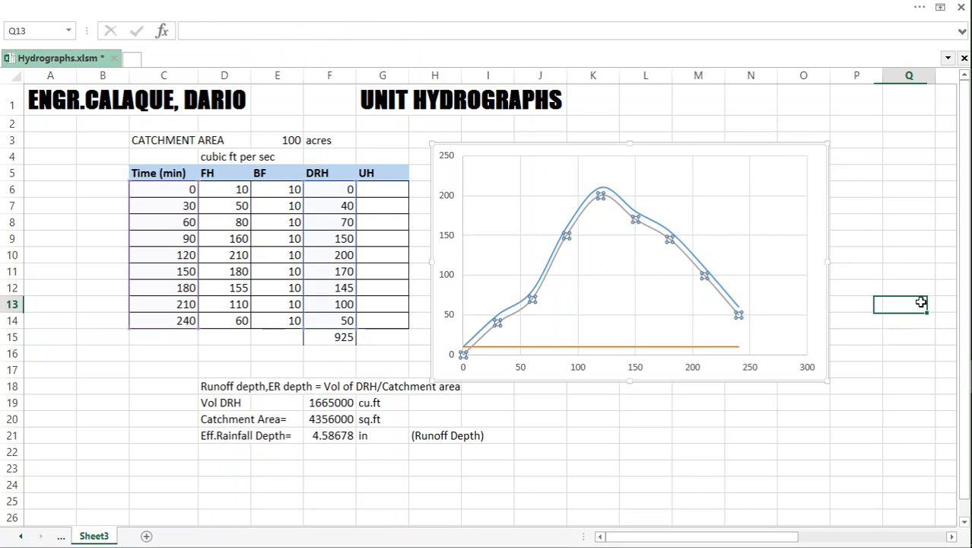
mouse_move(594, 211)
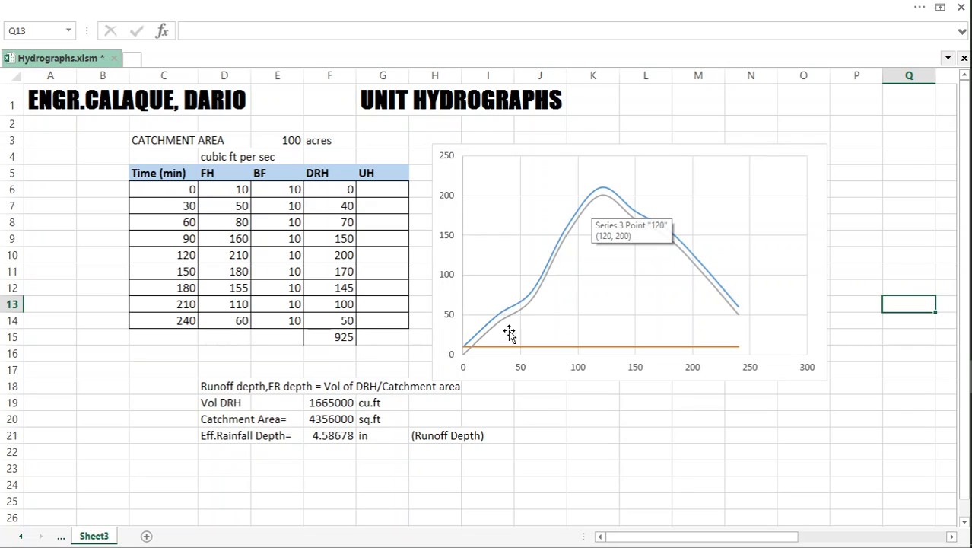
left_click(465, 359)
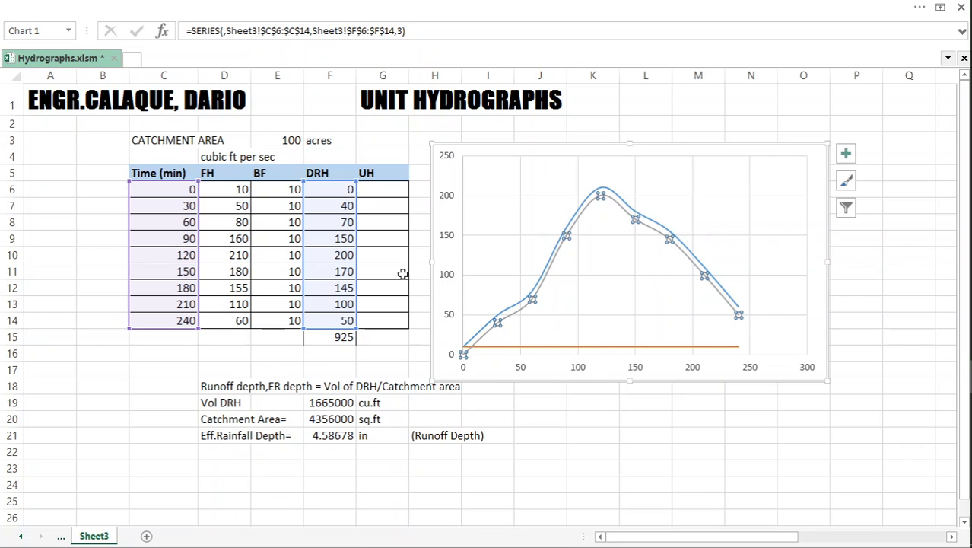
left_click(392, 363)
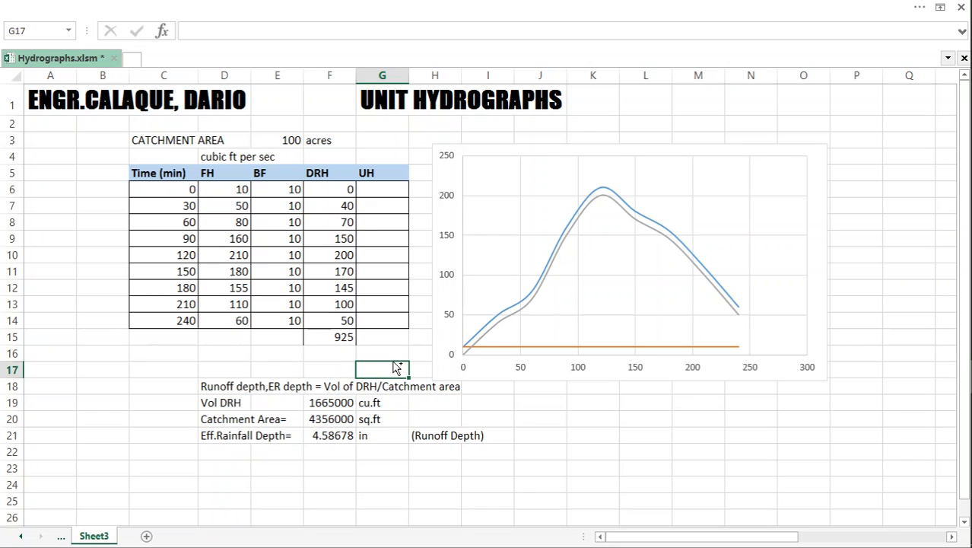
Restore the UH values in G6:G14 and inspect the unit hydrograph curve in the chart.
key("ctrl+u")
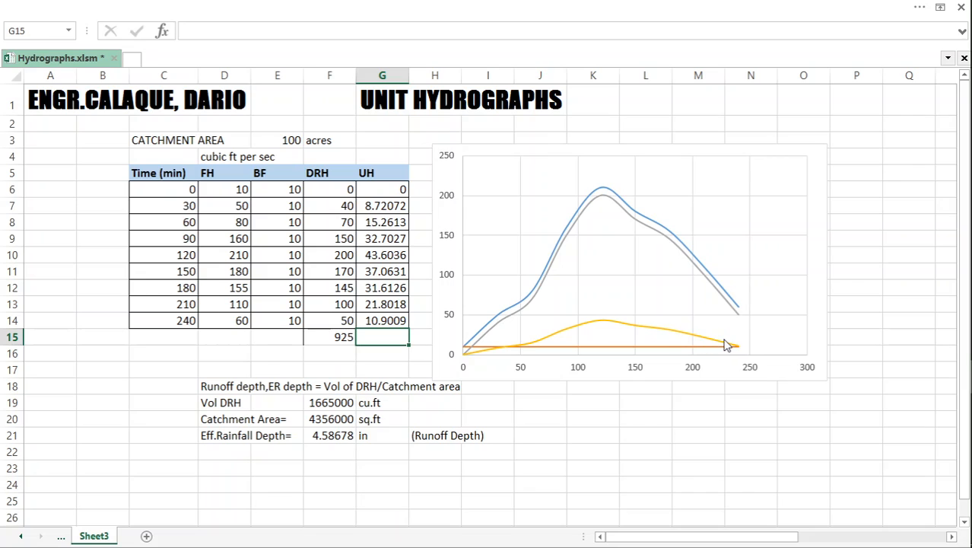
left_click(625, 325)
left_click(707, 432)
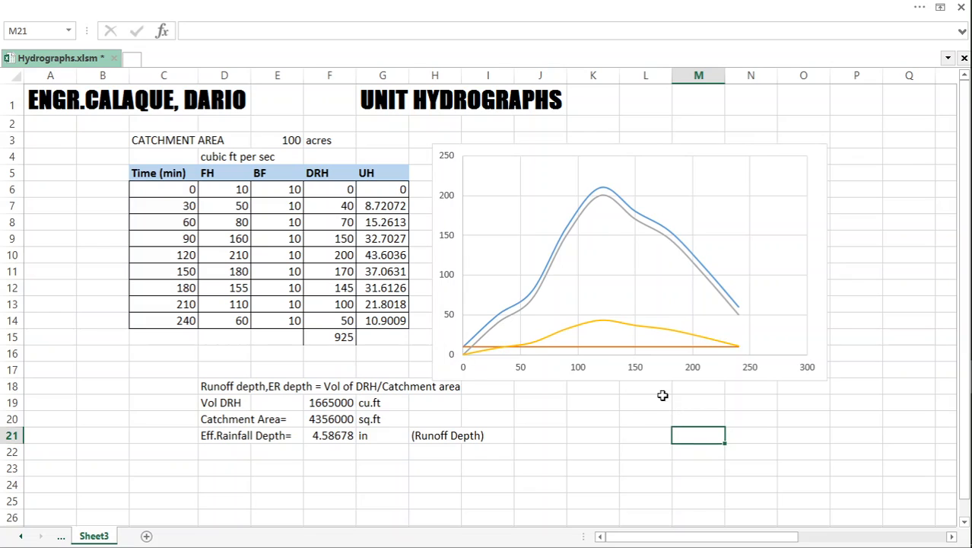
Move the chart slightly up and closer to the table.
left_click_drag(458, 153, 454, 139)
left_click(773, 441)
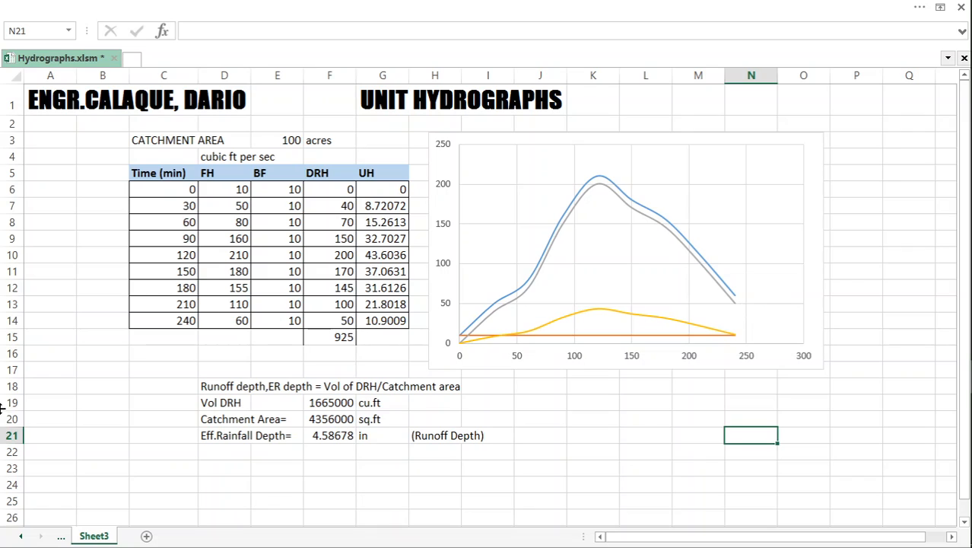
Calculate the base flow increment per time step in C16 with =(D14-D6)/(9-1).
left_click(157, 351)
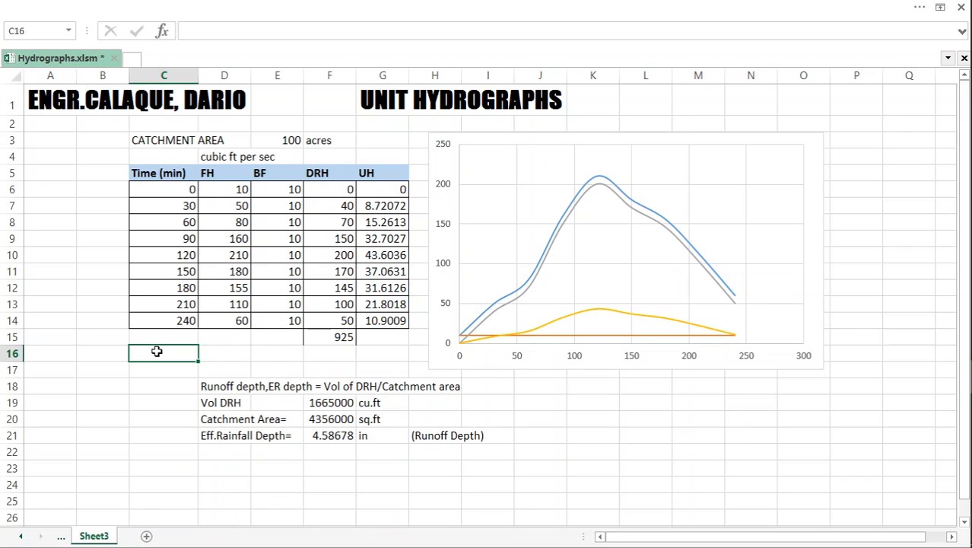
type("=(")
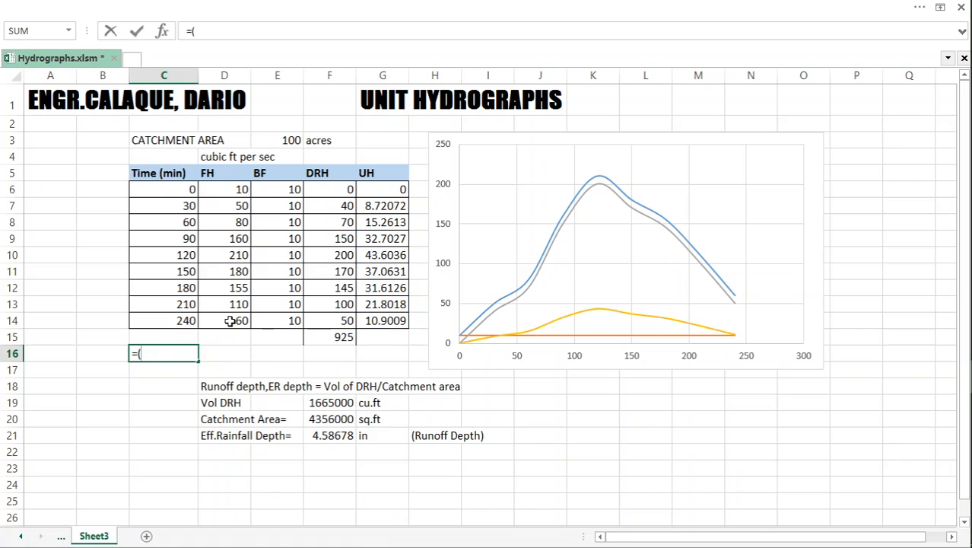
left_click(230, 320)
type("-")
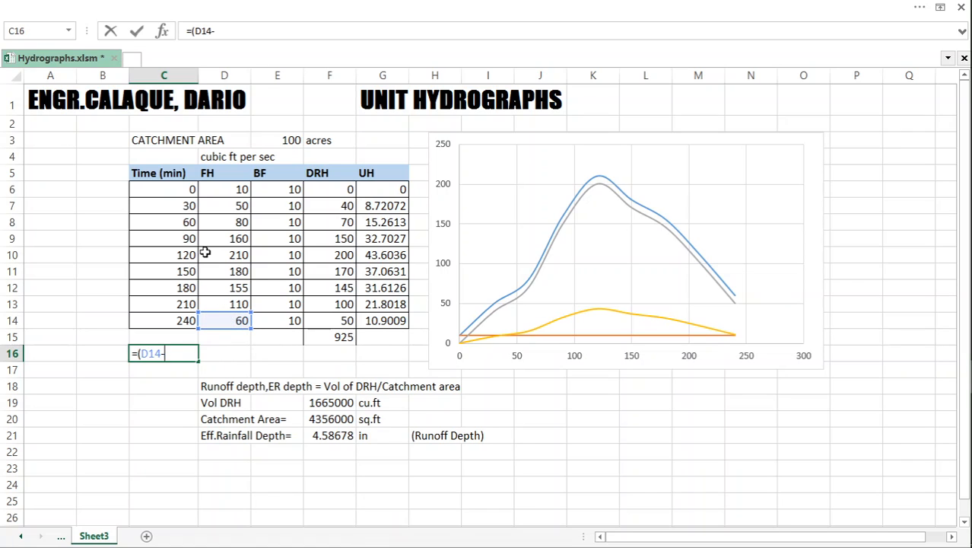
left_click(224, 190)
type(")/(")
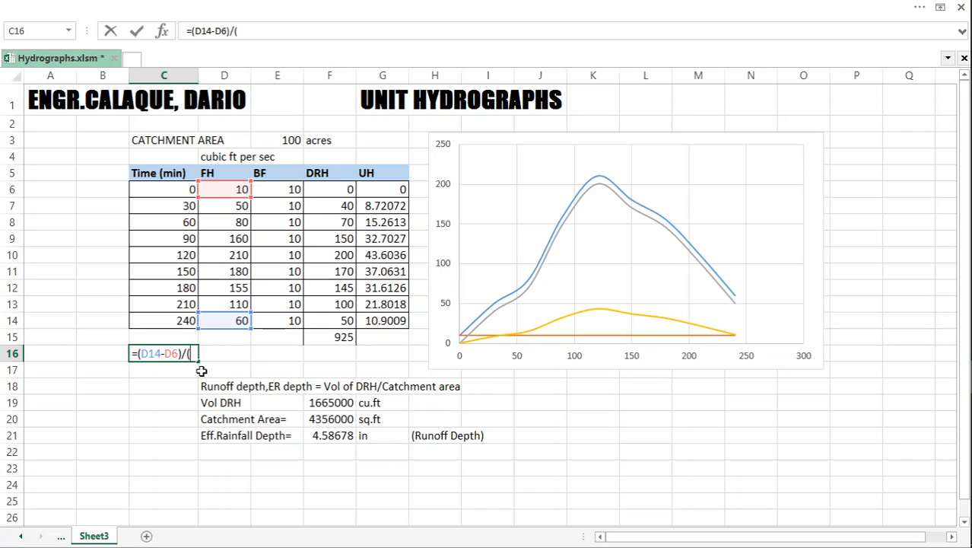
type(")")
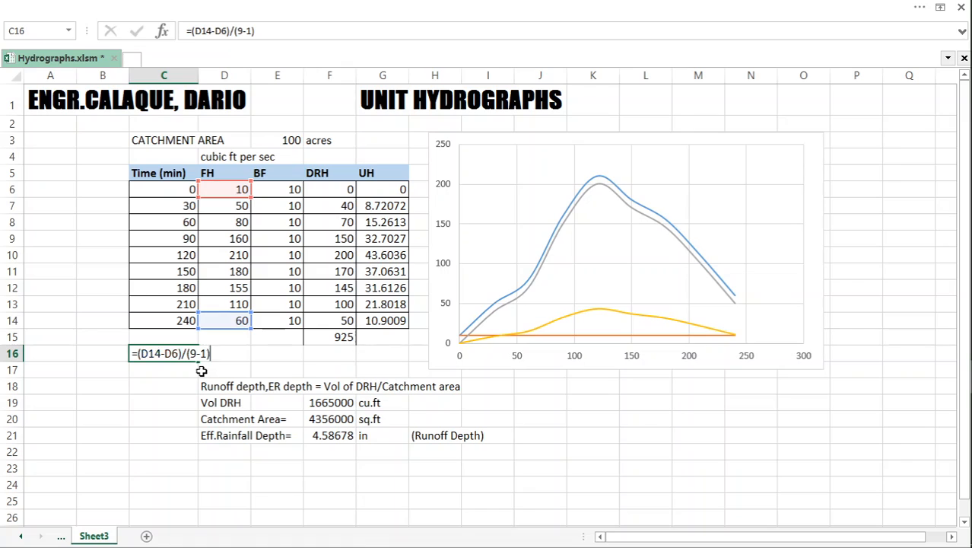
key("Return")
left_click(178, 354)
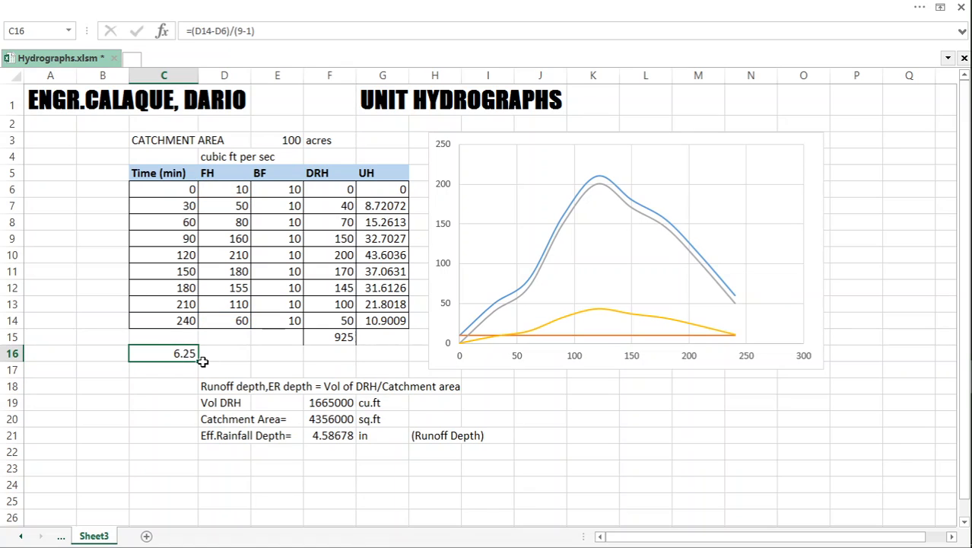
Check the first and last base flow entries in E6 and E14.
left_click(293, 191)
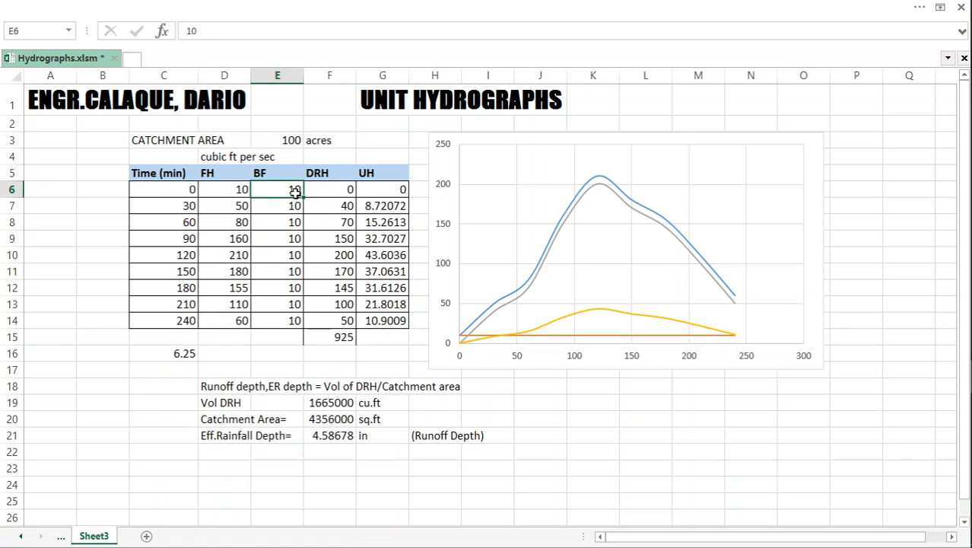
left_click(287, 323)
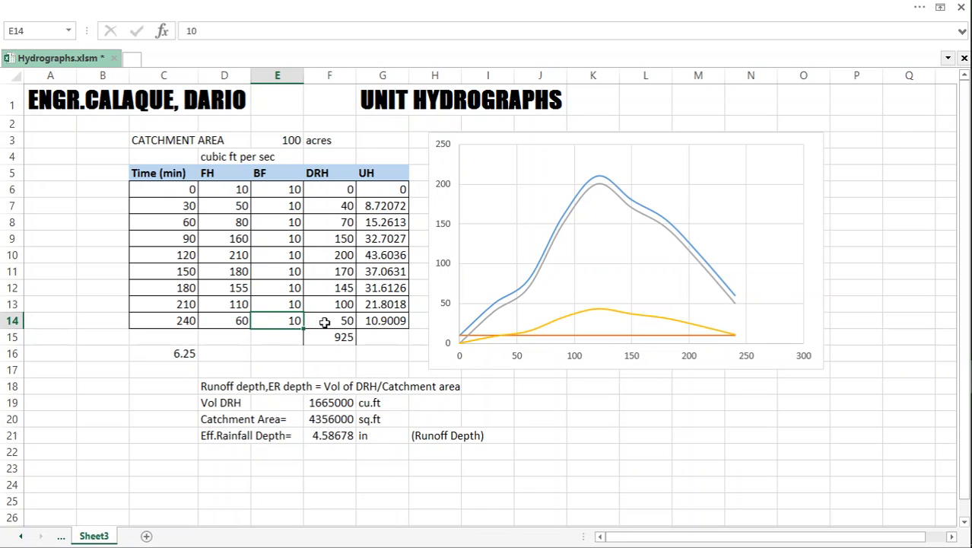
Enter the sloping base flow formula =E6+$C$16 in E7, adding the time-step increment to the previous base flow.
left_click(283, 191)
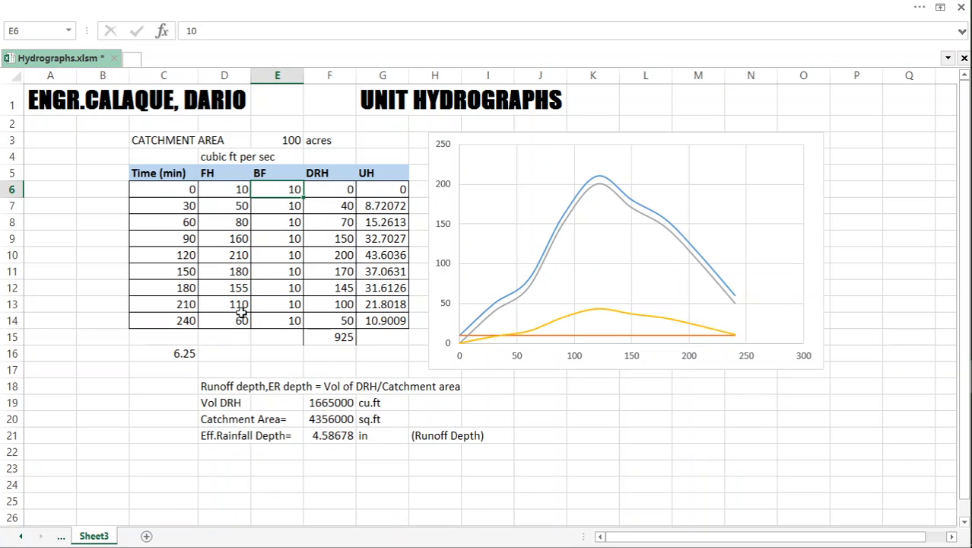
left_click(278, 207)
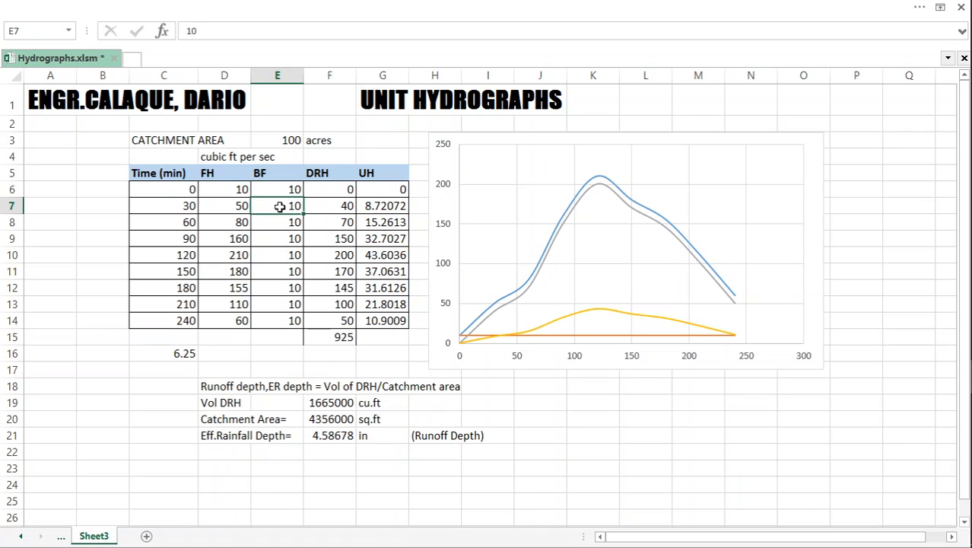
type("=")
left_click(280, 191)
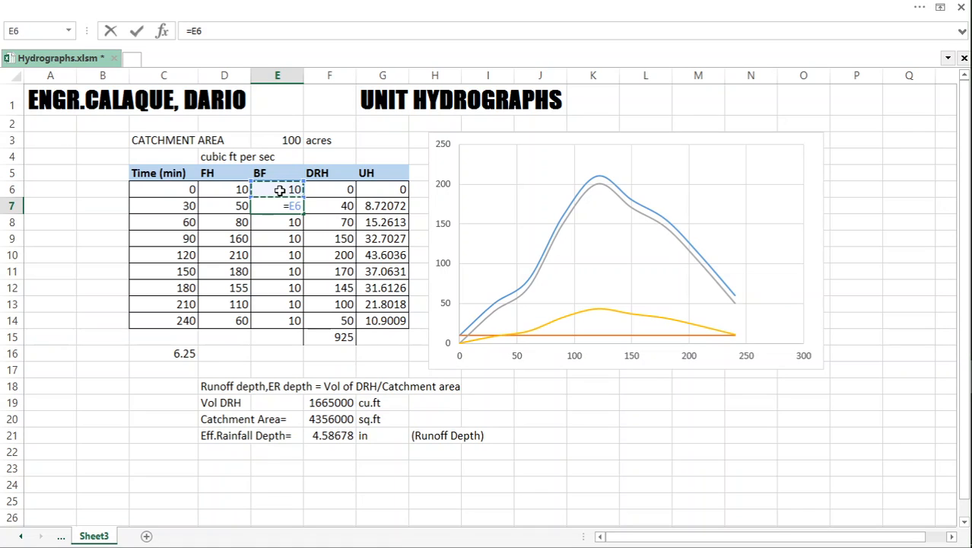
type("+")
left_click(178, 350)
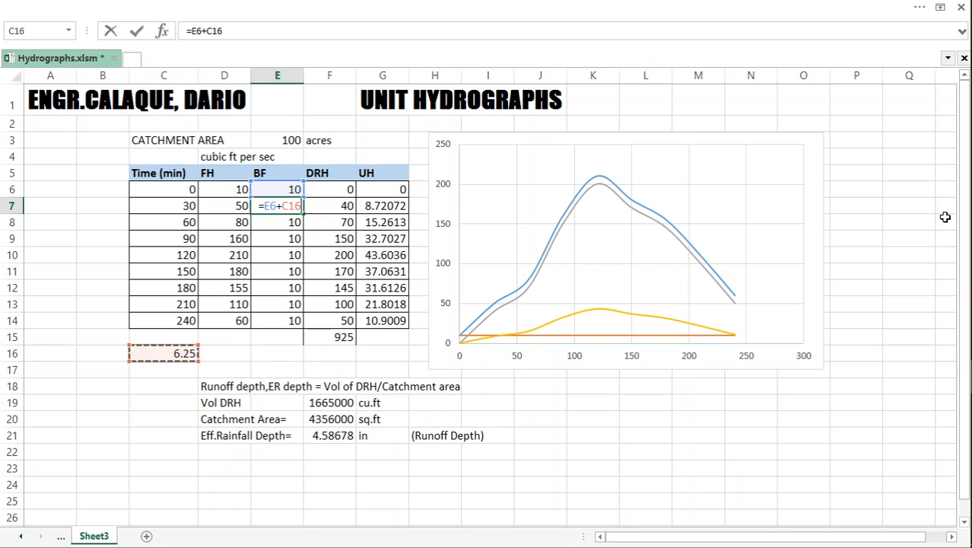
key("Return")
mouse_move(966, 305)
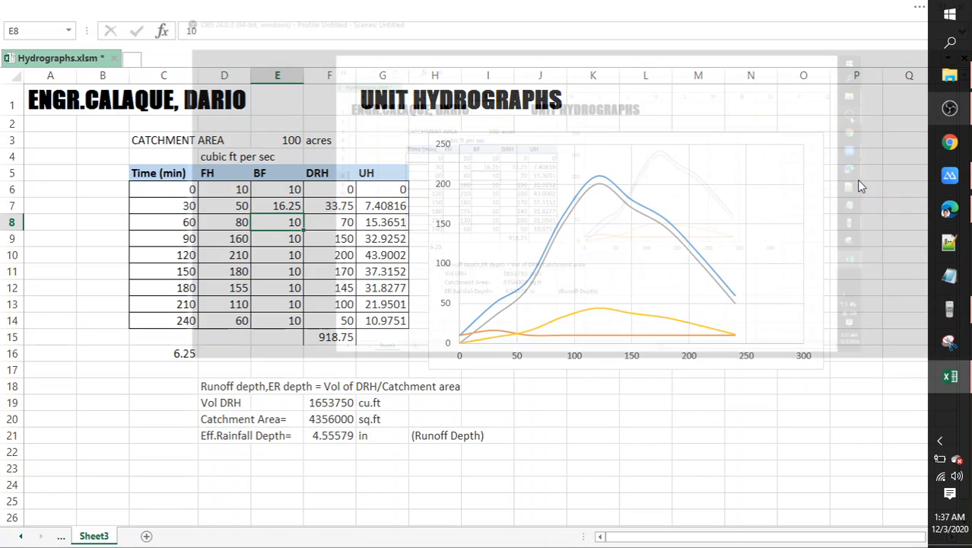
left_click(856, 179)
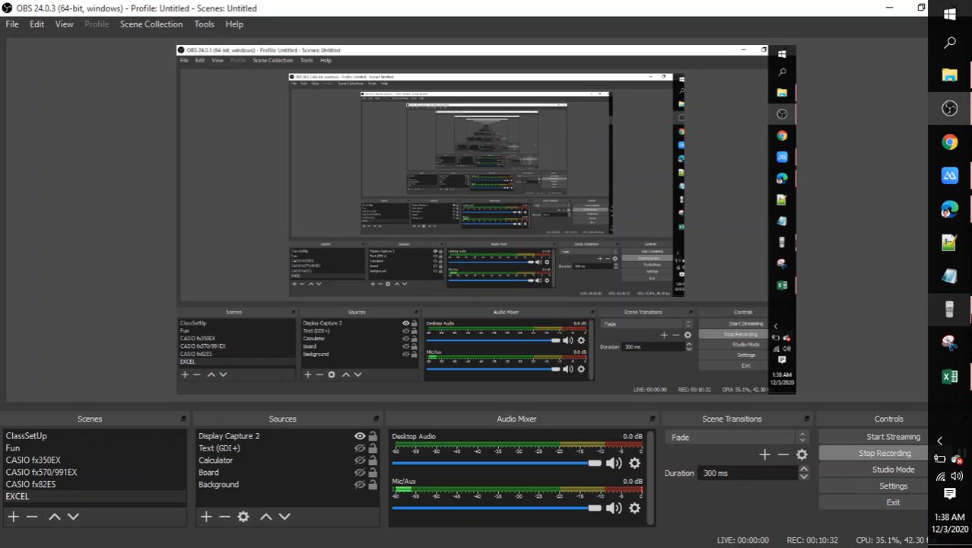
left_click(952, 375)
Fill the base flow formula from E7 down through E14 and compare the final FH and BF entries in D14:E14.
left_click(158, 349)
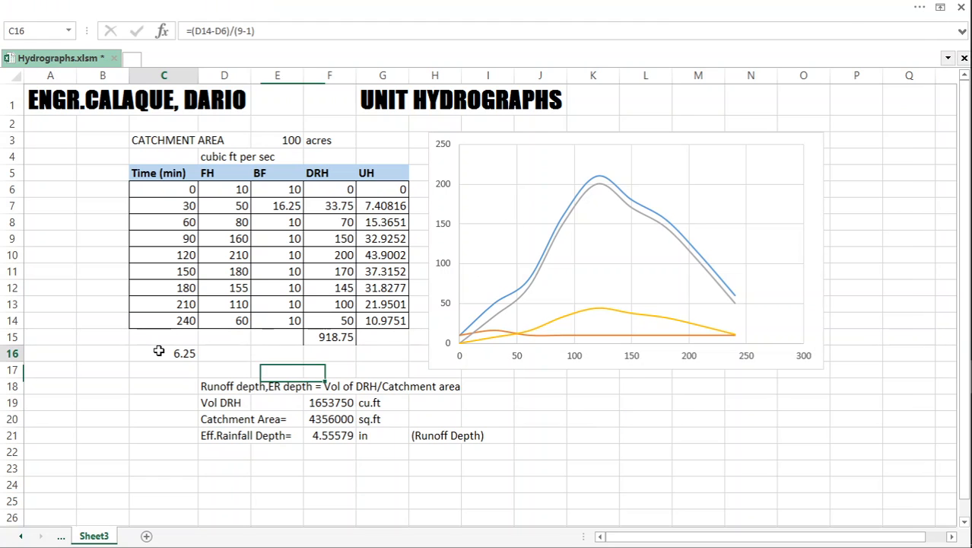
left_click(289, 209)
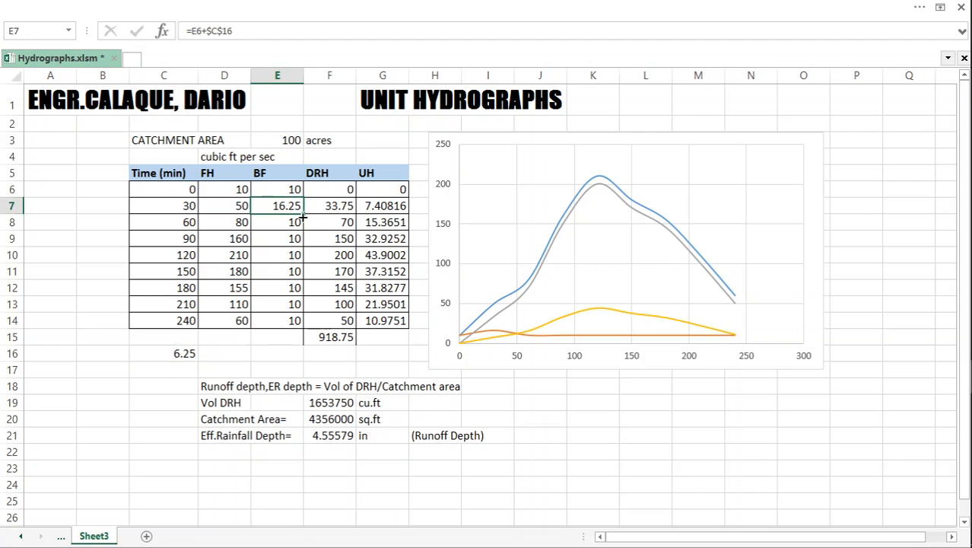
left_click_drag(304, 215, 302, 320)
left_click(278, 337)
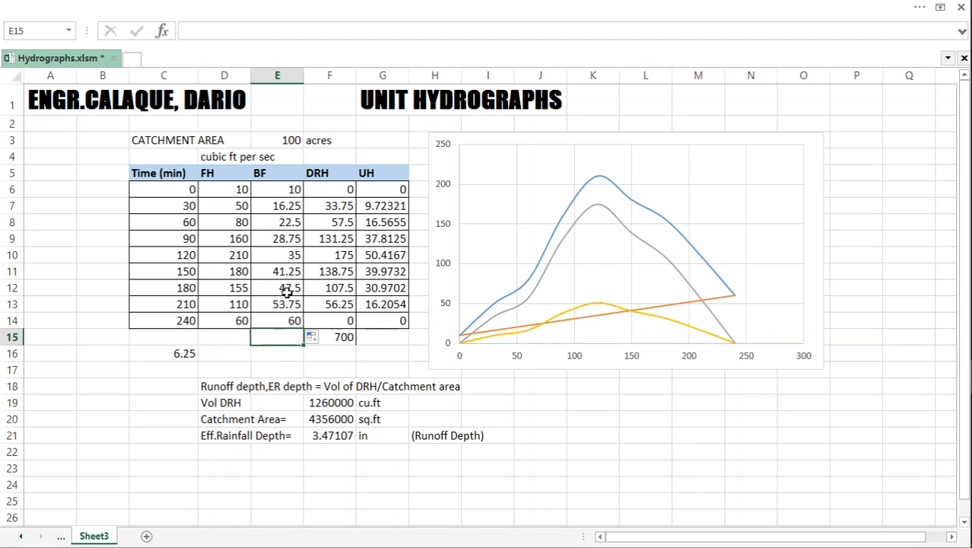
left_click_drag(284, 194, 282, 316)
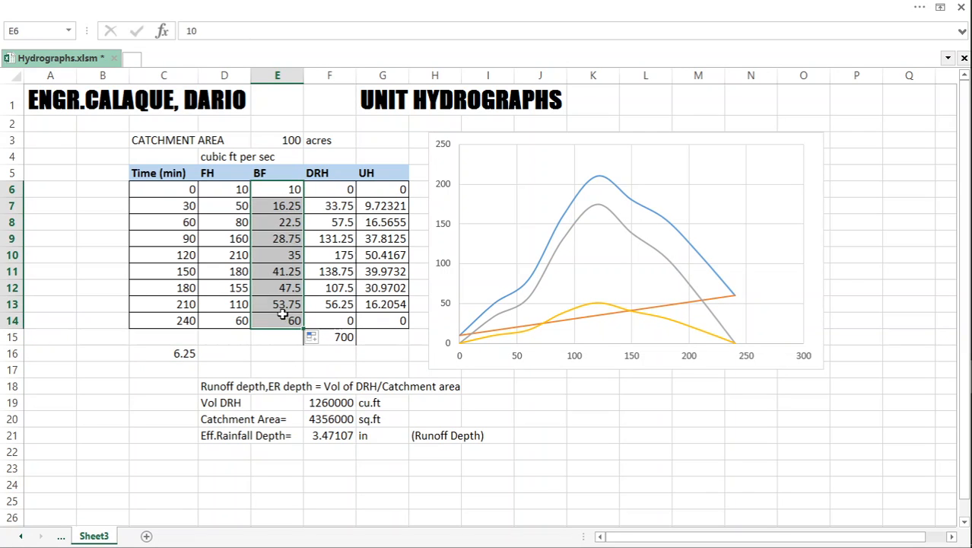
left_click_drag(220, 318, 289, 319)
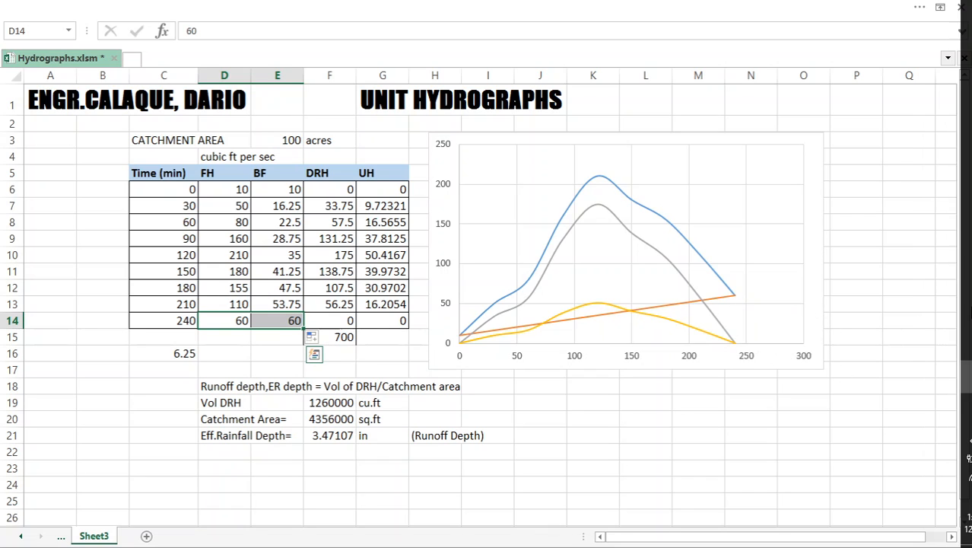
left_click(950, 109)
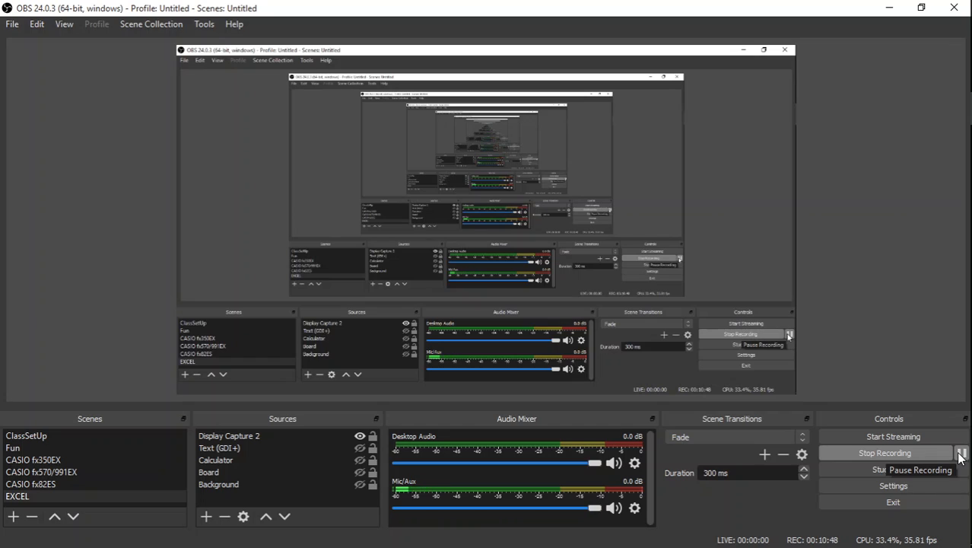
mouse_move(971, 455)
mouse_move(959, 222)
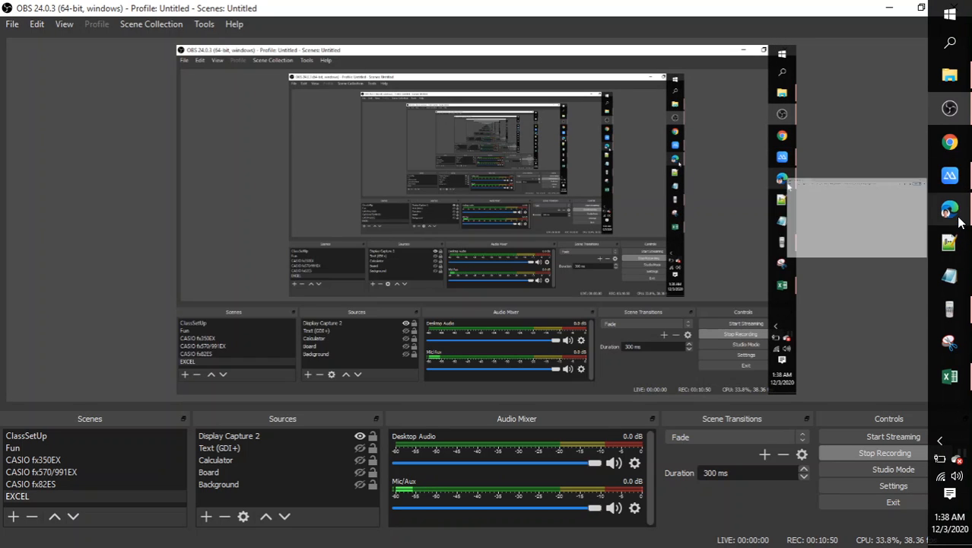
left_click(949, 376)
key("Home")
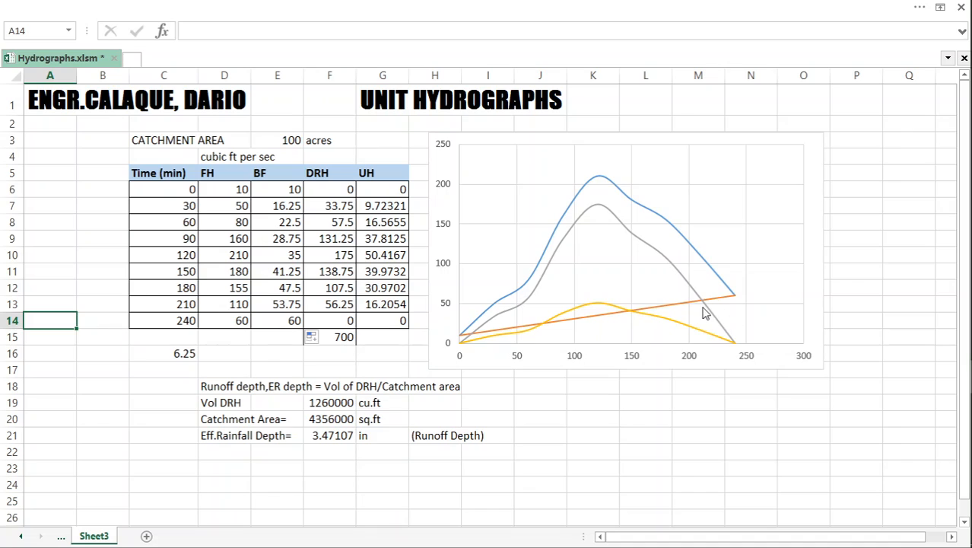
left_click(592, 402)
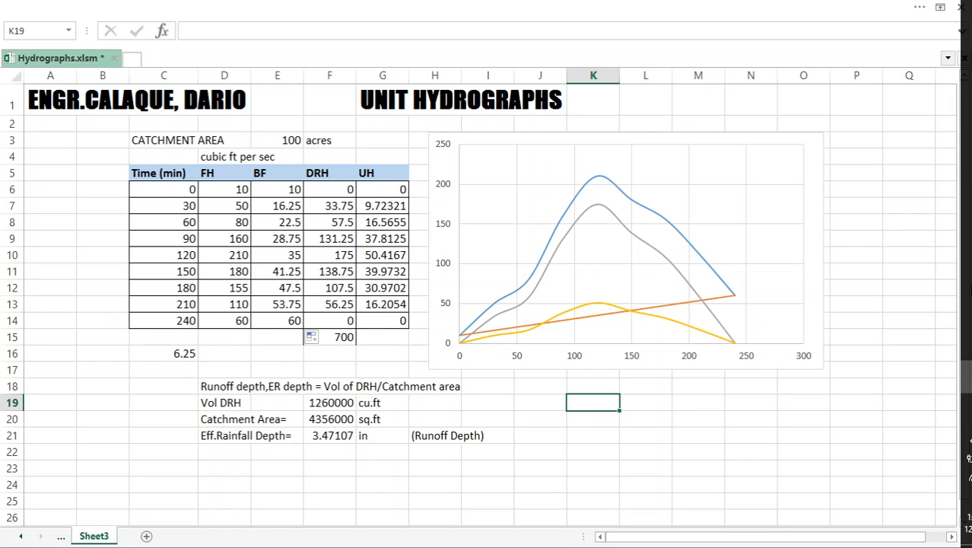
left_click(949, 108)
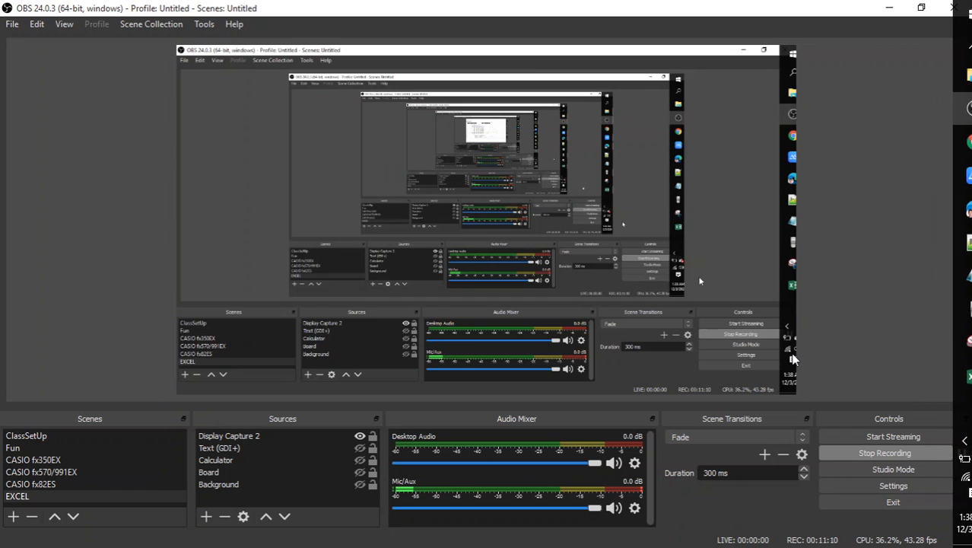